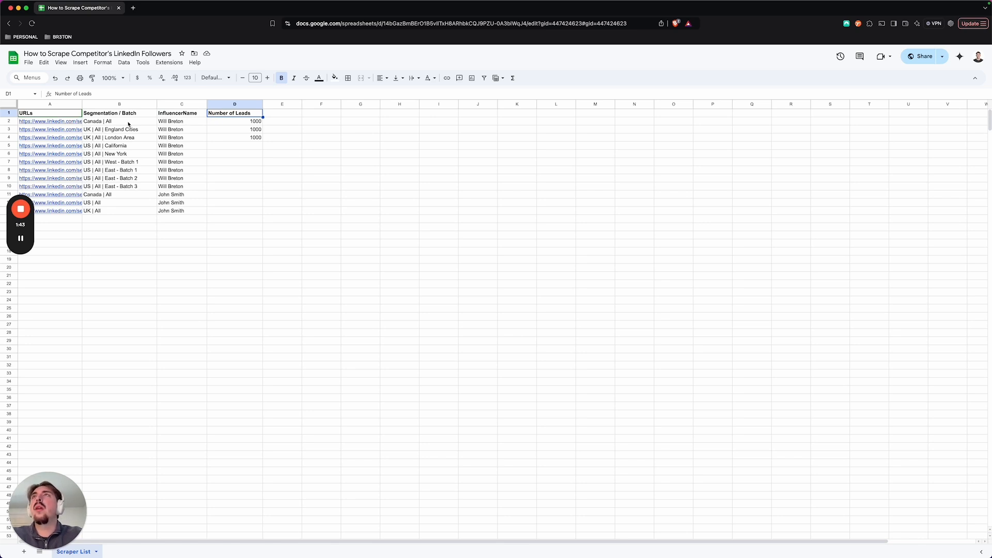
Step: Review the segmentation batches and influencer names, focusing on the Canada, US and UK rows 11 to 13
click(158, 122)
click(122, 123)
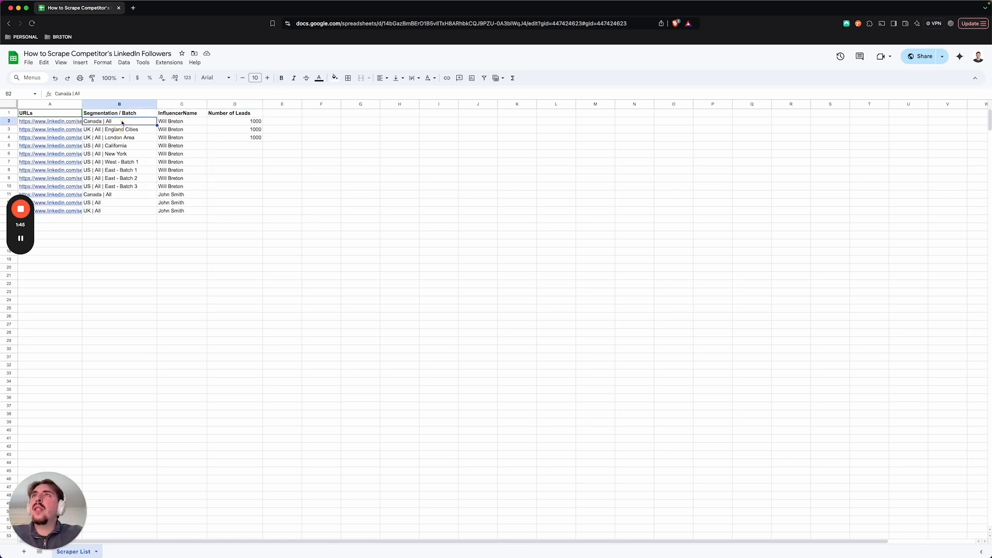
drag(108, 212, 104, 195)
click(123, 194)
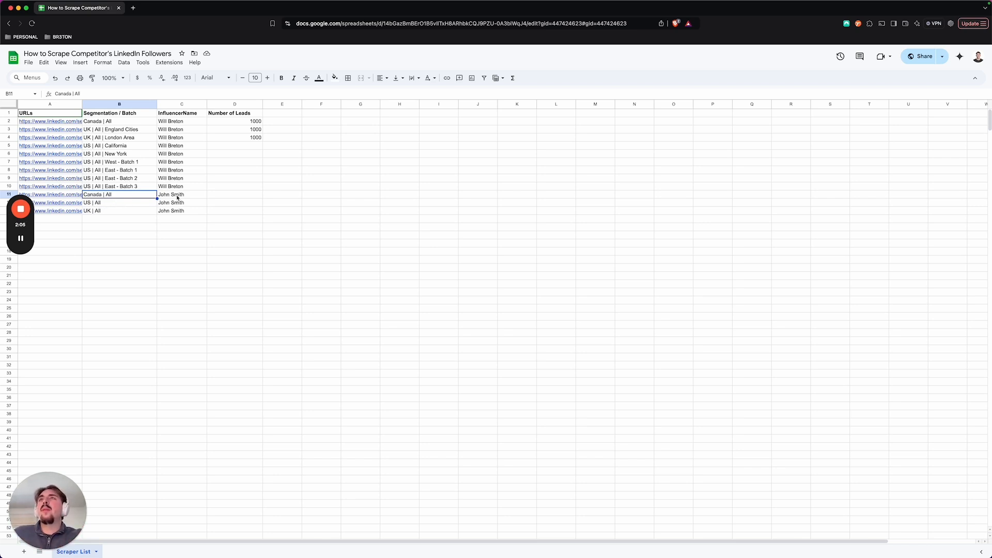
drag(176, 195, 120, 213)
click(114, 213)
click(110, 196)
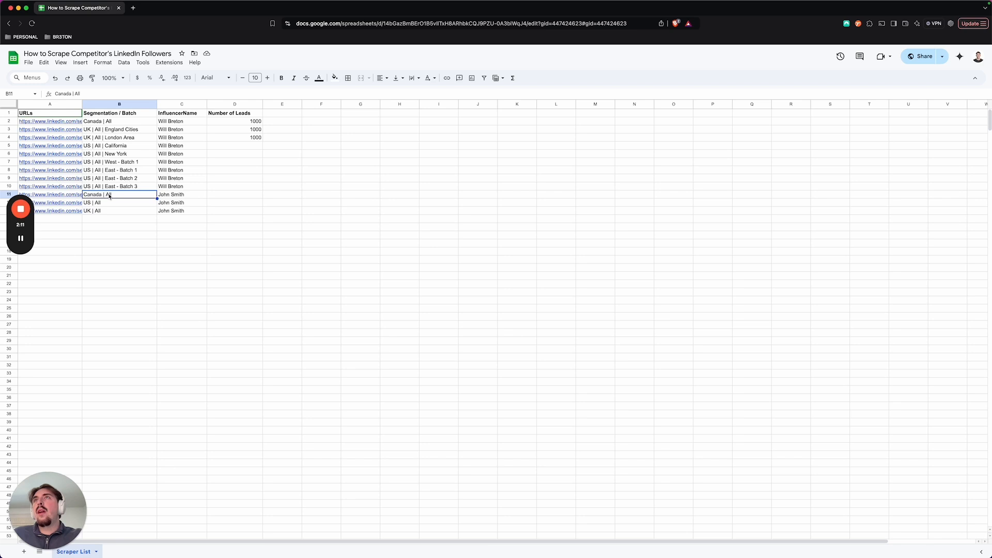
click(180, 197)
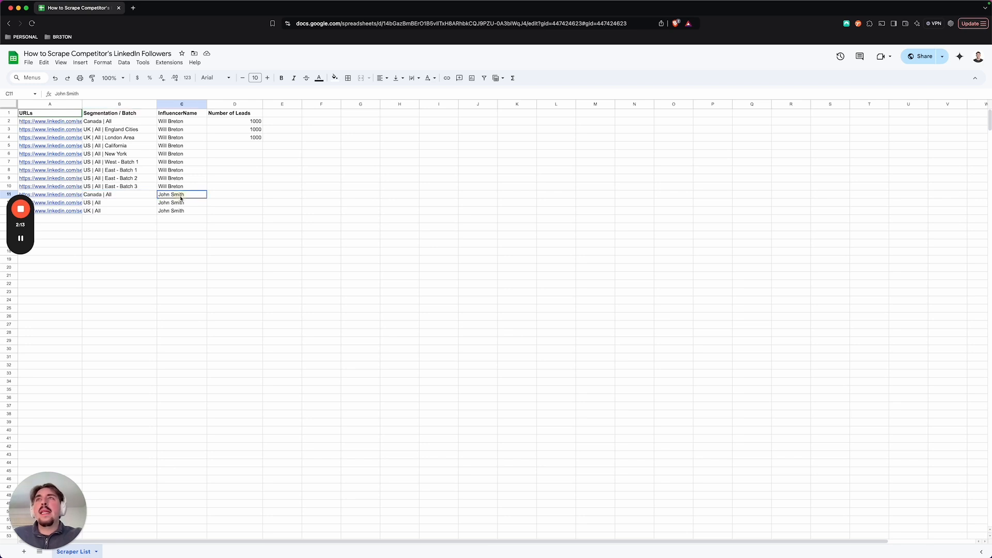
click(107, 197)
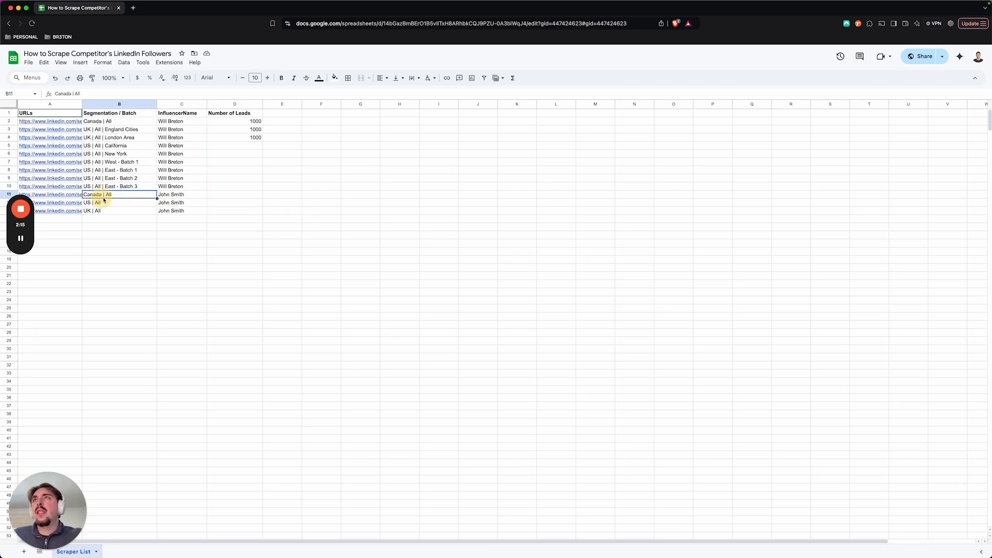
drag(109, 212, 106, 196)
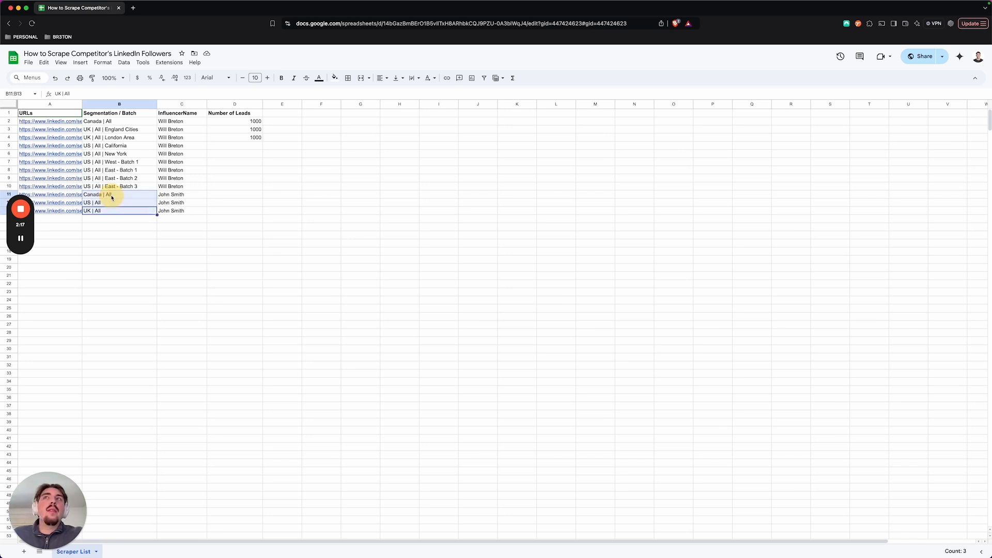
click(233, 195)
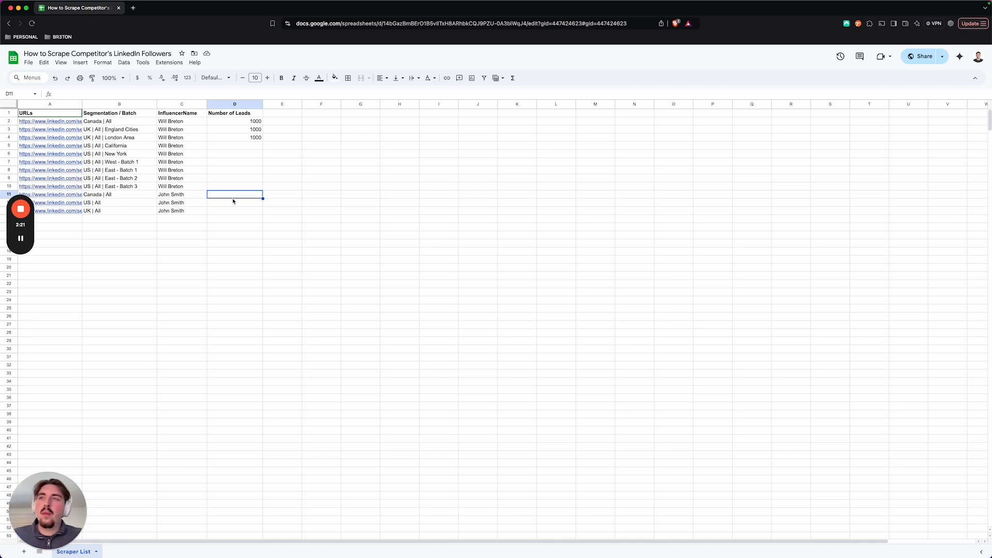
Step: Examine how rows 3 to 10 split the UK and US segments by city, state, region and batch
key(Left)
key(Left)
key(Up)
key(Up)
key(Up)
key(Up)
key(Up)
key(Up)
key(Up)
key(Up)
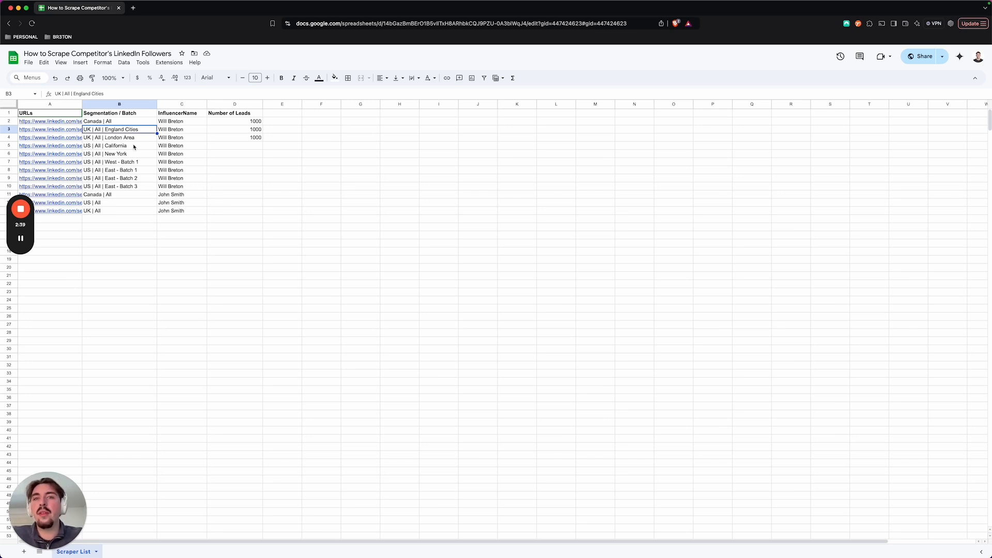
click(106, 147)
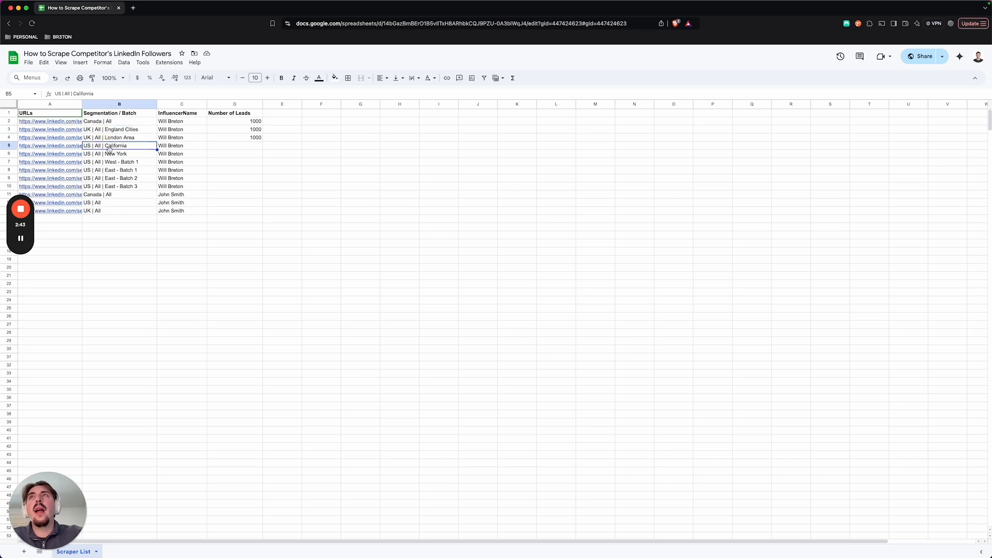
click(105, 162)
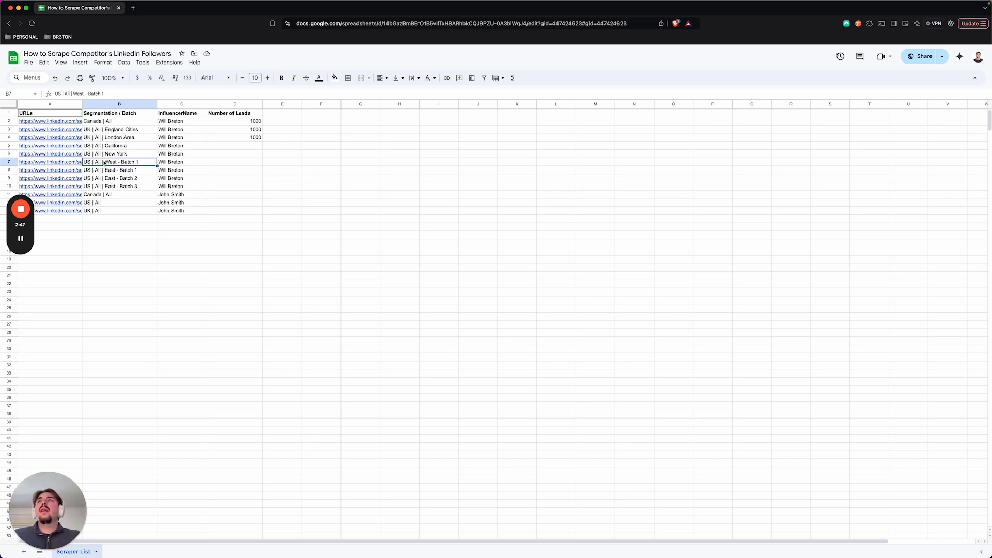
click(126, 184)
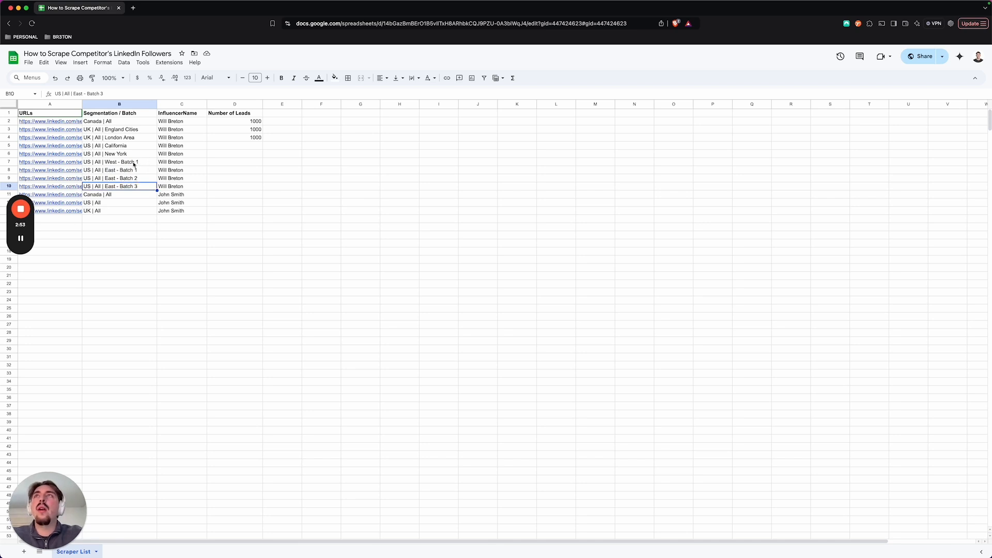
drag(128, 187, 129, 162)
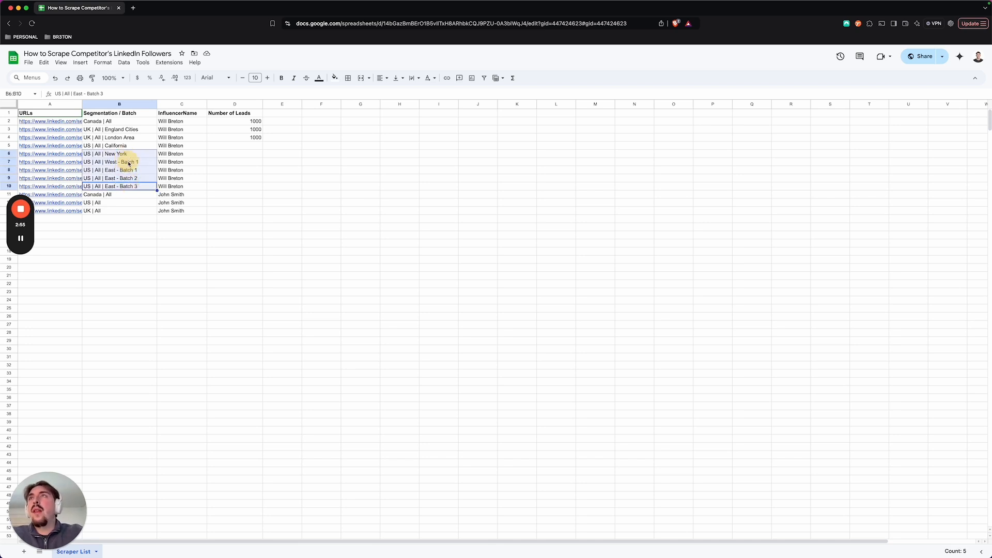
click(124, 162)
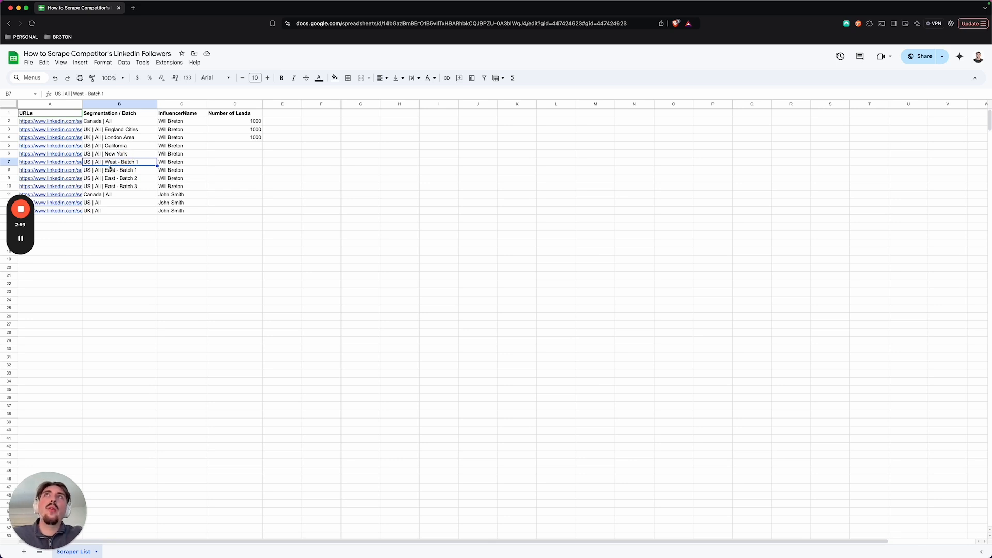
Step: Switch to LinkedIn from the first URL in the sheet and run a blank search limited to People
click(49, 120)
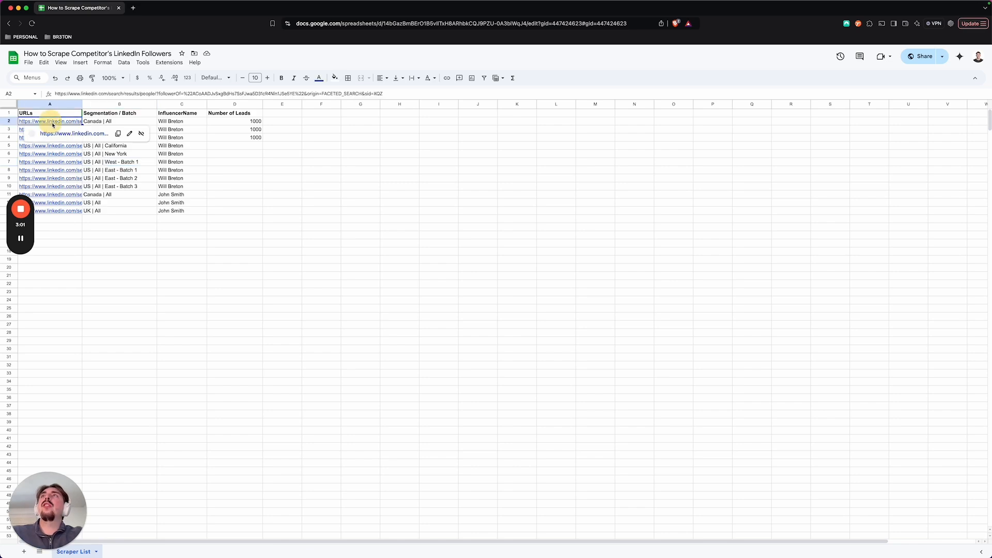
click(70, 132)
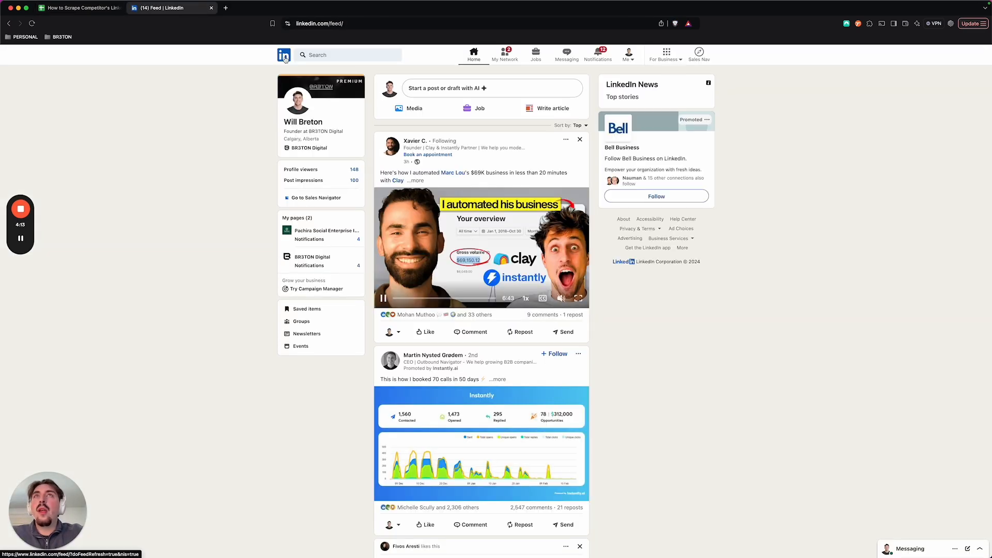
click(336, 56)
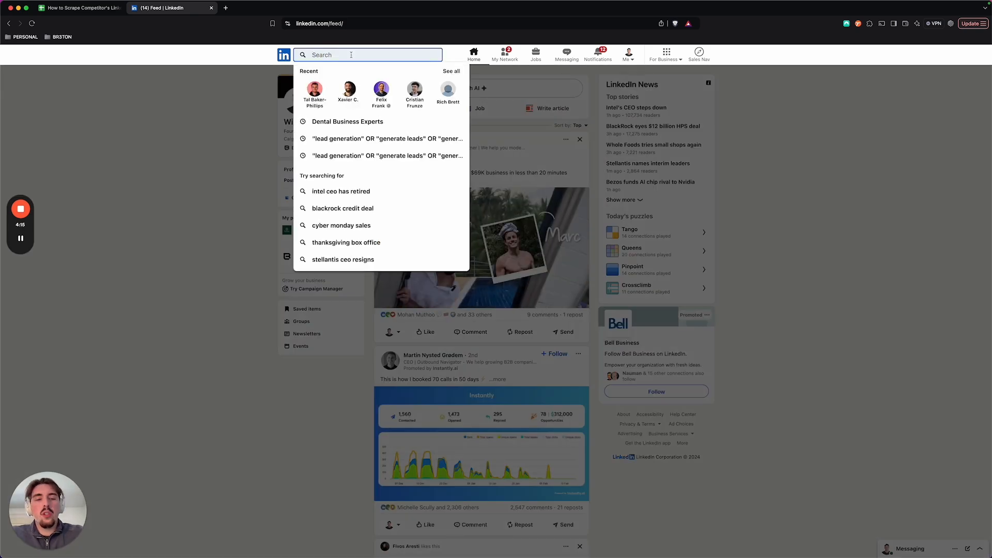
key(Return)
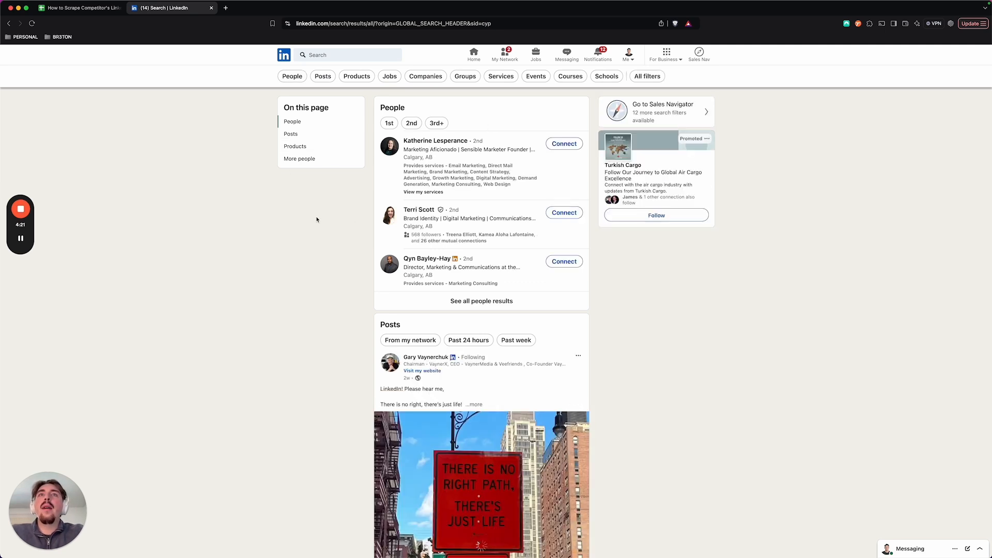
click(292, 76)
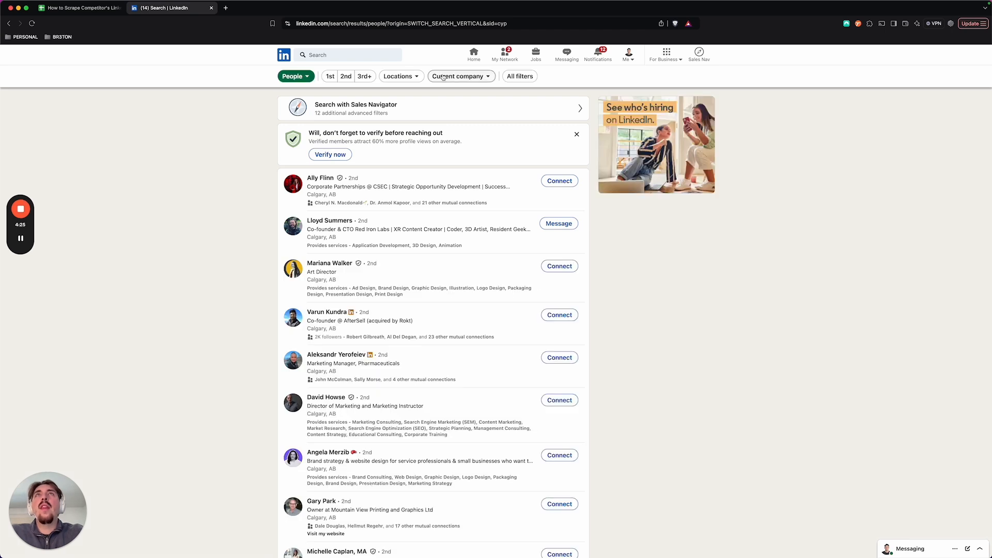
Step: Open the full set of people filters and the entry fields for Followers of and Connections of
click(521, 77)
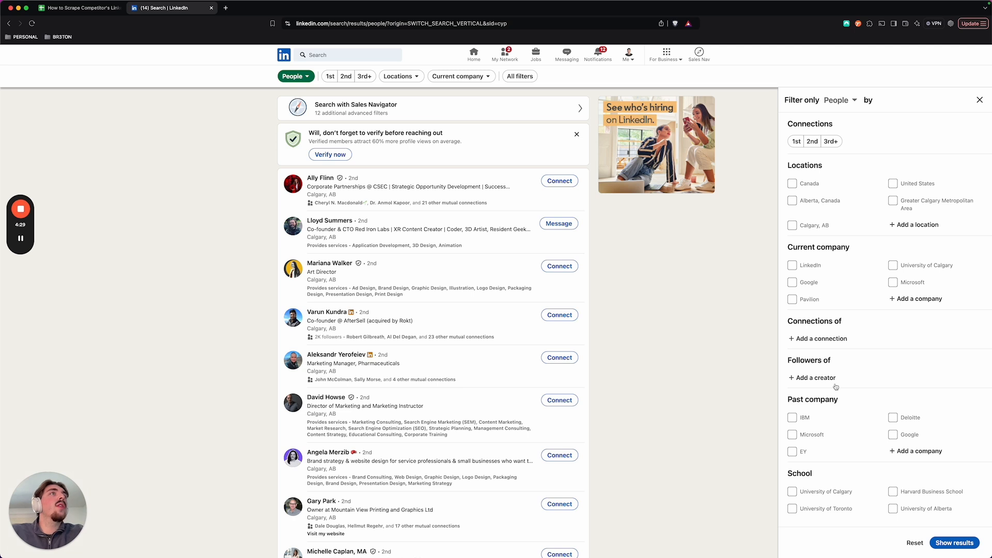
drag(789, 360, 845, 357)
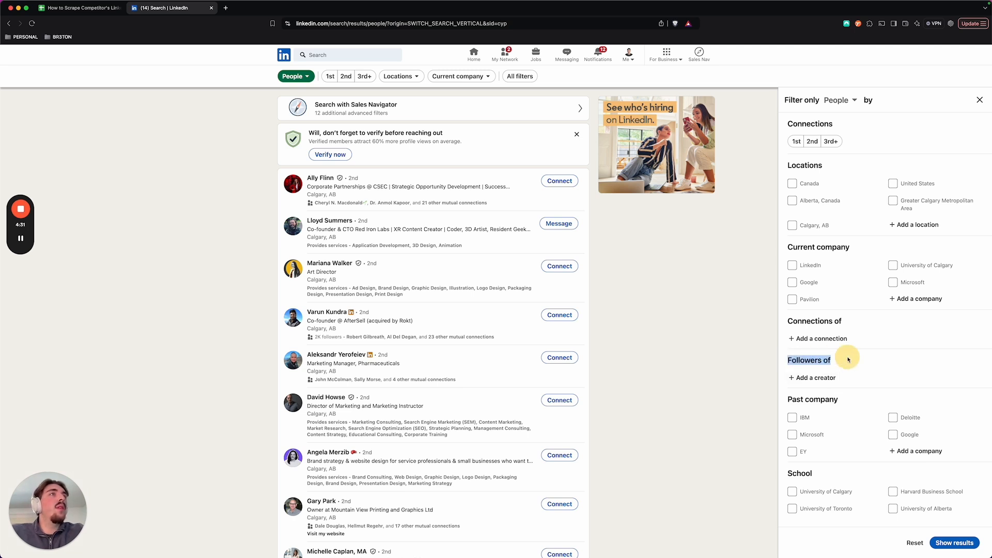
click(815, 320)
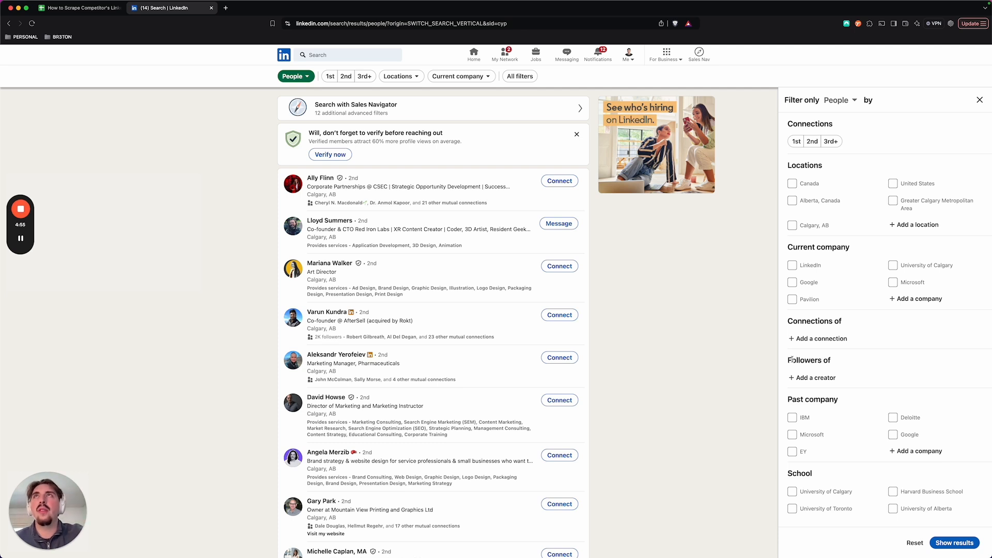
click(814, 378)
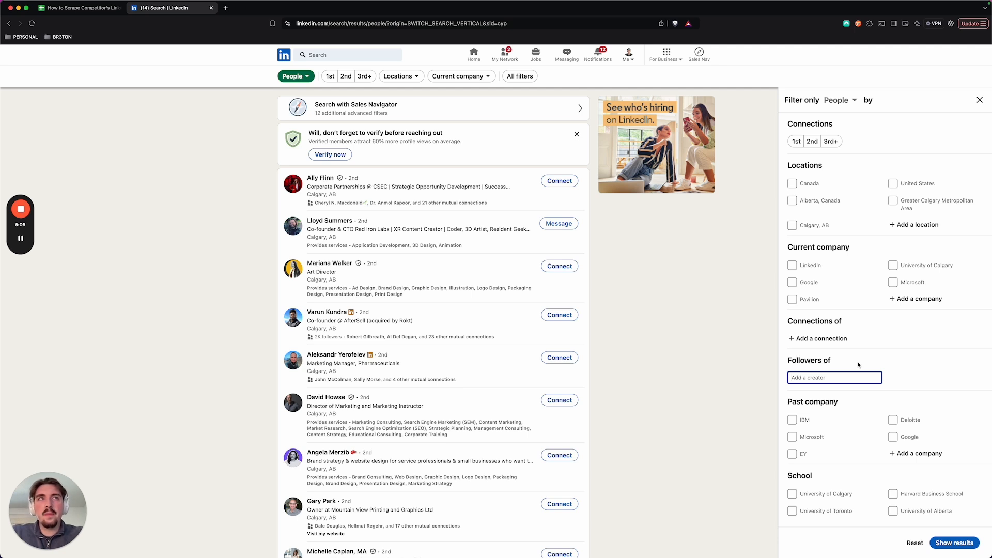
click(844, 341)
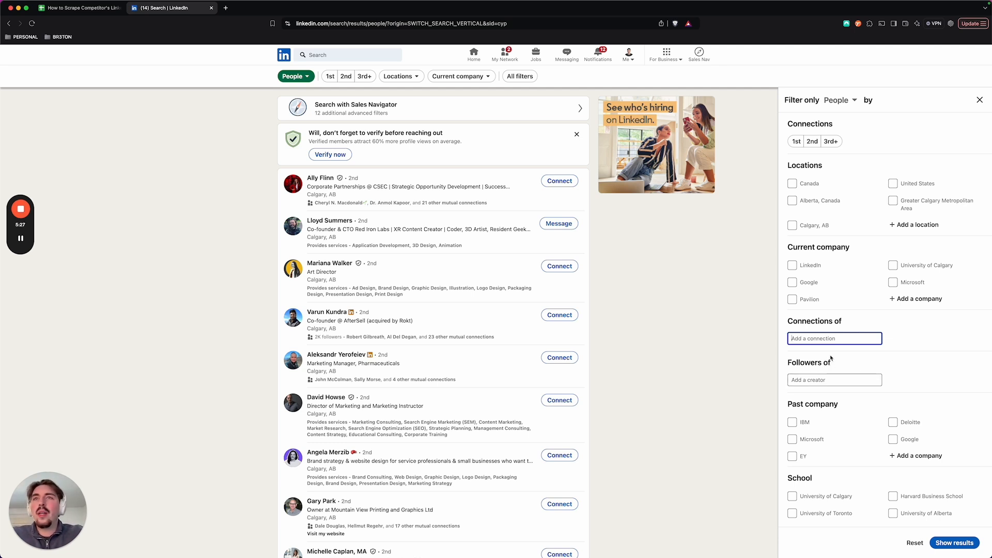
Step: Filter the people results to followers of the creator Alex Hormozi
click(836, 380)
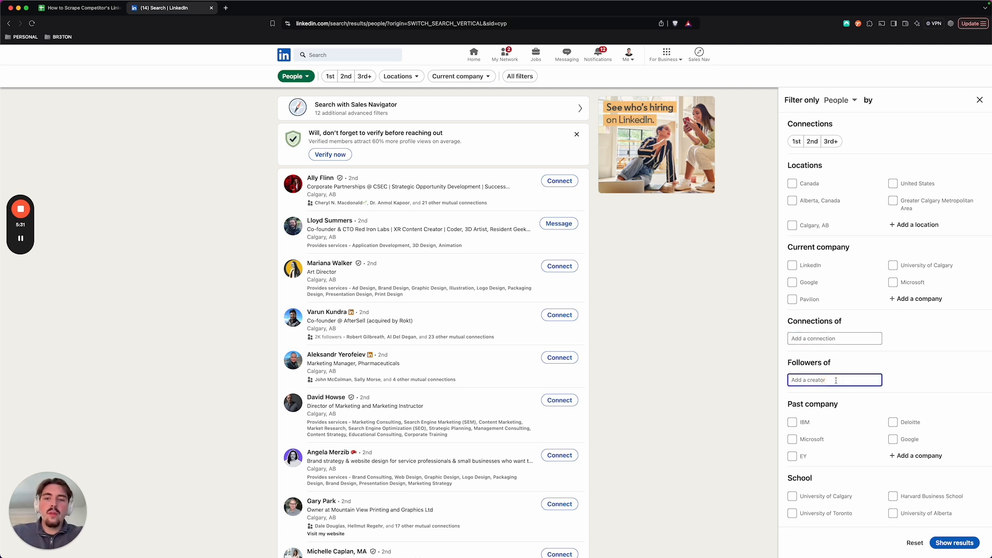
text(Alex Hrom)
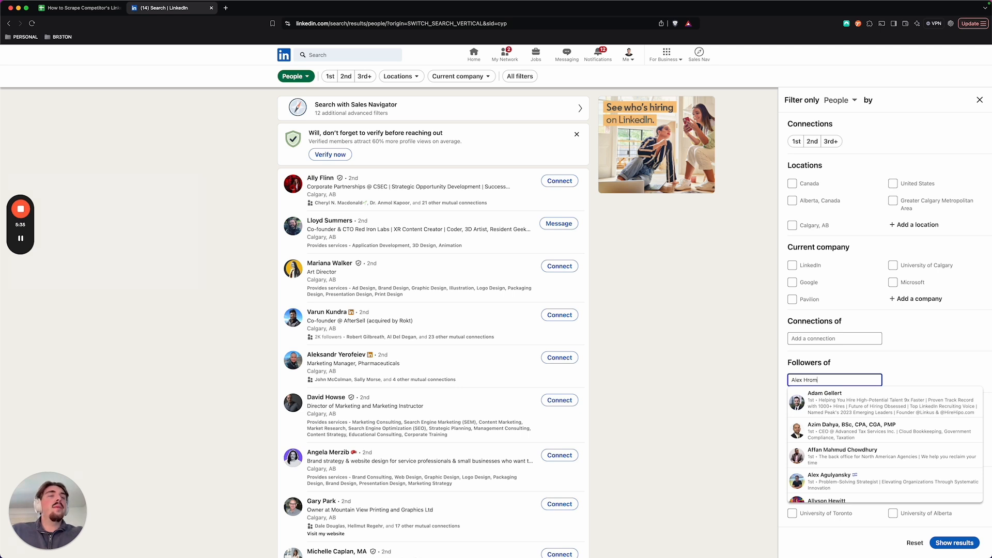
key(BackSpace)
key(BackSpace)
key(BackSpace)
text(ormozi)
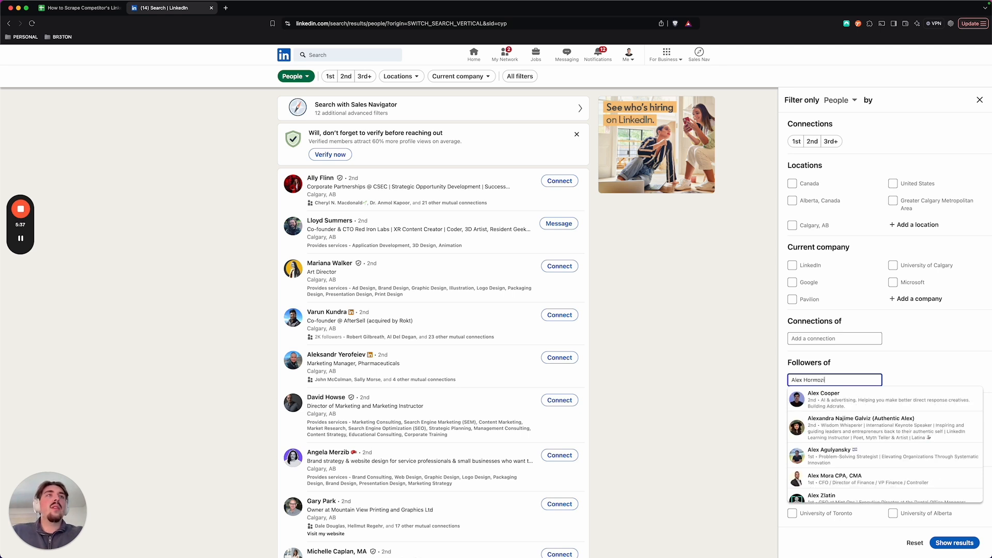
click(835, 404)
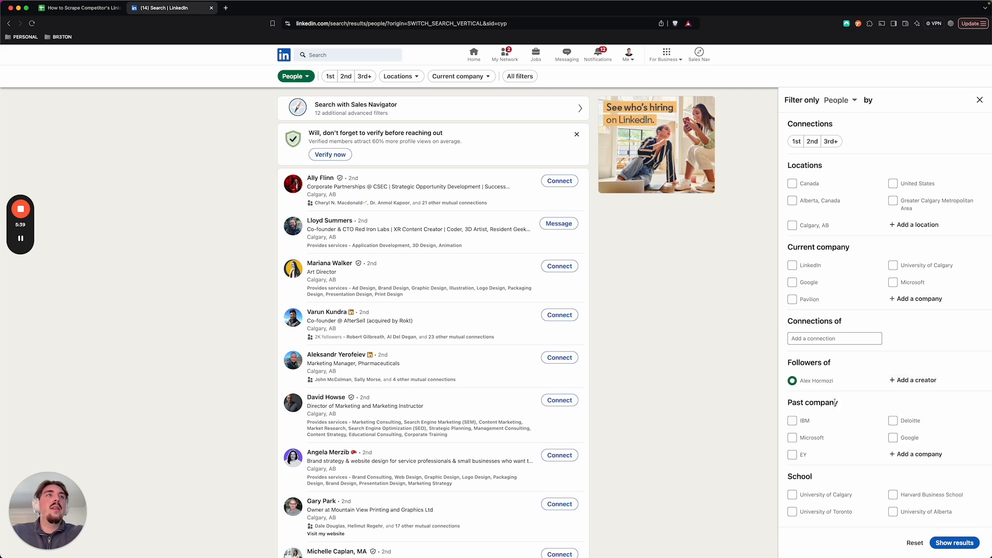
click(954, 543)
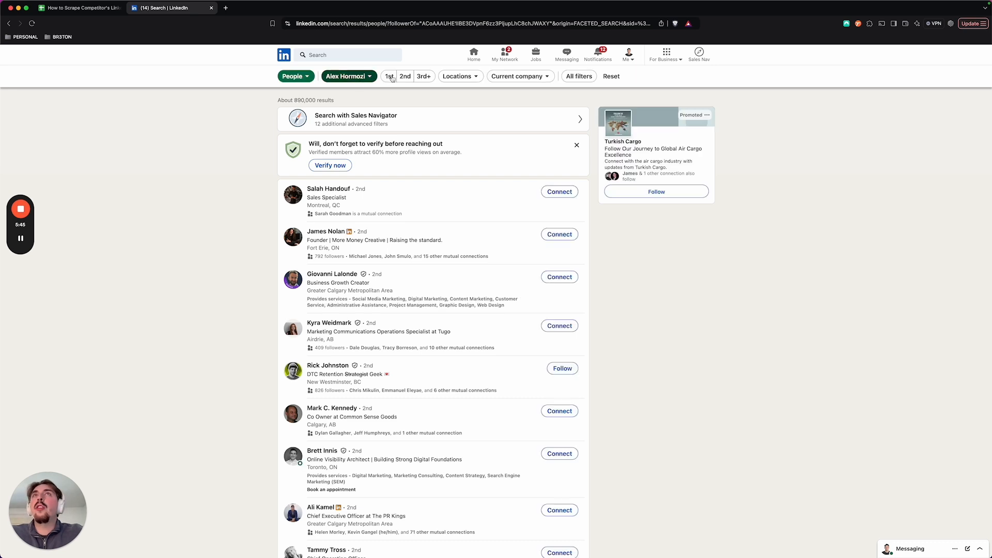
Step: Restrict the follower results to people located in Canada
click(448, 78)
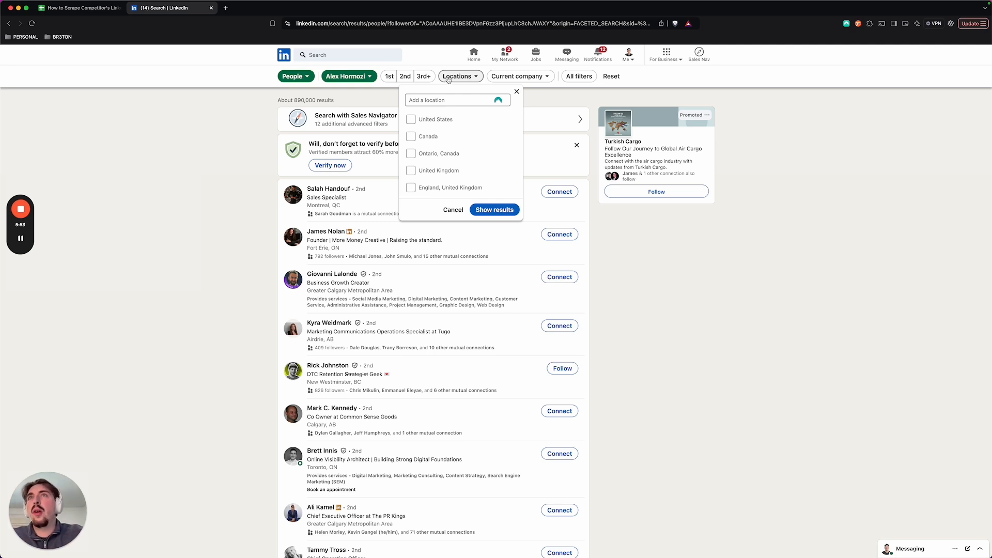
click(411, 119)
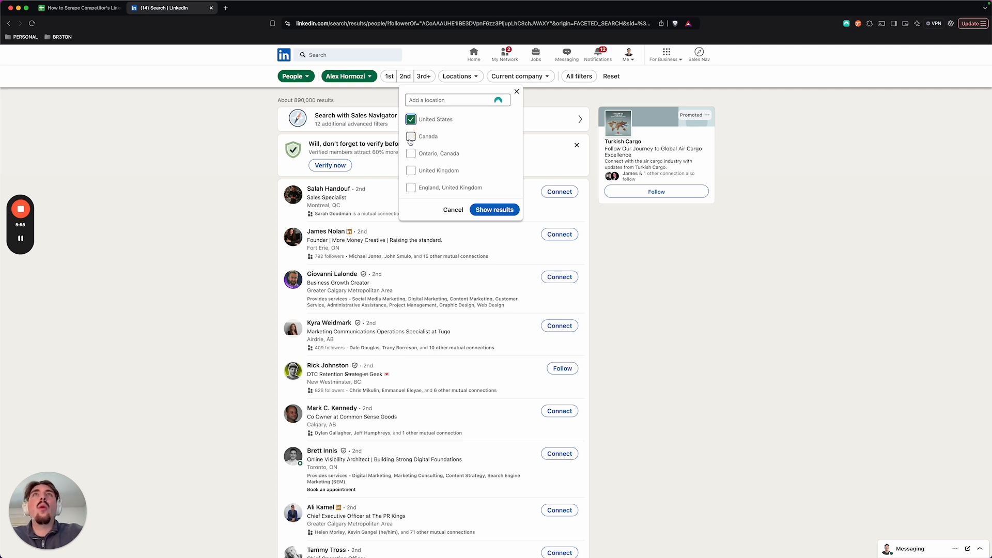
click(411, 120)
click(410, 136)
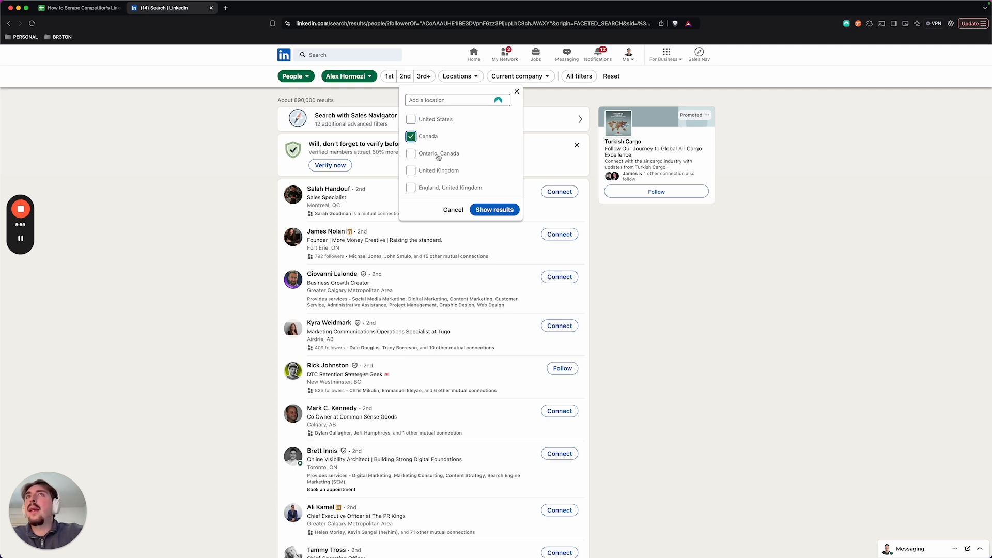
click(495, 210)
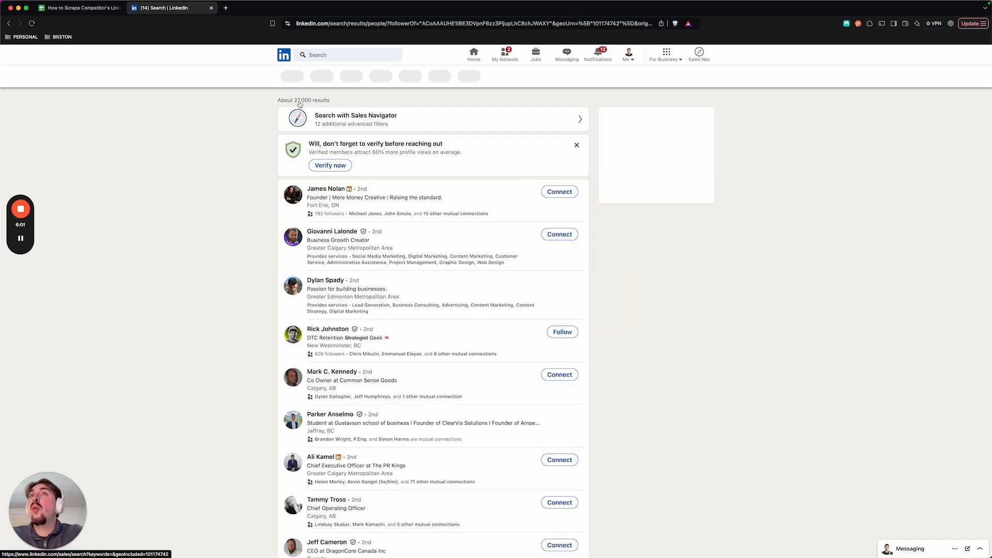
Step: Replace the Canada location filter with British Columbia, Alberta and Manitoba, and show the matching followers
click(356, 80)
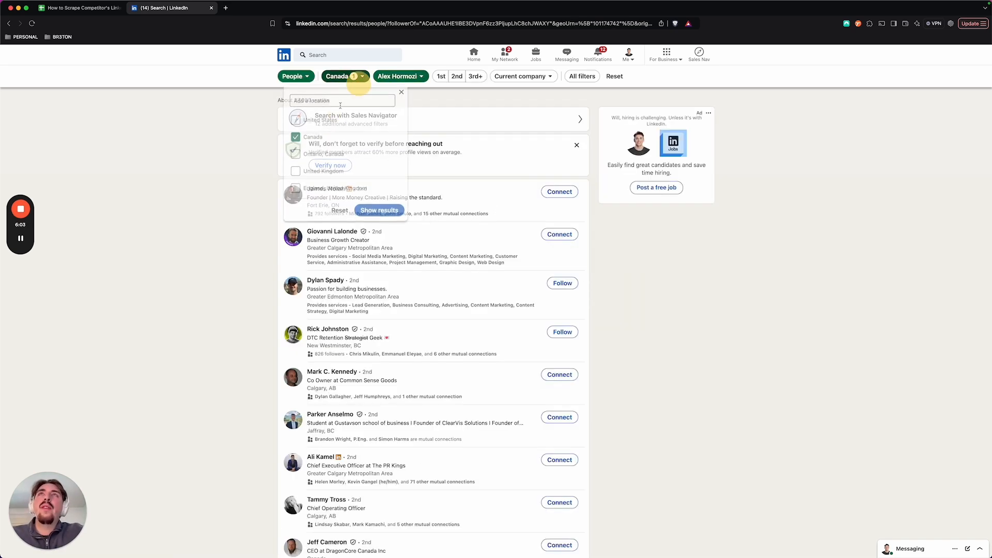
click(306, 103)
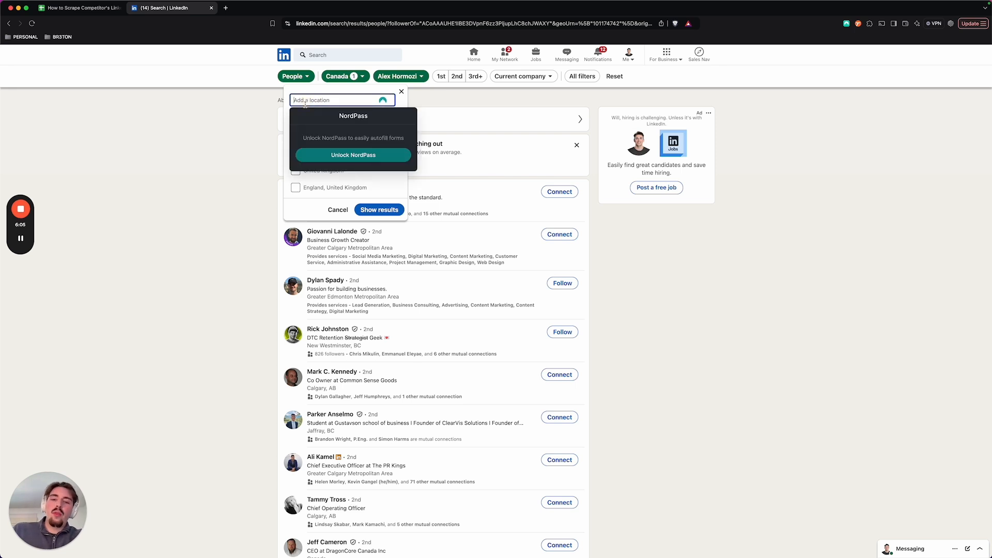
text(british)
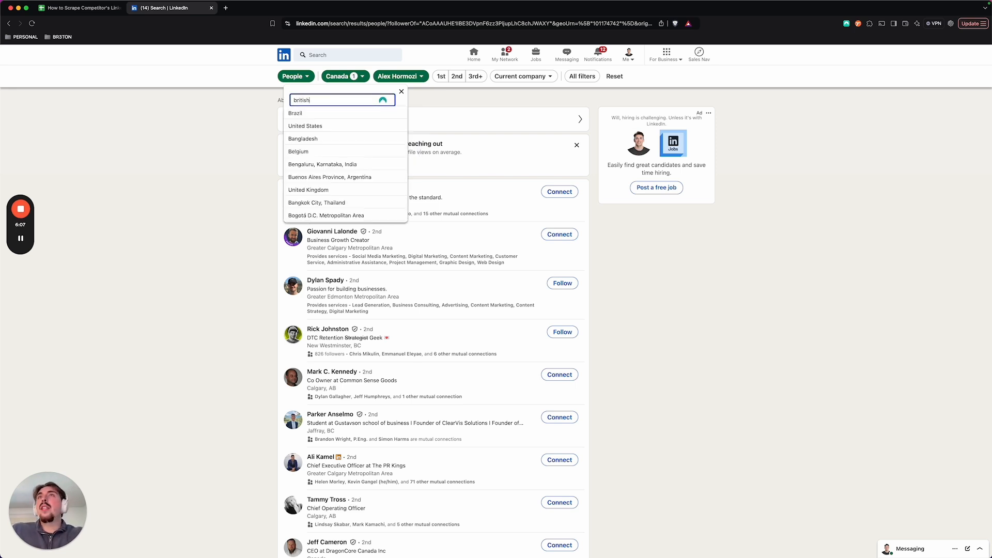
triple_click(333, 99)
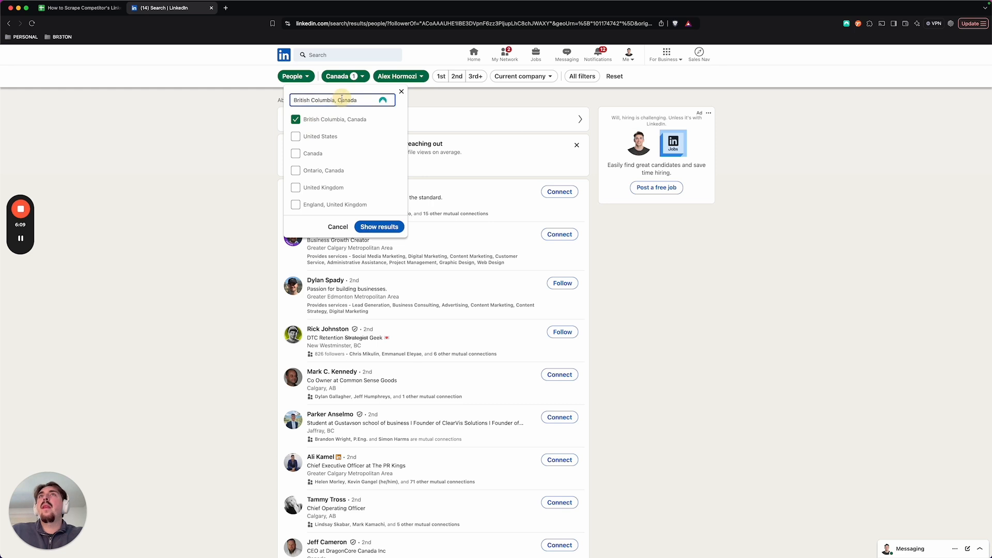
text(alberta)
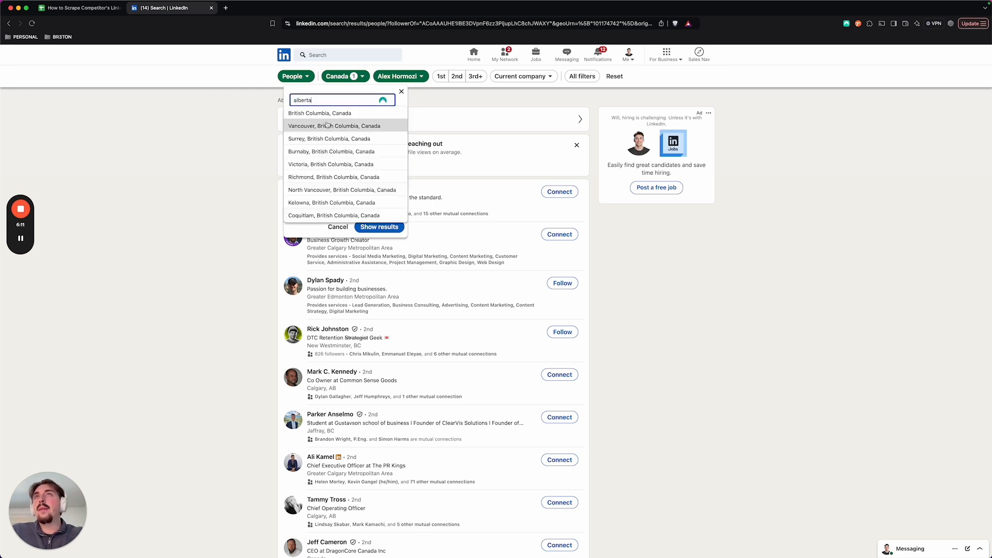
click(326, 113)
double_click(331, 101)
triple_click(332, 101)
text(mani)
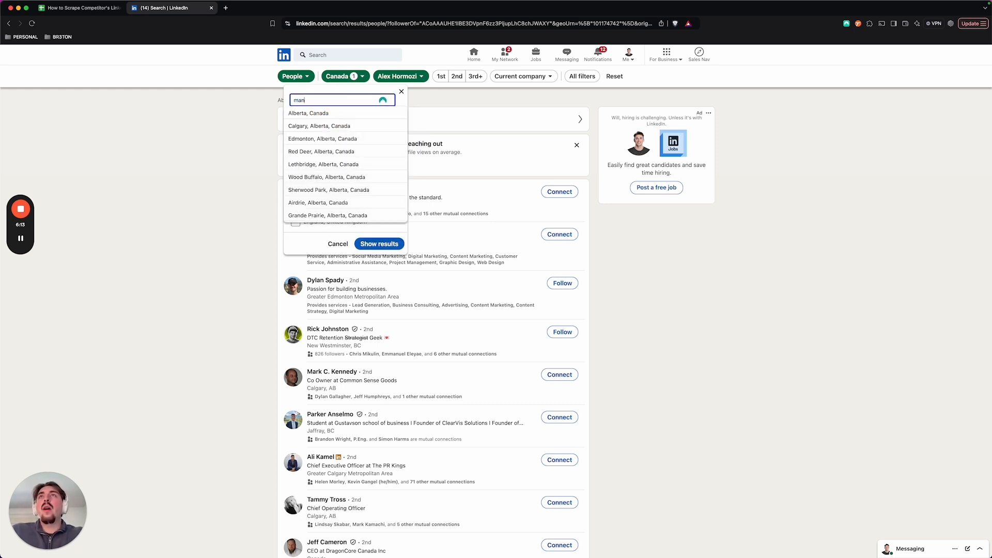
text(toba)
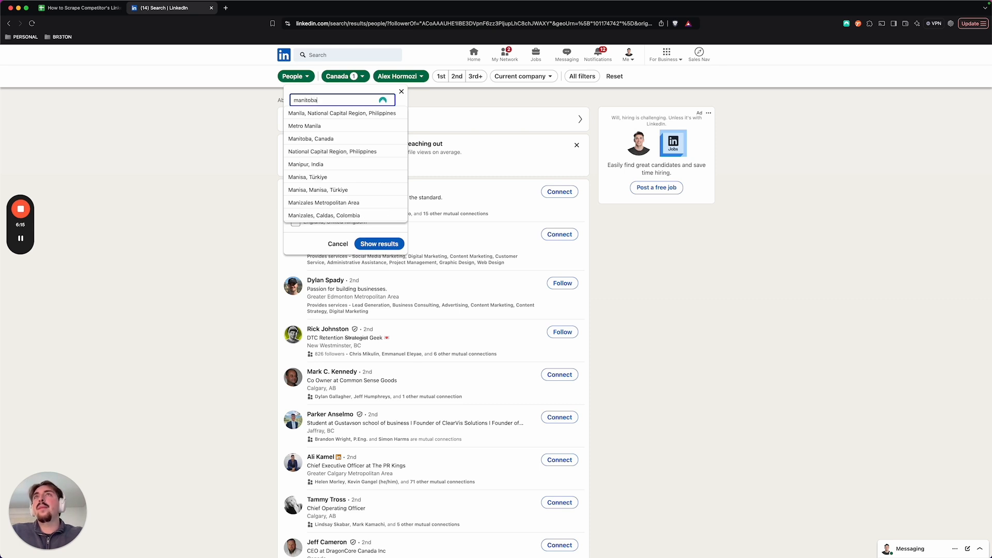
click(326, 113)
click(390, 264)
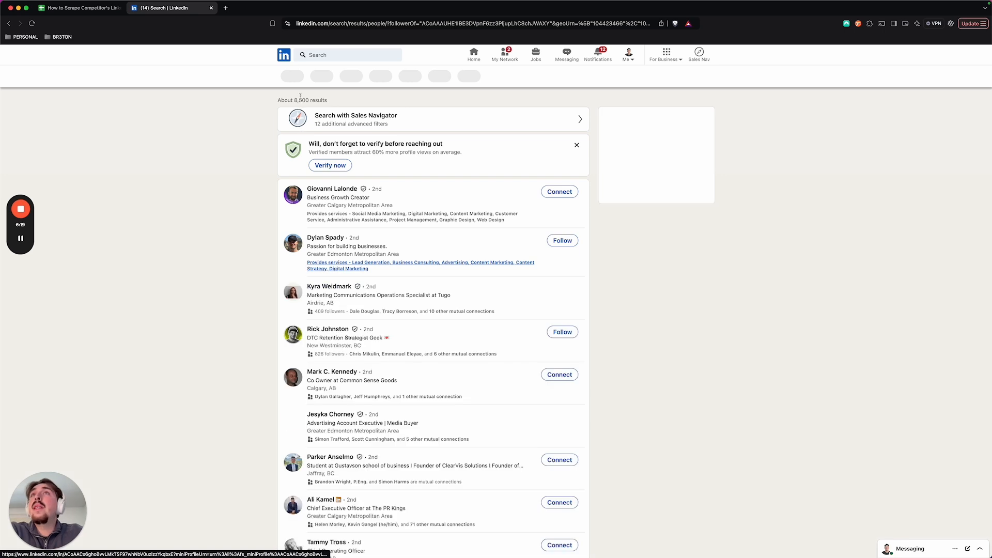
Step: Remove Manitoba and then Alberta from the location filter, narrowing the follower results to British Columbia
click(342, 76)
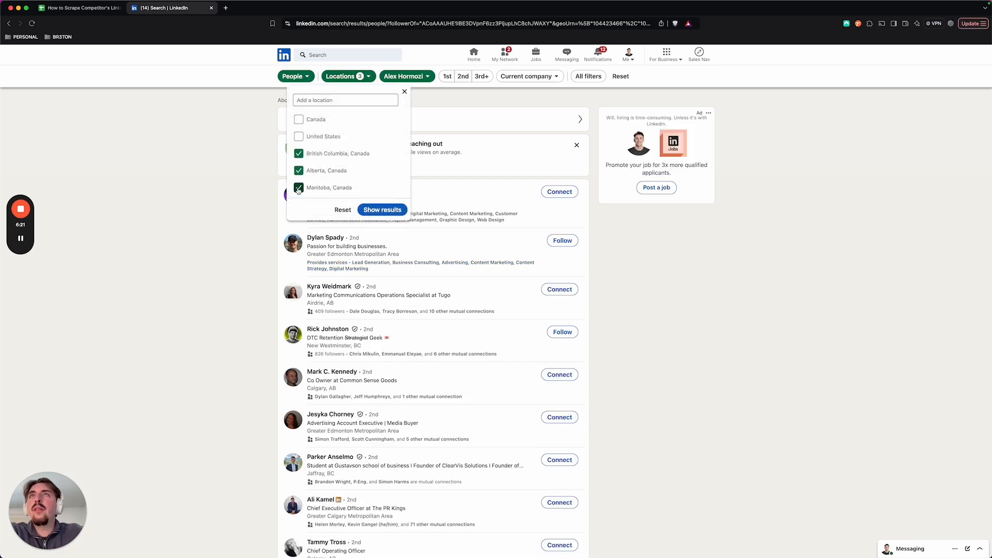
click(381, 209)
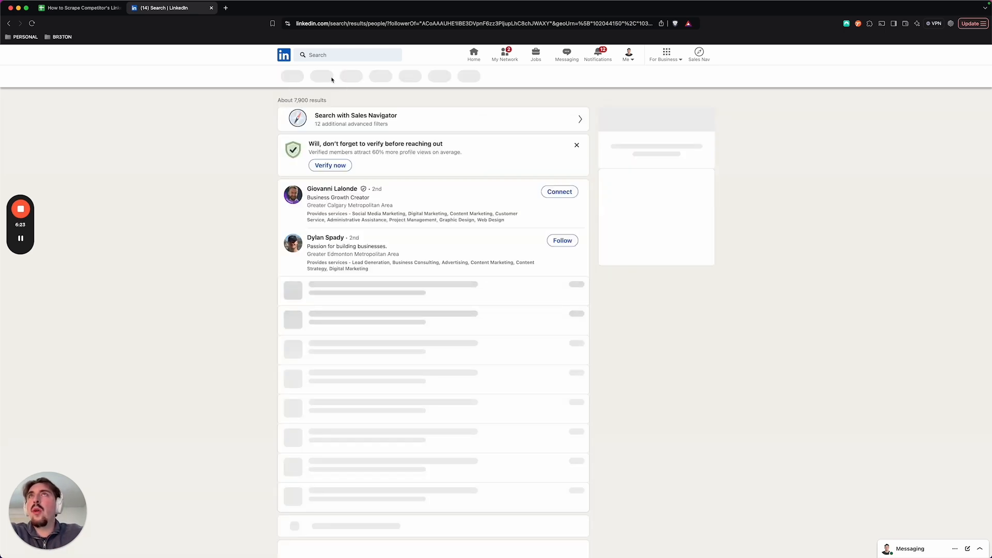
click(328, 77)
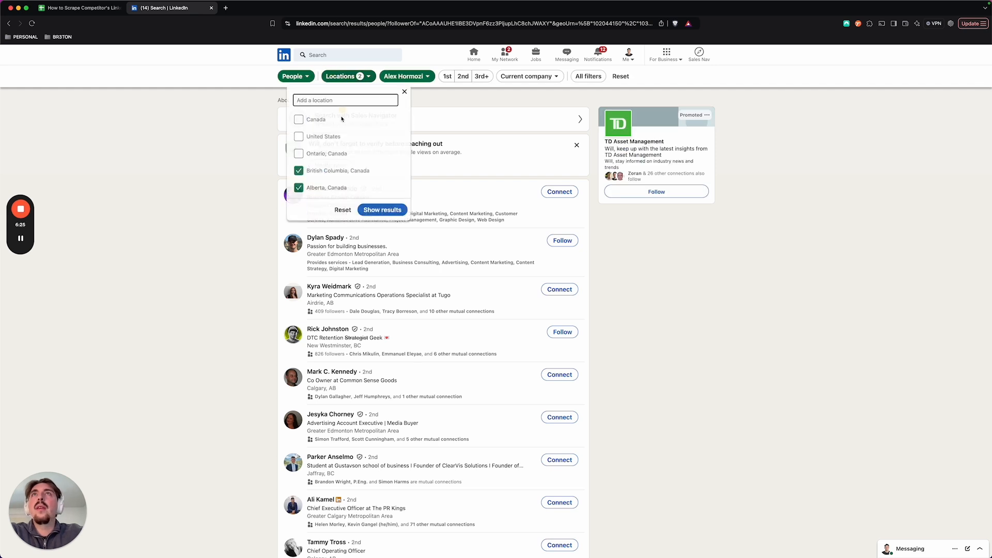
click(304, 188)
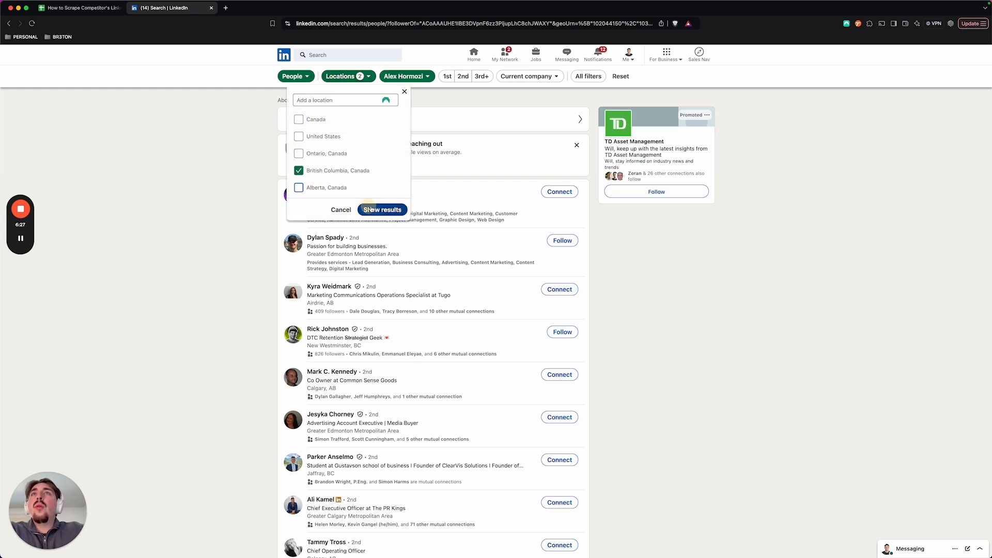
click(378, 208)
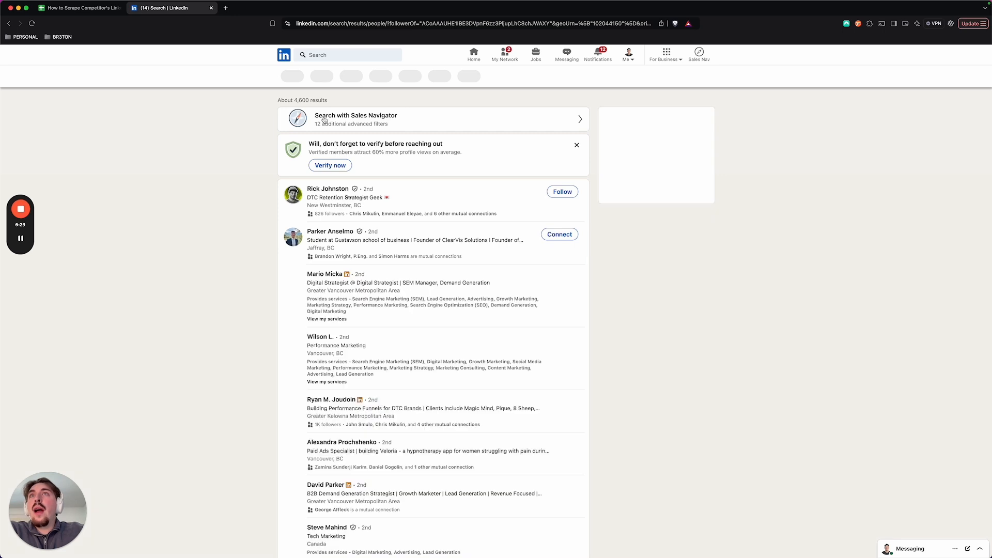
Step: Replace British Columbia with Alberta, Canada as the only location filter and show the matching followers
click(337, 78)
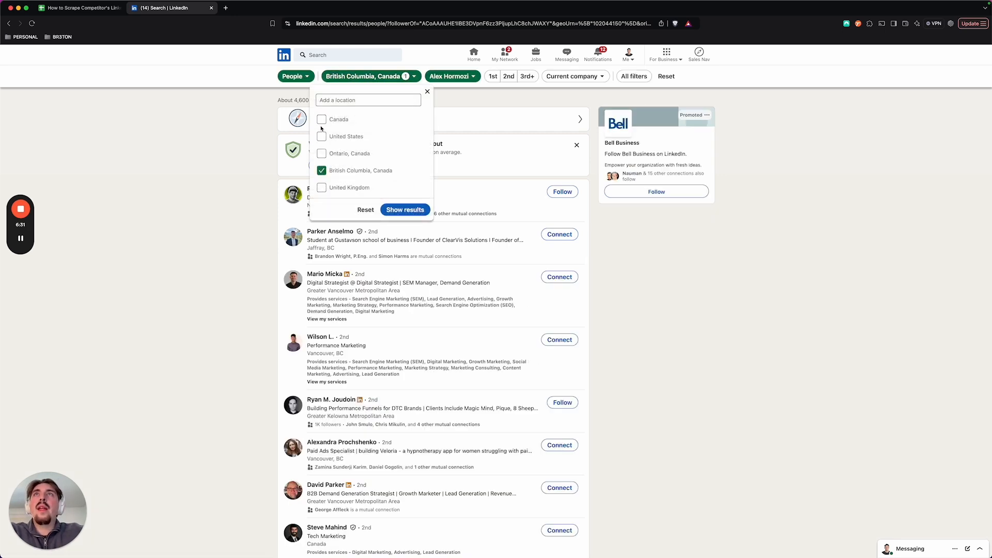
click(321, 172)
click(332, 99)
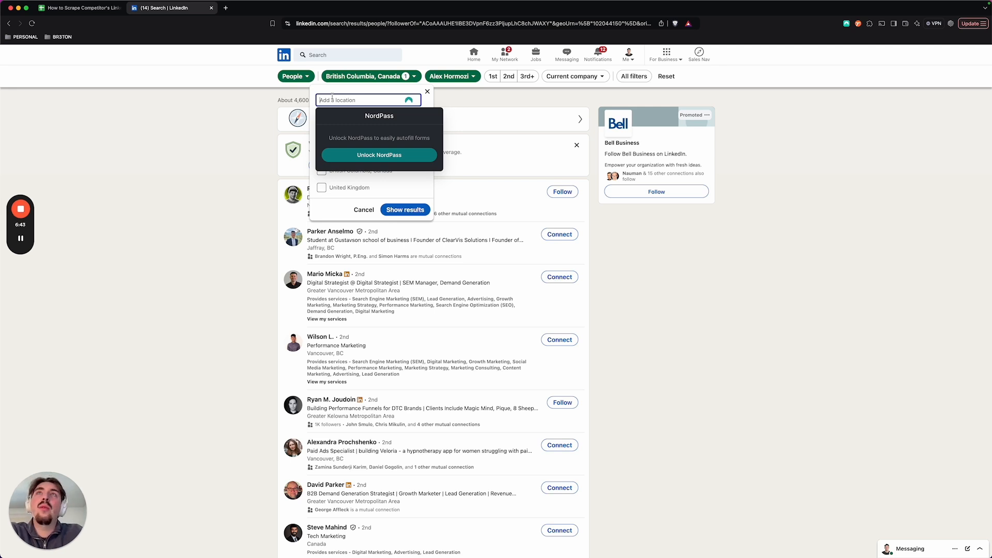
text(alberta)
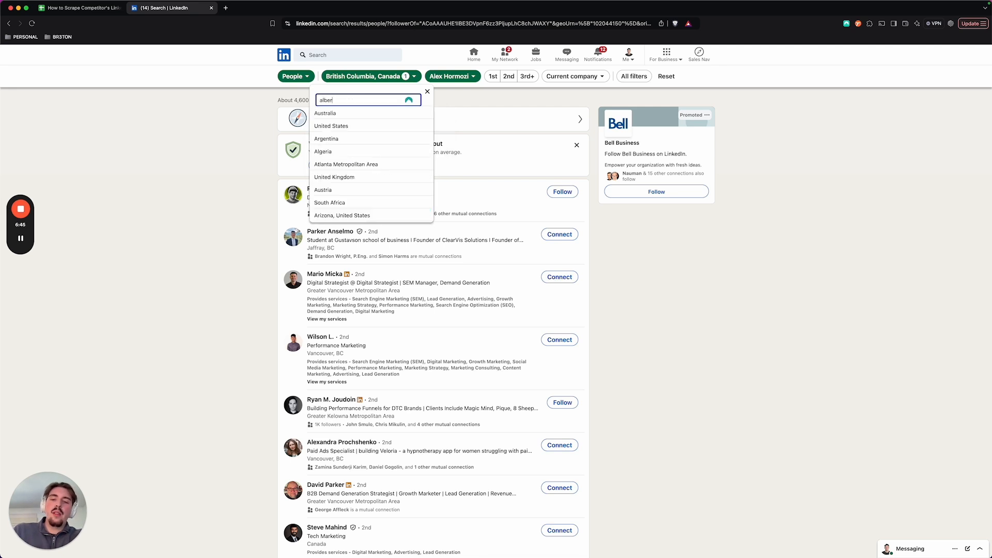
click(334, 114)
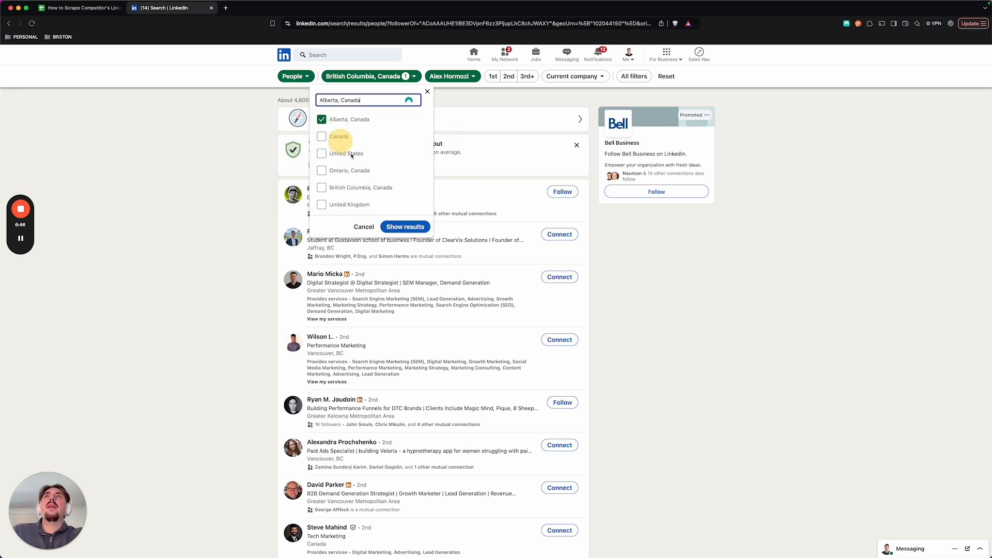
click(398, 226)
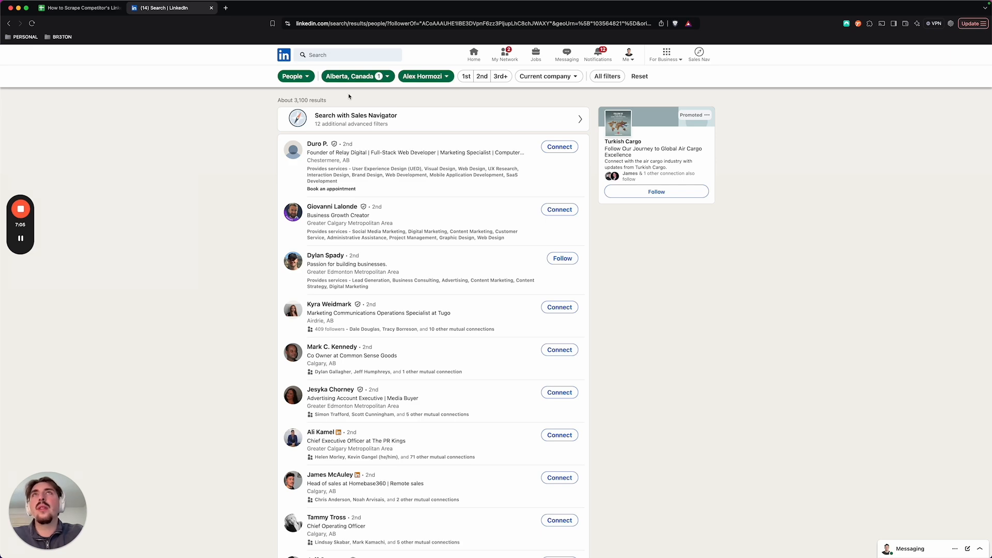
Step: Switch to the scraper list spreadsheet and set the Number of Leads for the first Canada | All row to 987
click(76, 9)
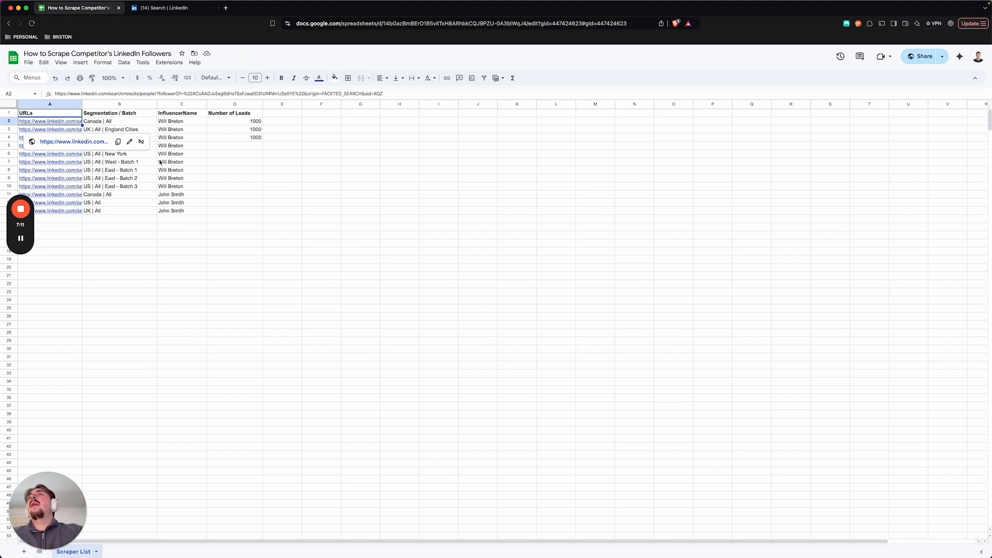
click(222, 163)
click(225, 122)
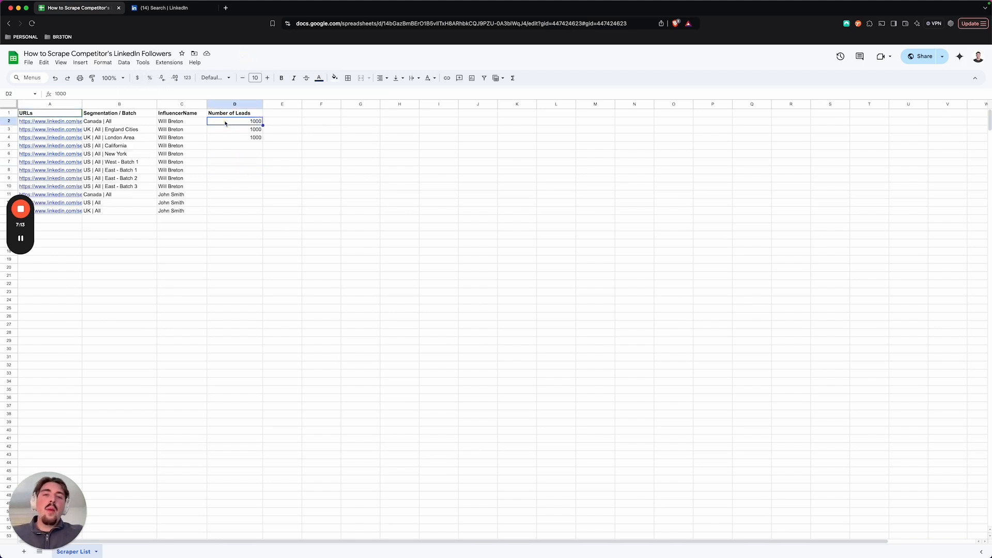
text(98)
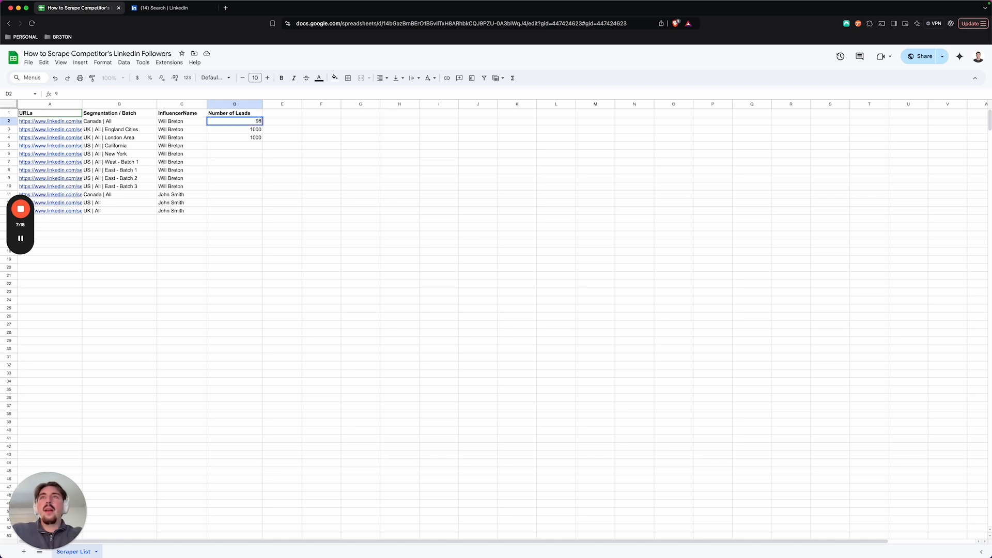
key(Return)
key(Return)
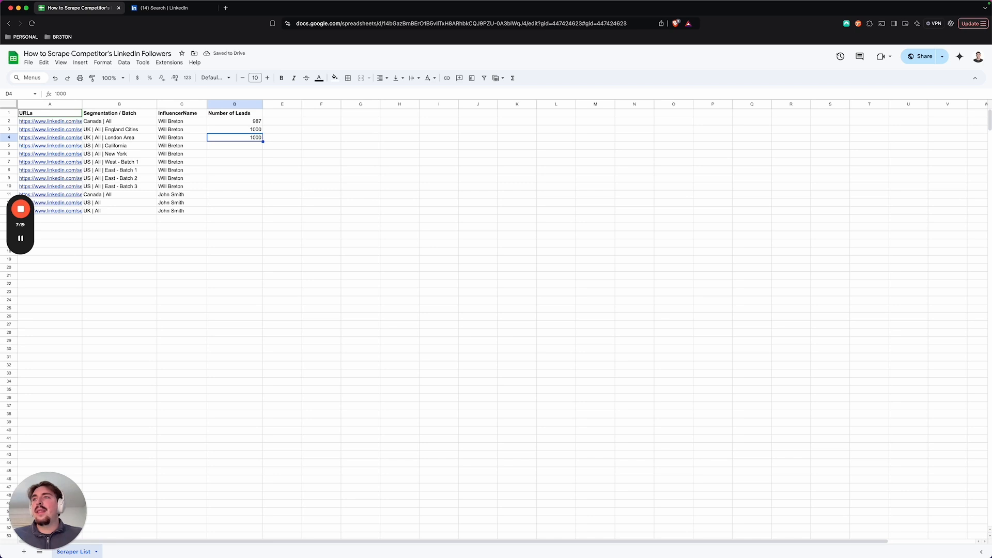
click(187, 122)
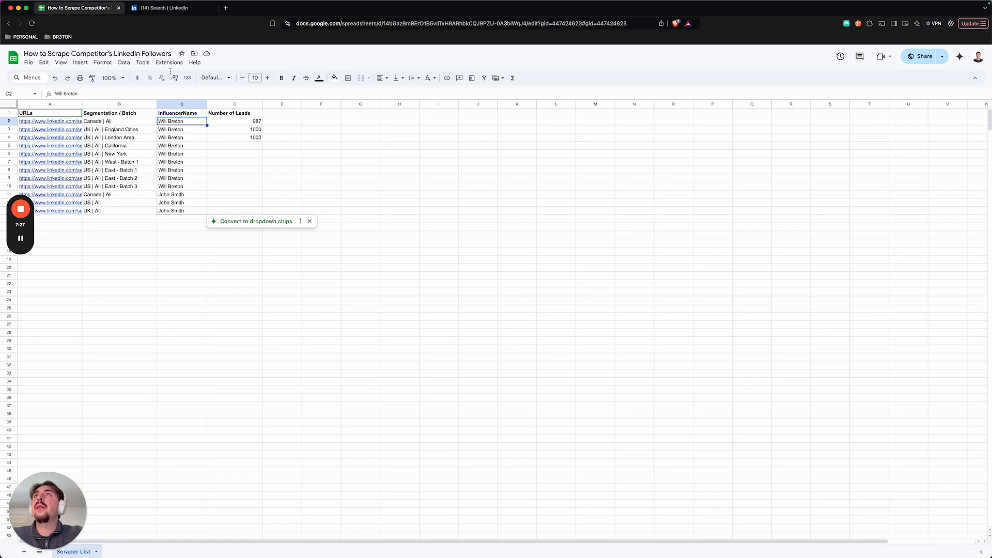
click(164, 7)
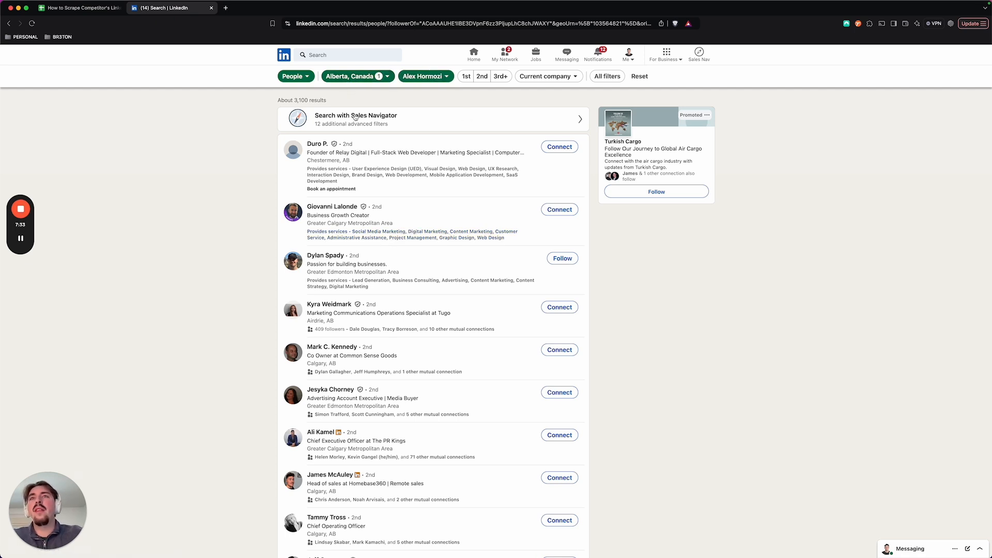
click(83, 8)
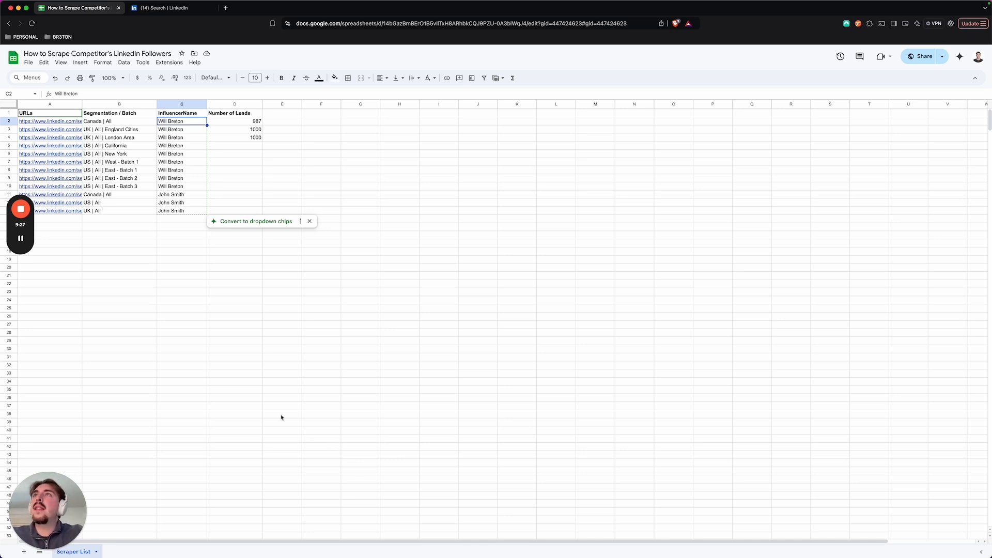
click(20, 239)
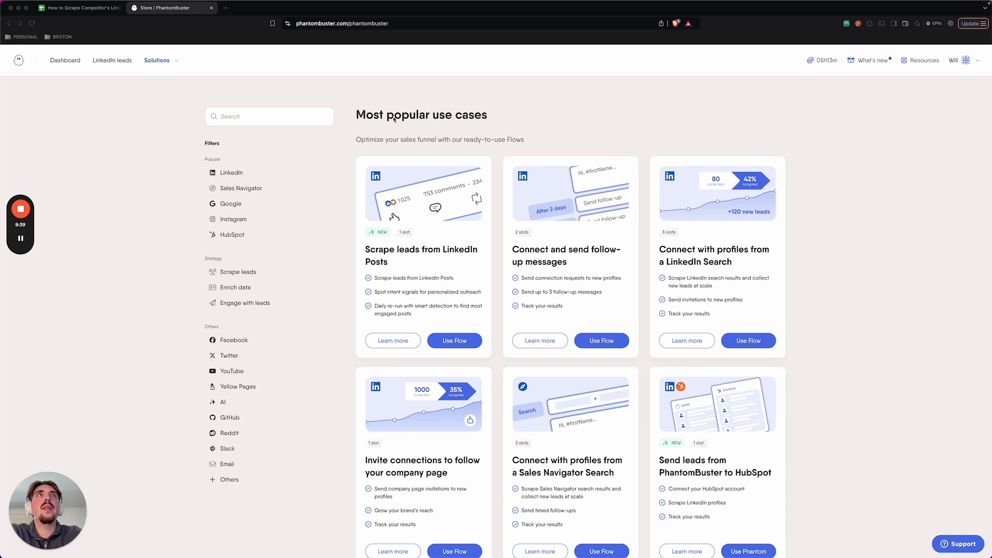
Step: Search the PhantomBuster store for "linkedin search" and find the LinkedIn Search Export Phantom
click(312, 125)
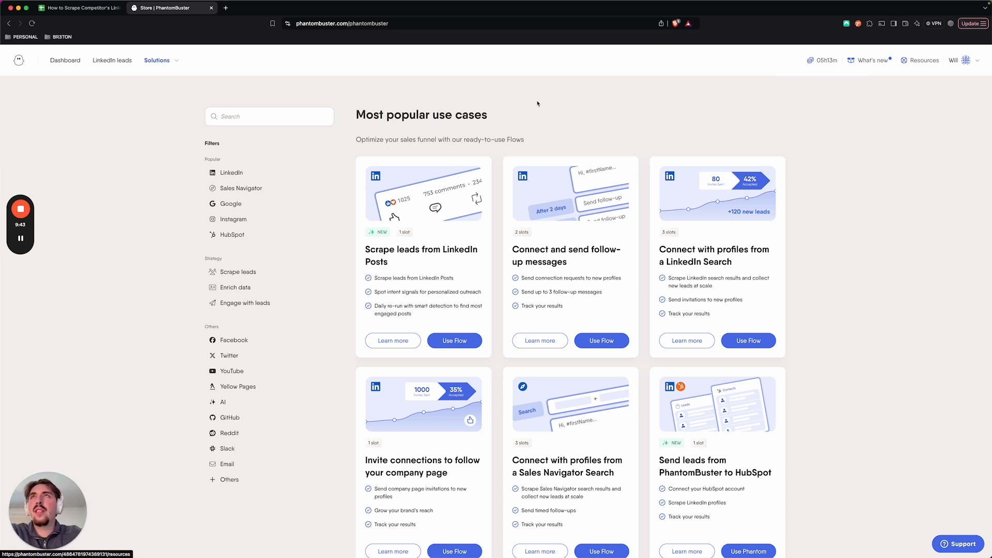
click(322, 119)
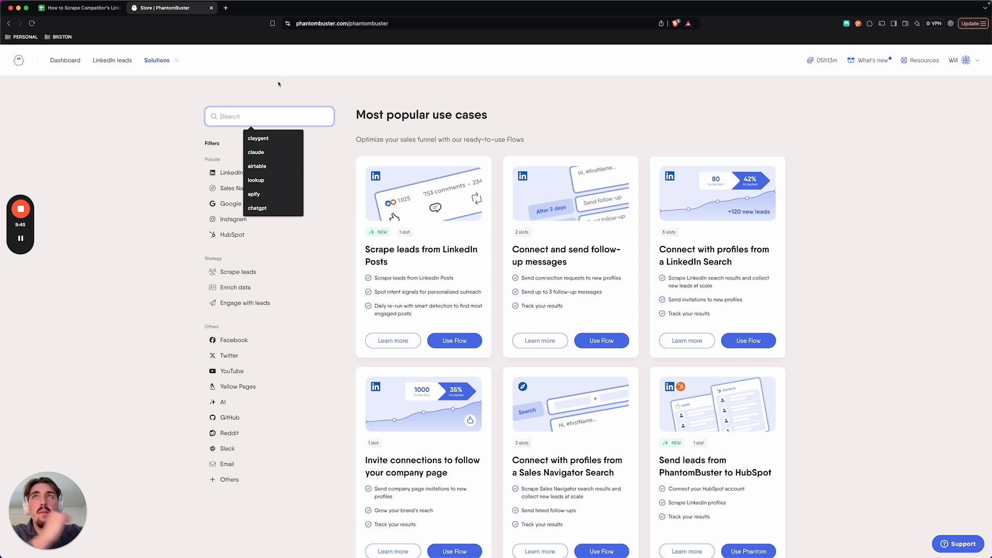
click(279, 83)
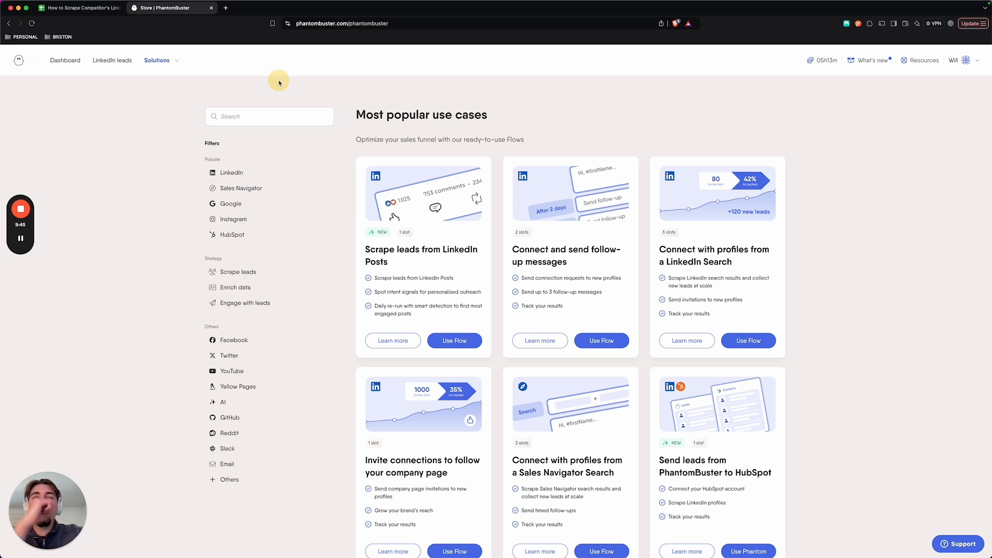
click(299, 116)
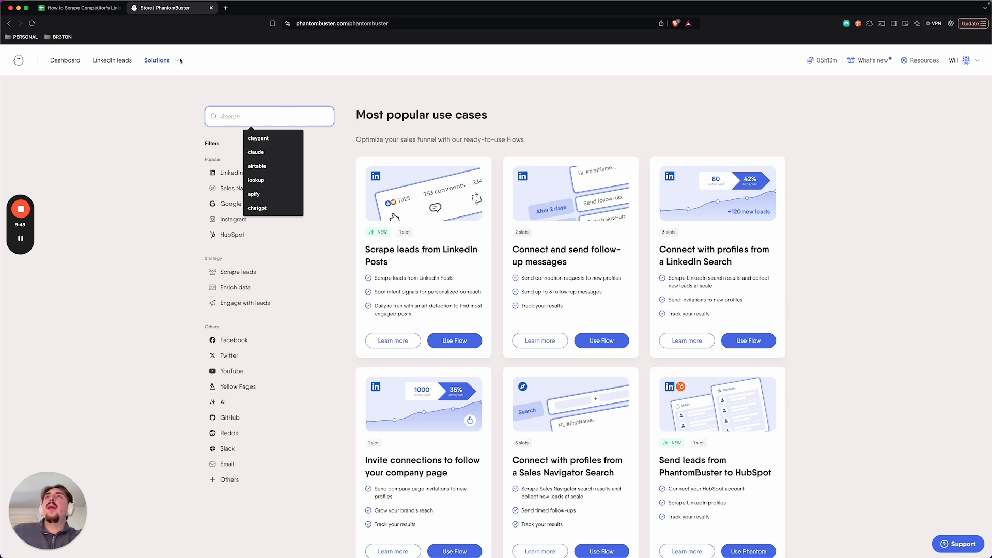
text(linked)
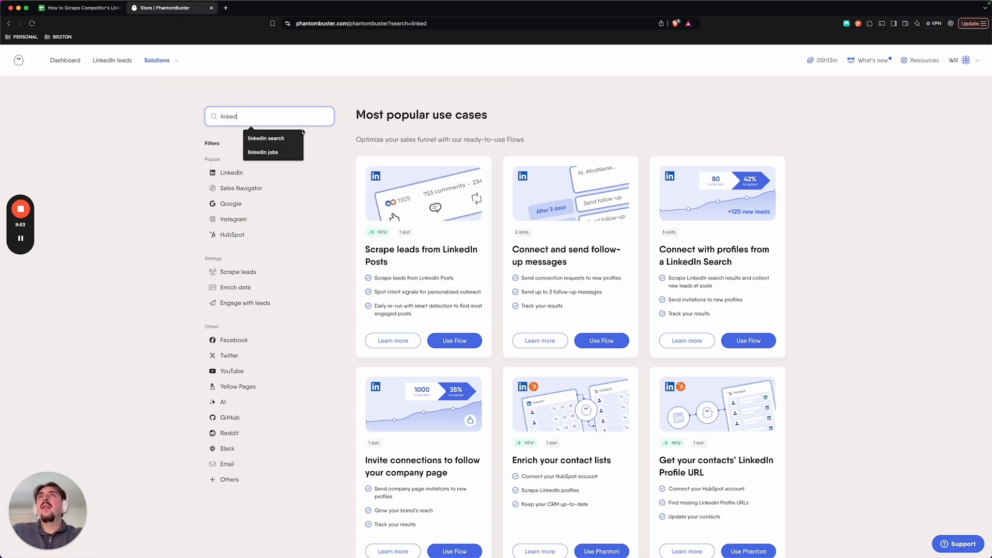
click(299, 136)
scroll(449, 316, down, 3)
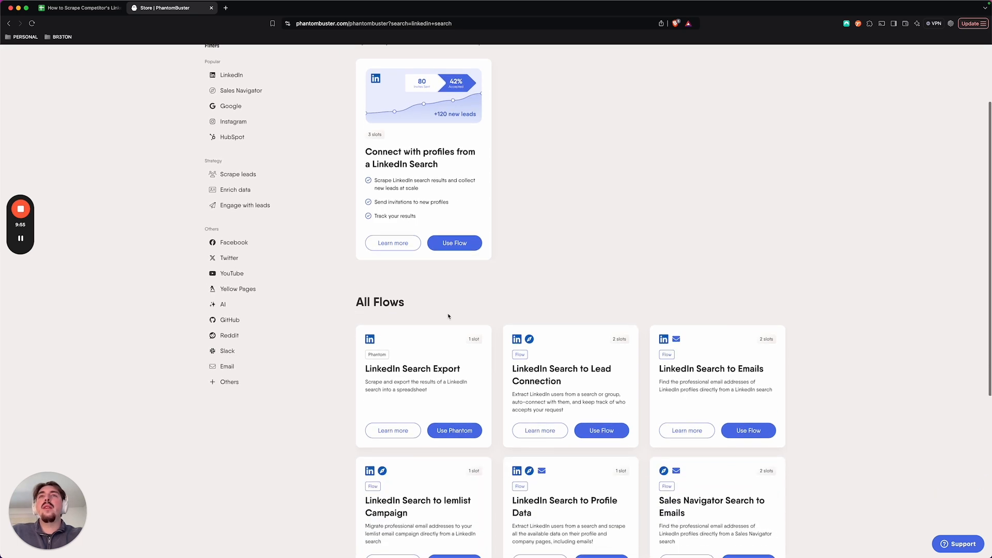
Step: Start using the LinkedIn Search Export Phantom and switch it from the quick setup to the advanced setup
click(458, 424)
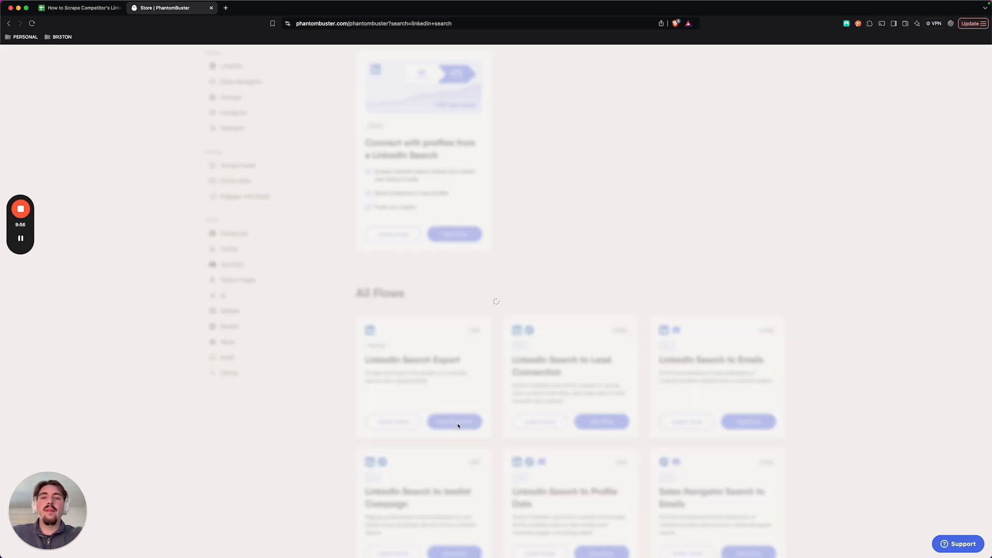
click(338, 332)
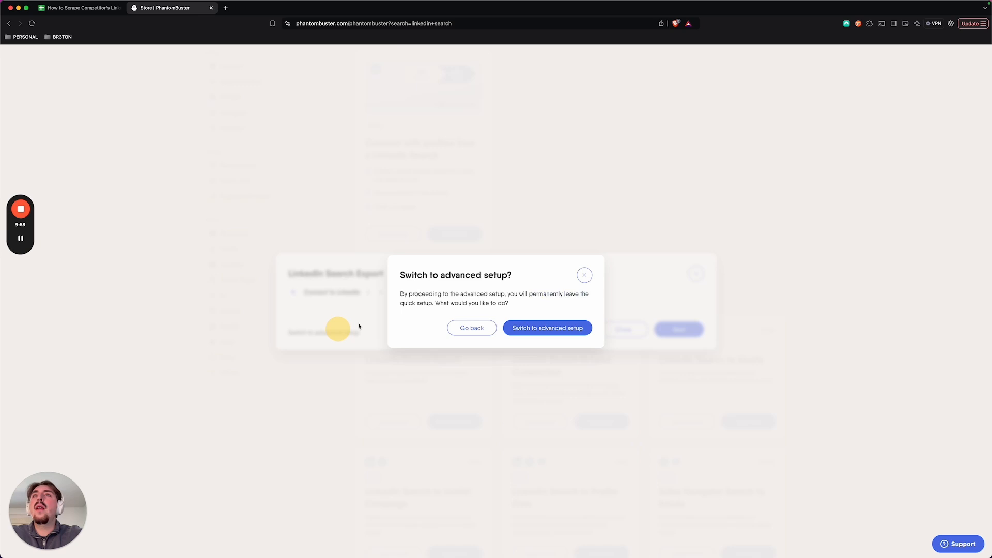
click(517, 329)
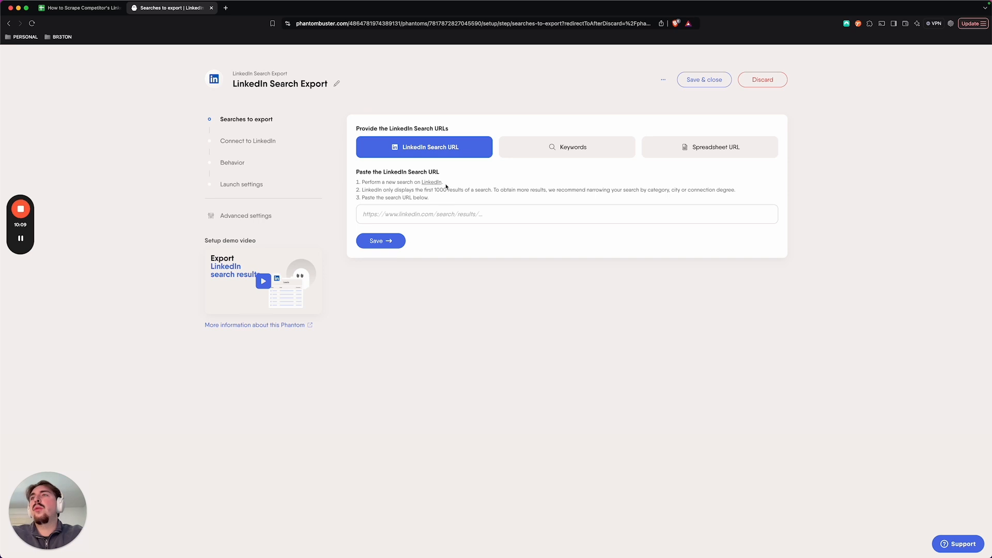
Step: Choose a spreadsheet URL as the source of the LinkedIn searches to export
click(405, 209)
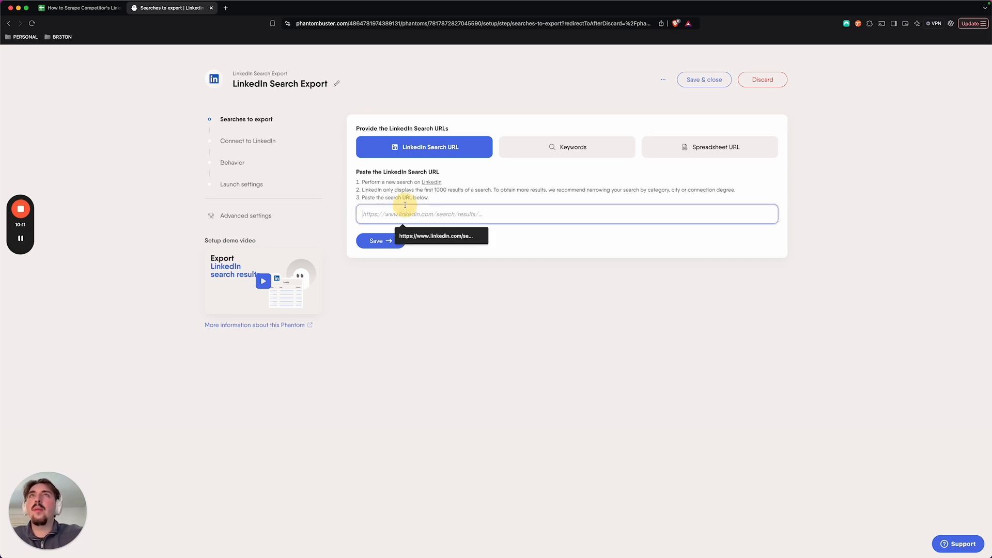
click(535, 189)
click(692, 149)
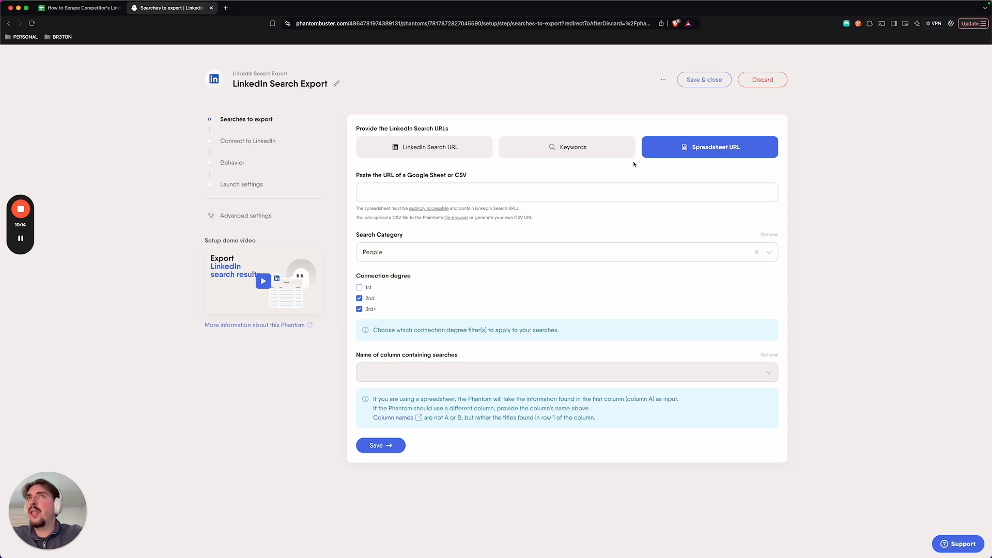
Step: Switch to the scraper list spreadsheet and check that its general access is set to anyone with the link
click(57, 8)
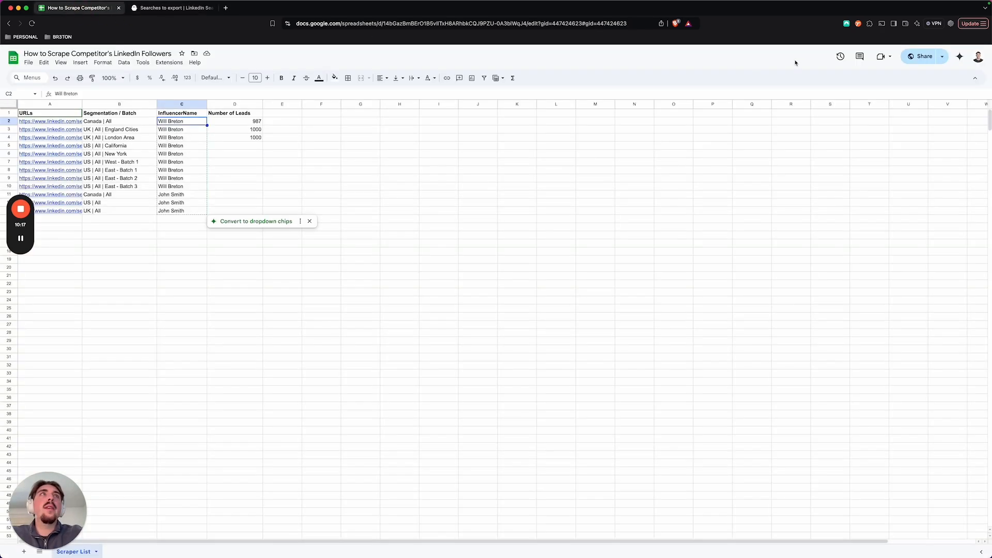
click(922, 56)
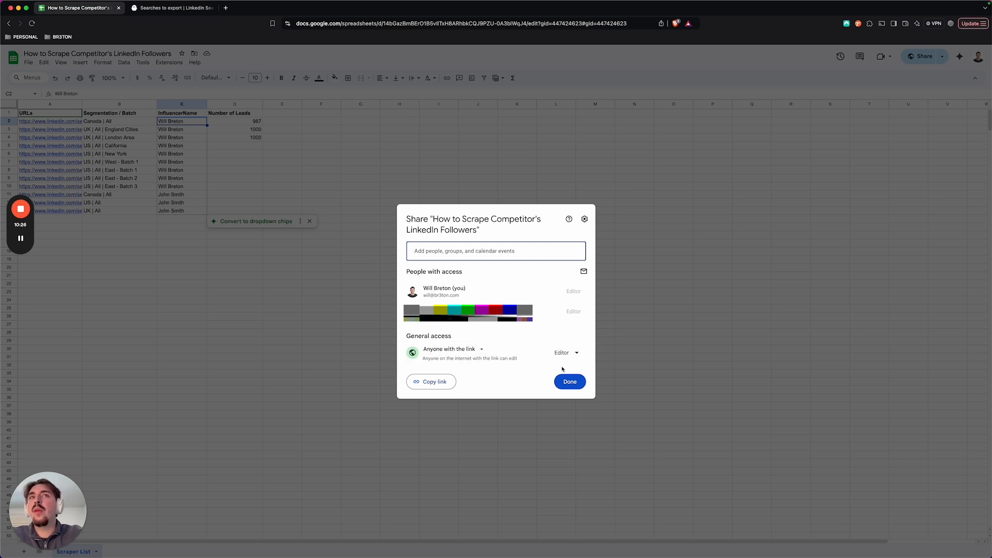
click(563, 382)
click(157, 8)
click(85, 8)
Step: Copy the scraper list spreadsheet's URL and paste it as the Phantom's Google Sheet source
click(330, 24)
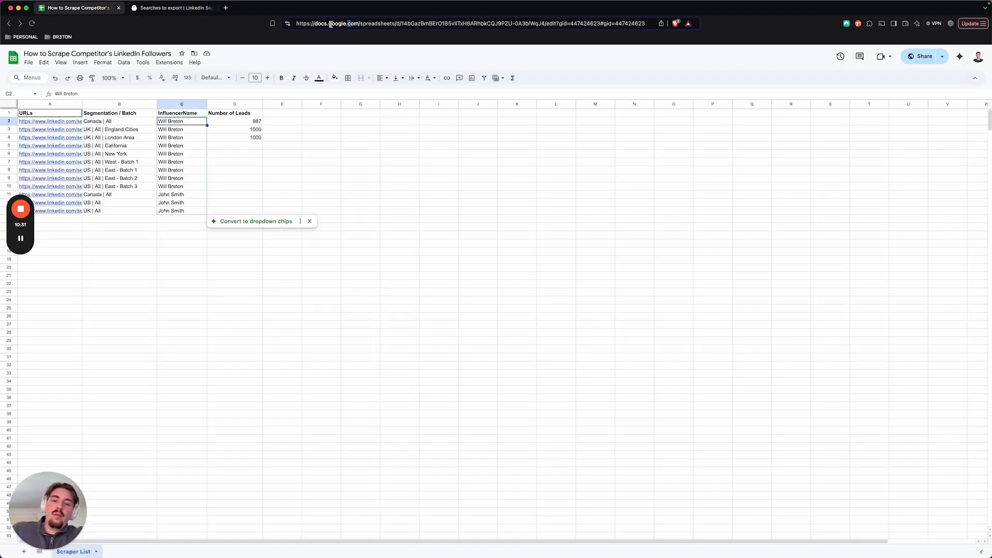
key(super+a)
key(super+c)
click(171, 7)
click(503, 186)
key(super+v)
Step: Include 1st-degree connections in the searches and choose URLs as the column containing the searches
click(472, 252)
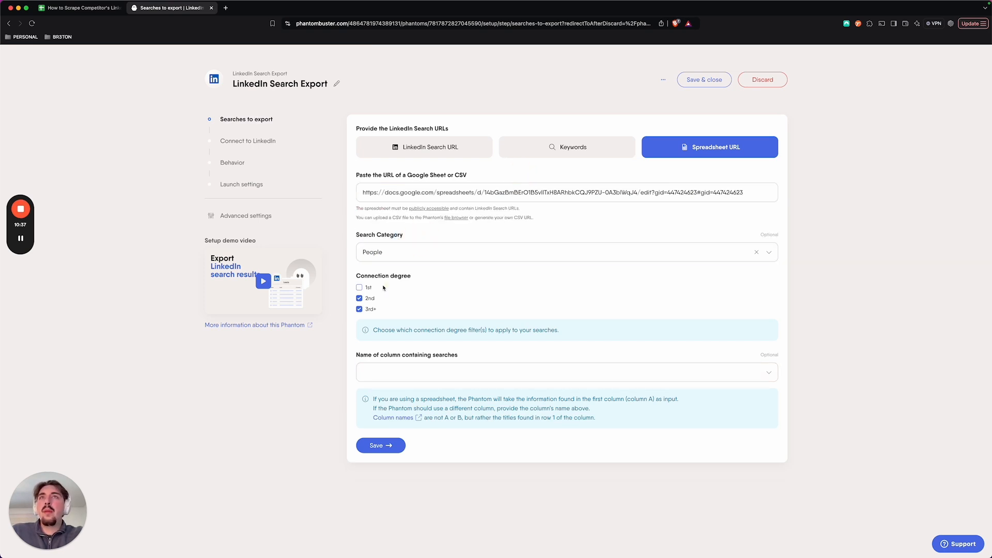
click(359, 288)
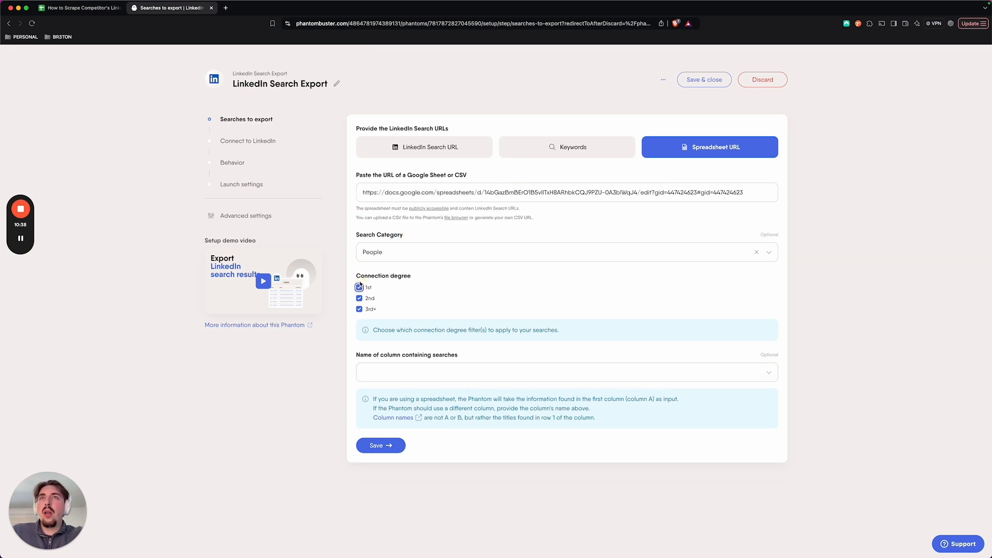
click(417, 366)
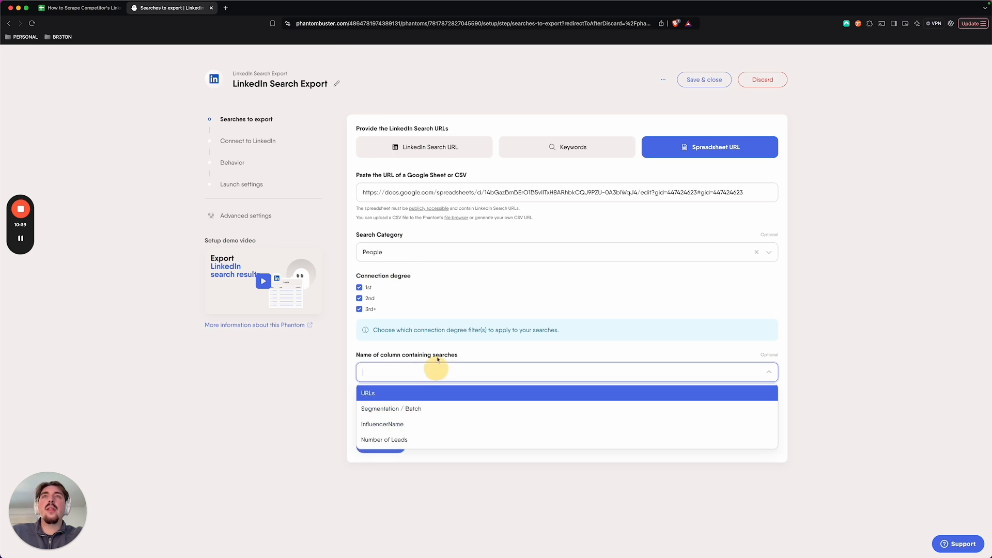
click(385, 393)
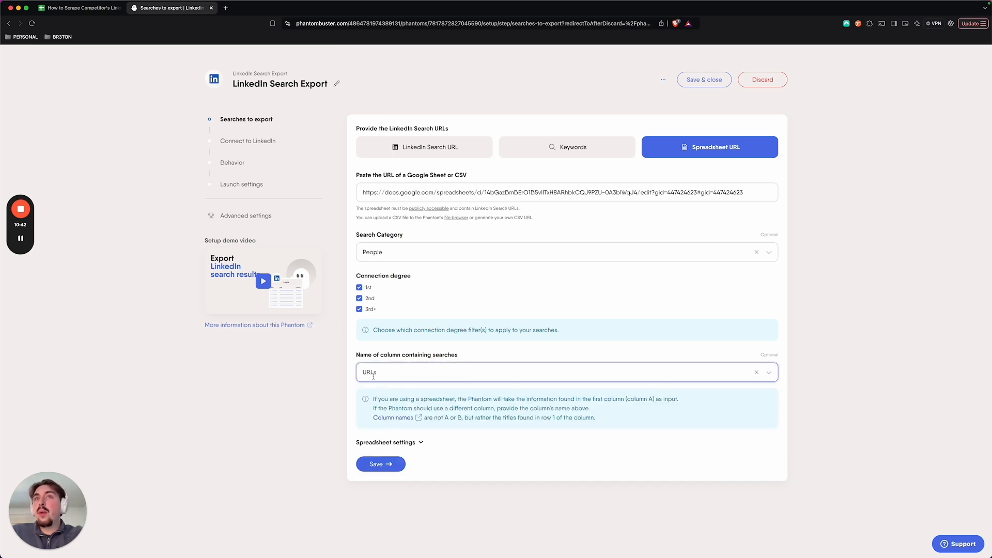
Step: Keep the URLs, Segmentation / Batch and InfluencerName columns in the result file and save the search settings
click(393, 443)
scroll(392, 414, down, 2)
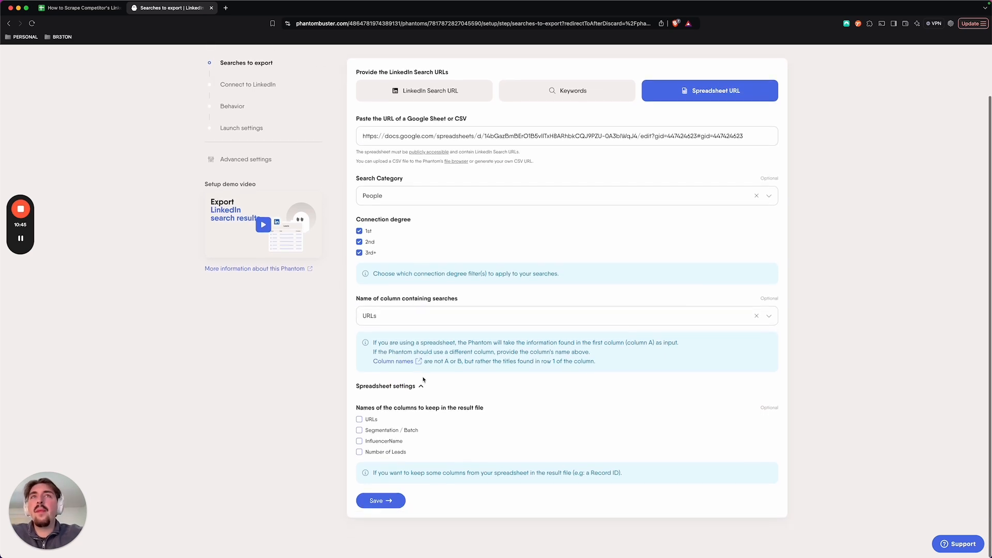
click(359, 420)
click(359, 430)
click(359, 441)
click(393, 452)
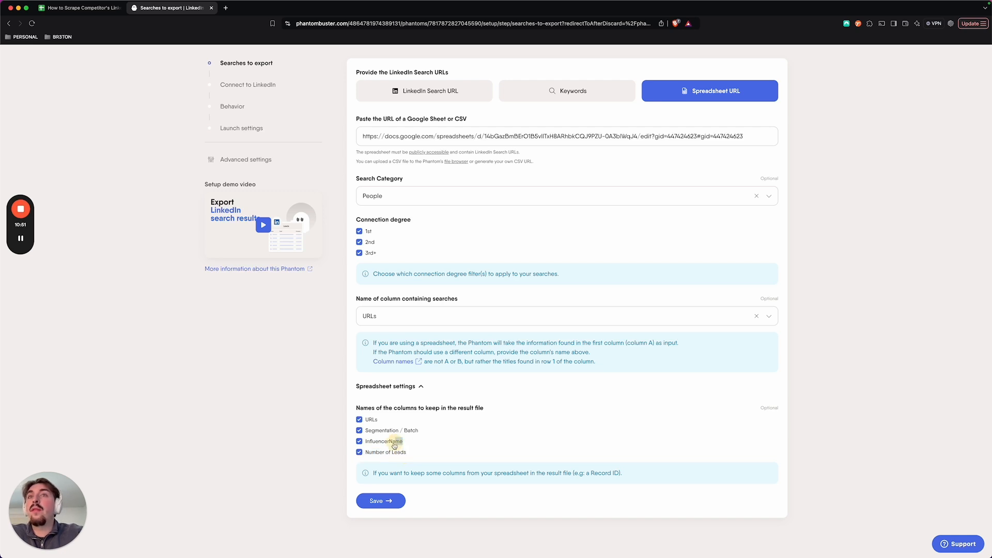
click(373, 441)
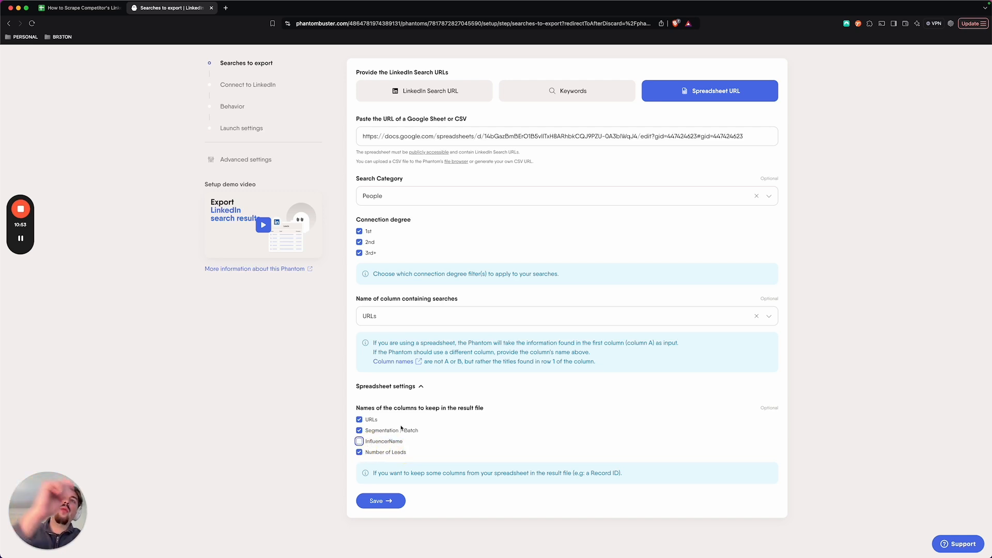
click(359, 441)
click(359, 452)
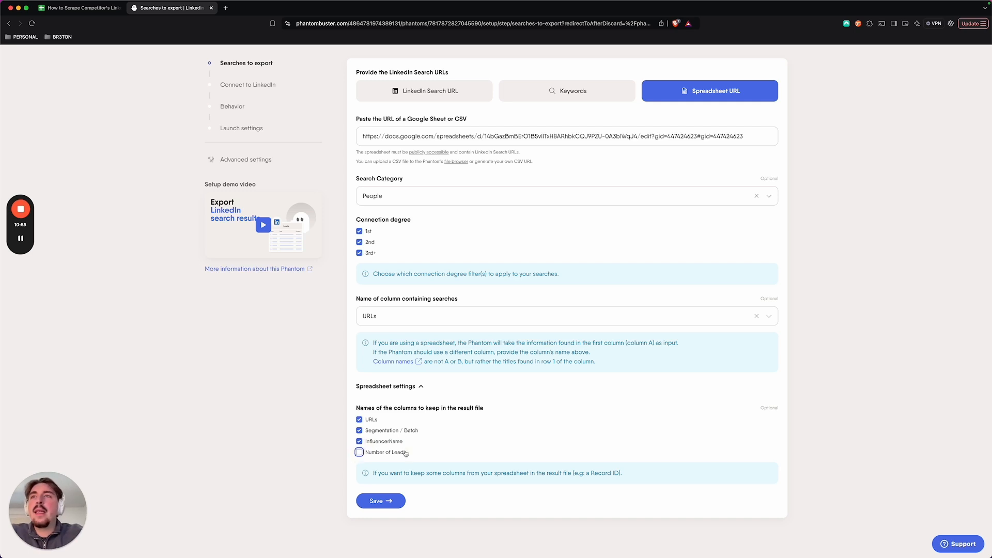
click(390, 501)
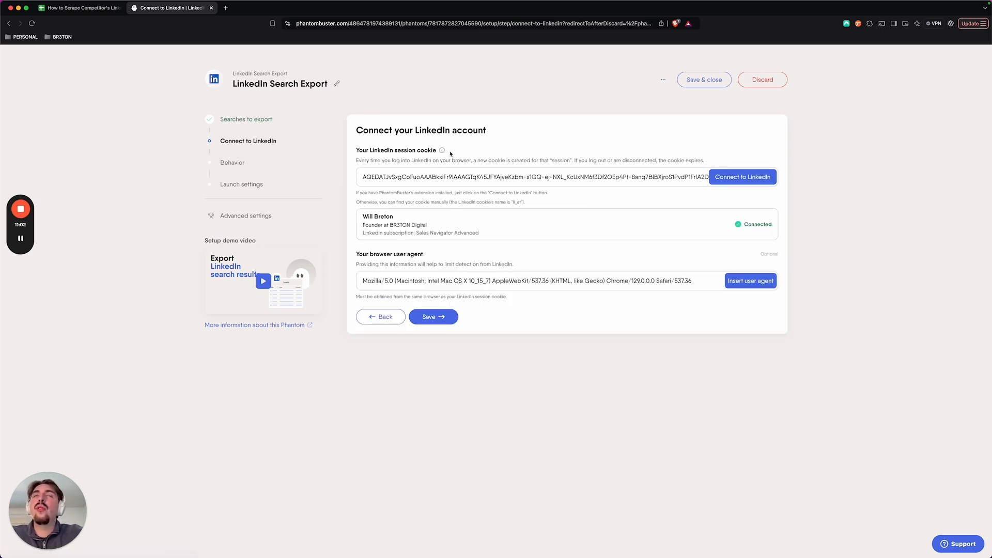
Step: Return to the scraper list spreadsheet and open the LinkedIn search link of the first Canada | All row
click(227, 9)
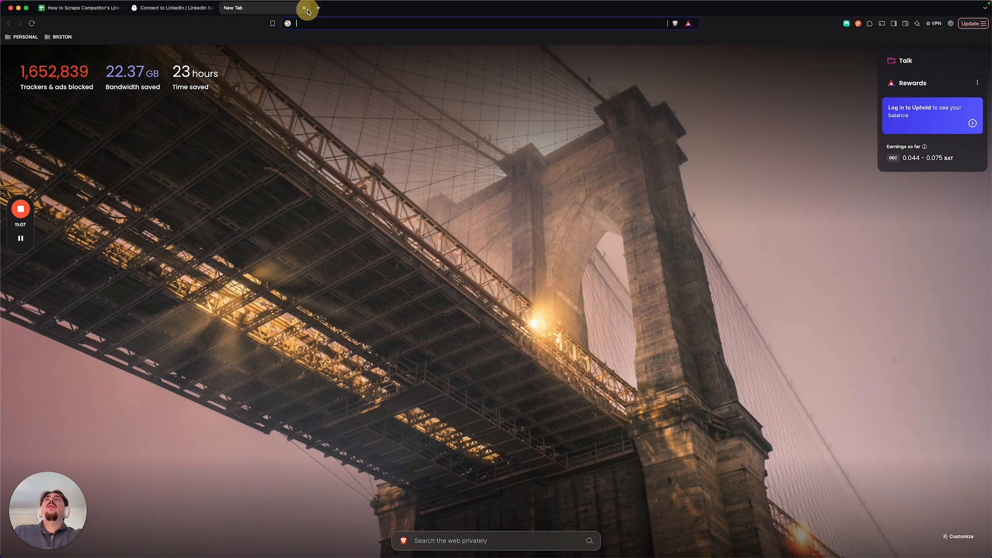
click(305, 7)
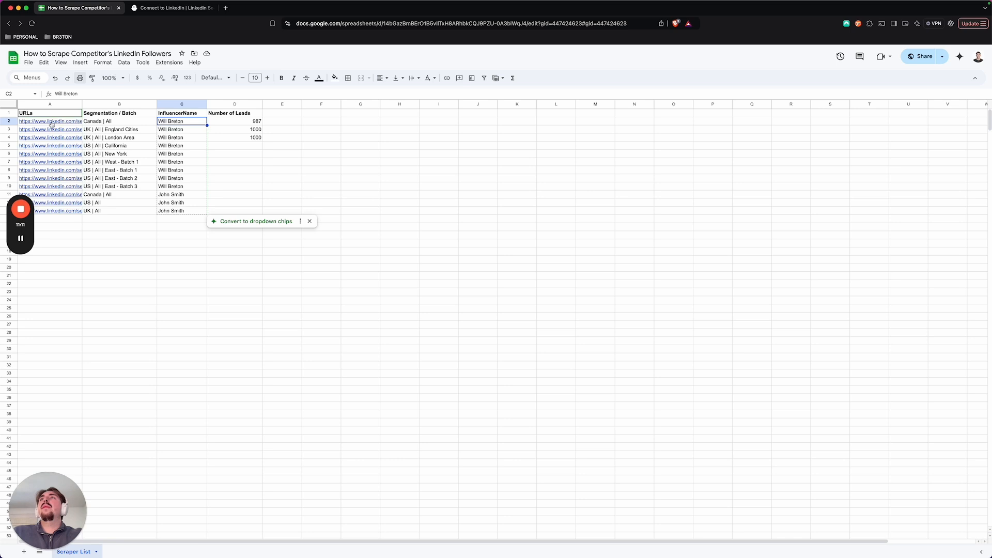
click(49, 126)
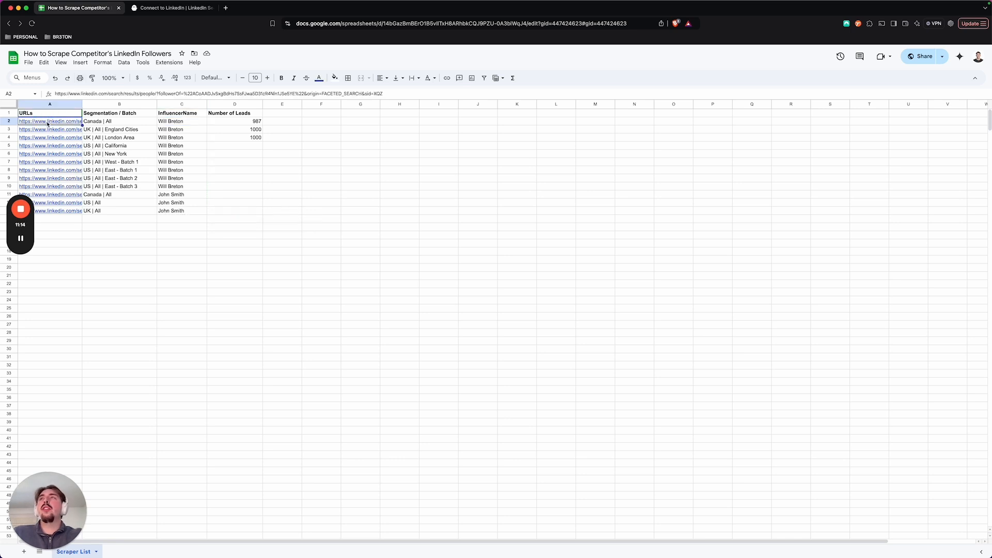
click(94, 132)
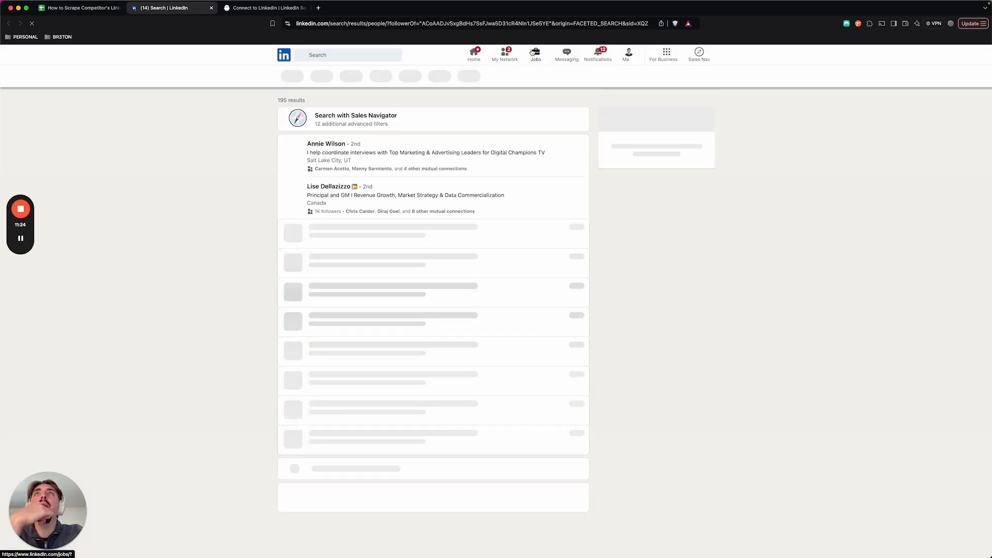
Step: Pin the Cookie-Editor extension and export the LinkedIn cookies to the clipboard as JSON
click(870, 23)
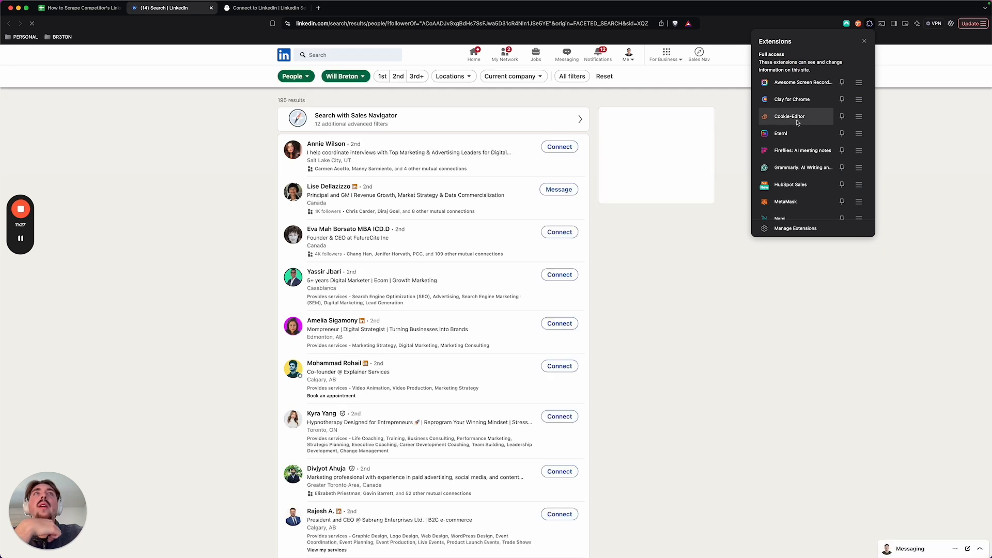
click(842, 116)
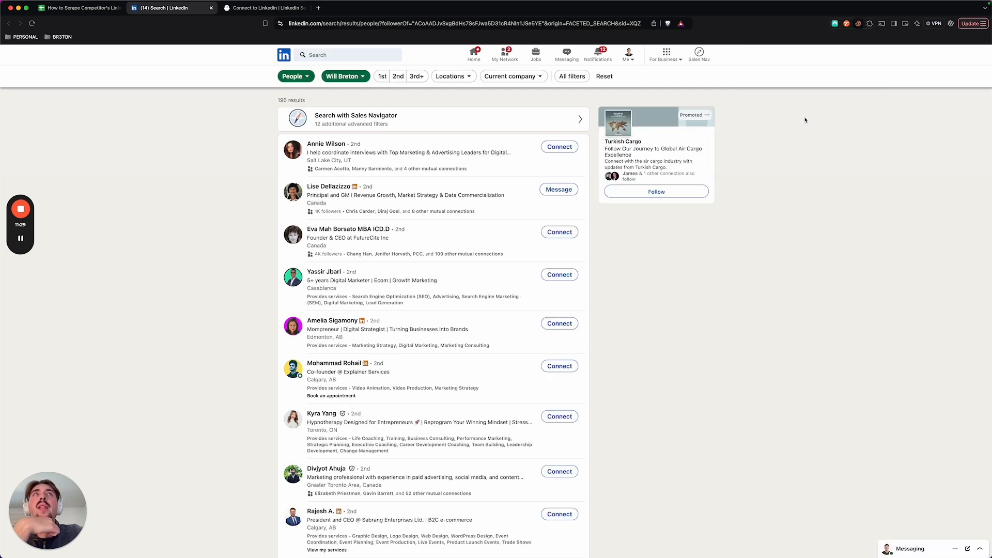
click(837, 220)
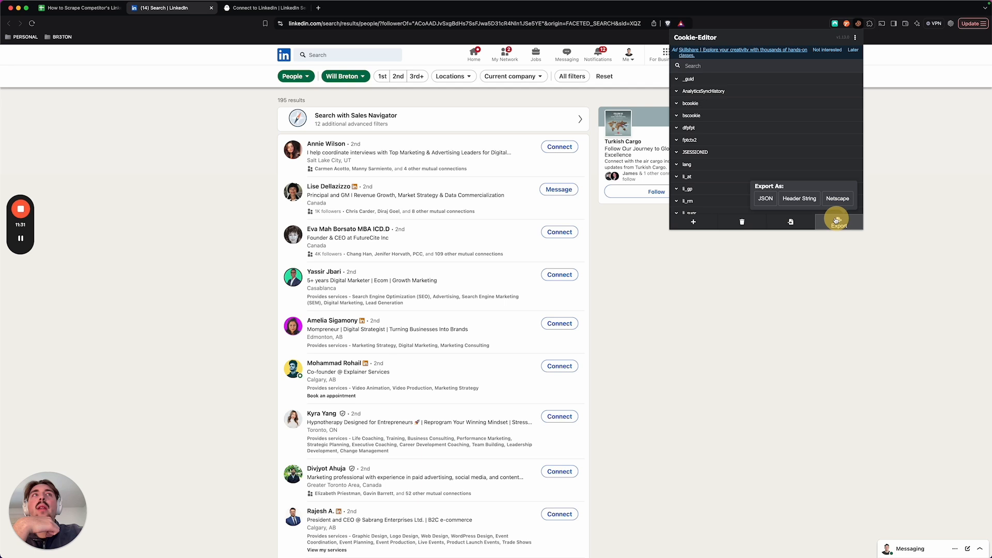
click(767, 199)
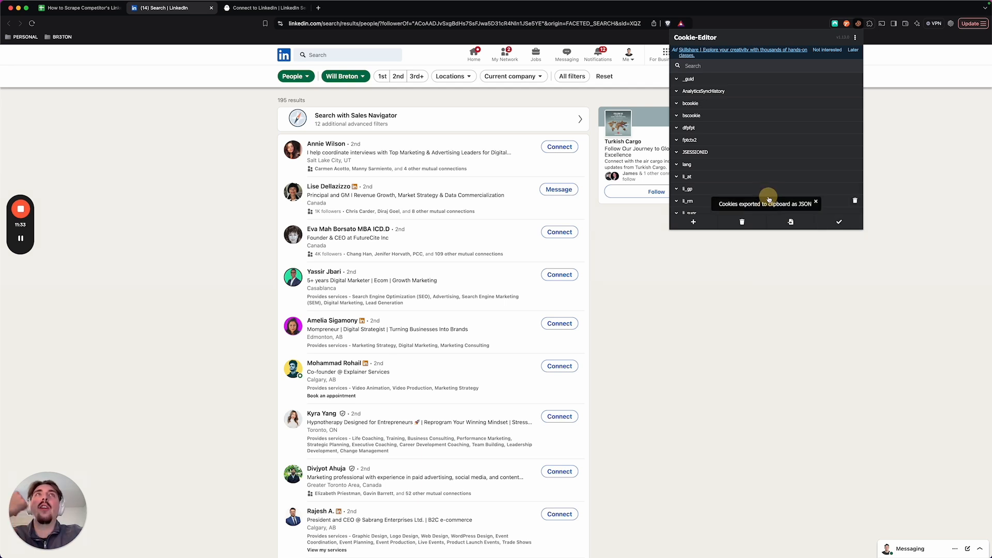
Step: Return to the Phantom setup, check the connected LinkedIn account's details and save the LinkedIn connection
click(251, 9)
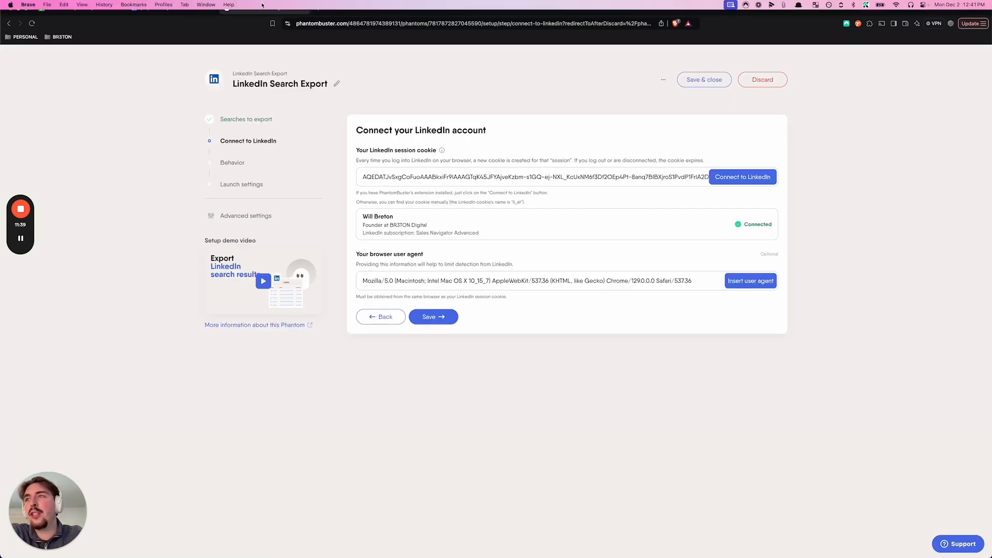
drag(361, 215, 488, 234)
click(489, 234)
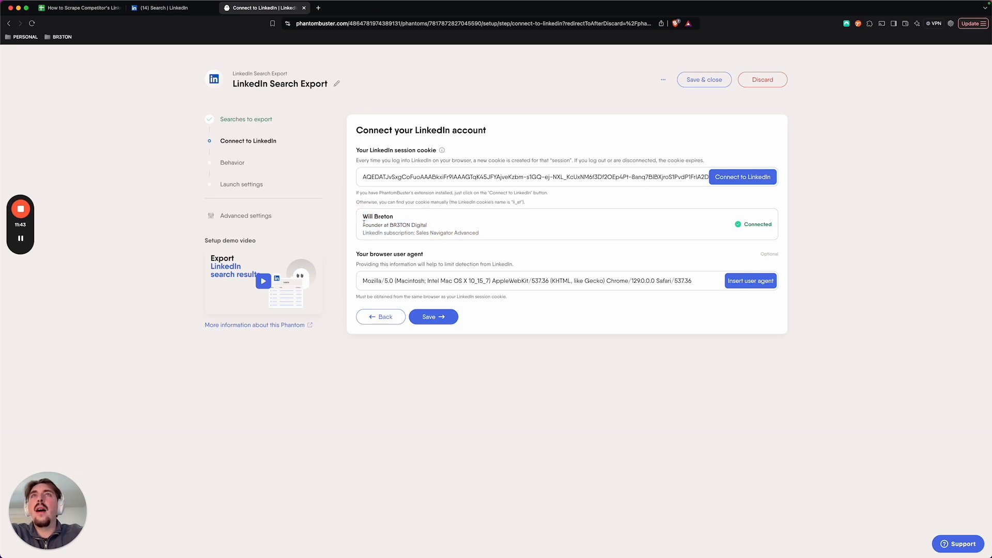
drag(363, 215, 542, 229)
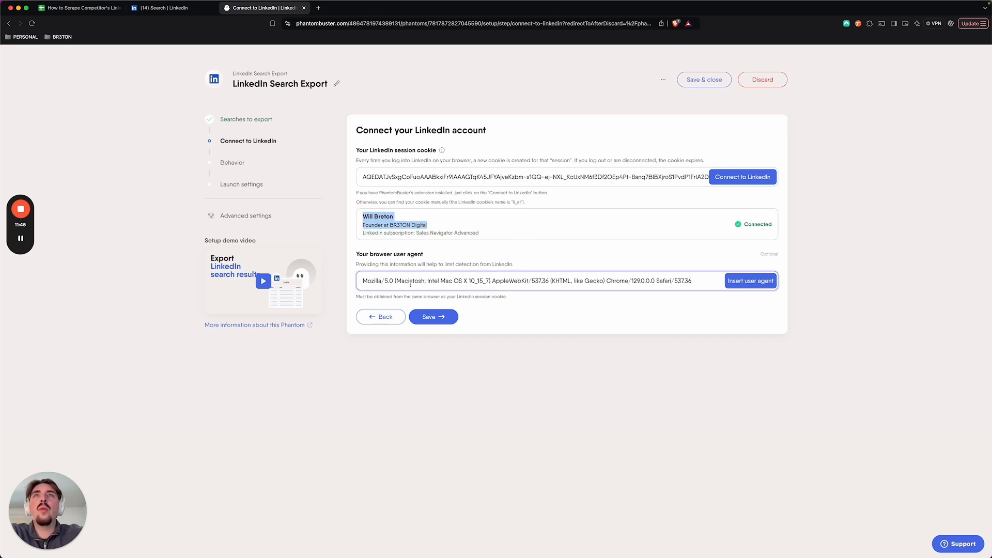
click(420, 317)
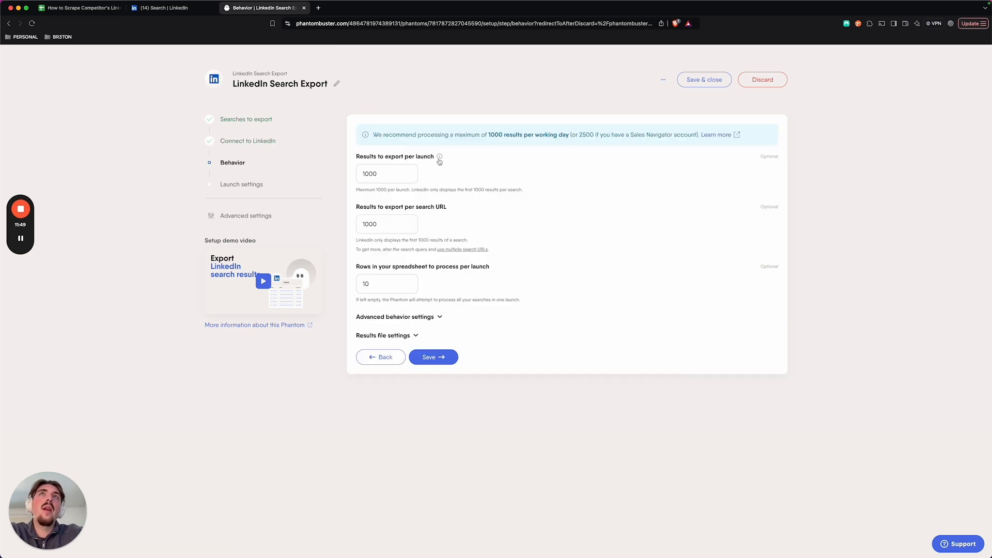
Step: Examine the recommended daily maximum and the limits for results per launch, results per search URL and spreadsheet rows per launch
drag(373, 135, 482, 137)
drag(579, 135, 665, 135)
click(665, 136)
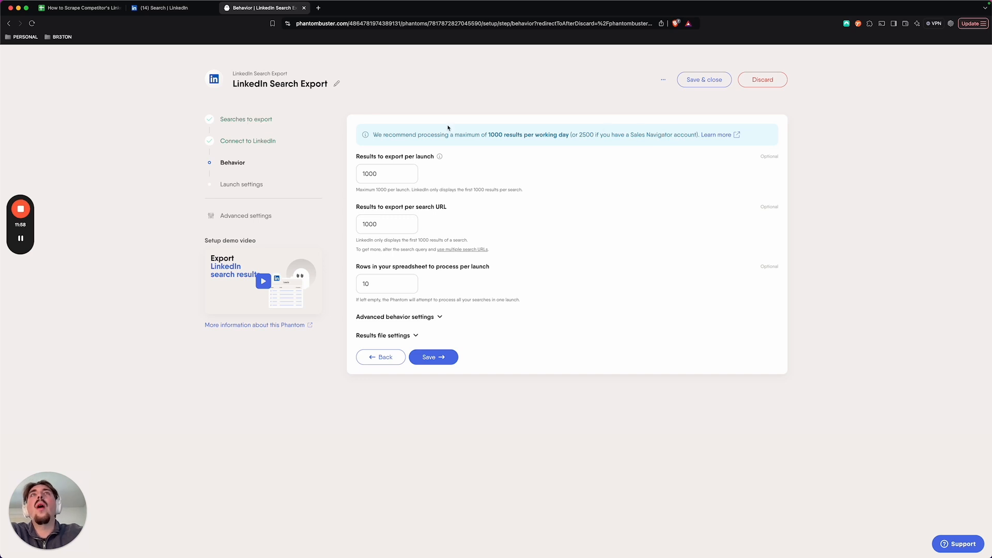
double_click(357, 175)
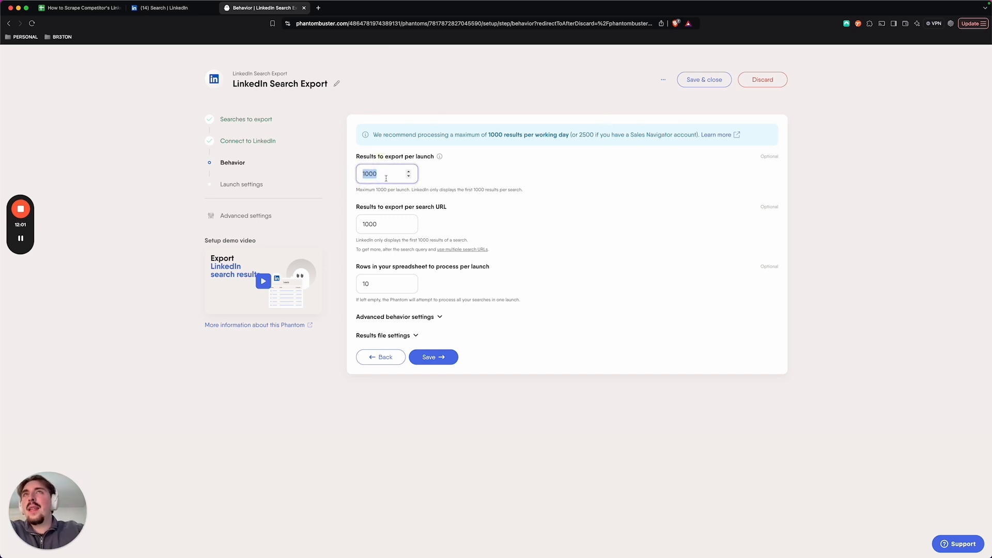
double_click(393, 224)
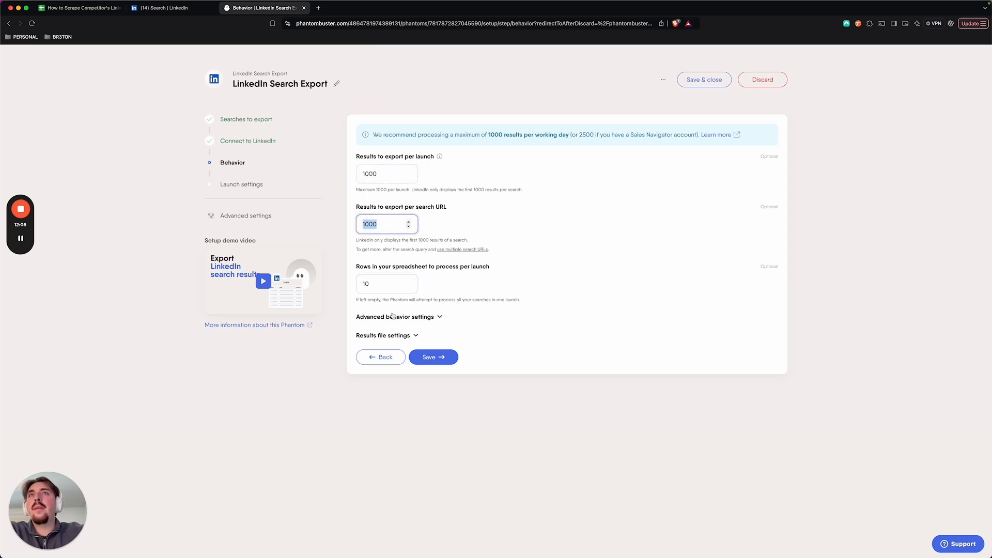
click(390, 266)
drag(389, 266, 501, 265)
click(505, 265)
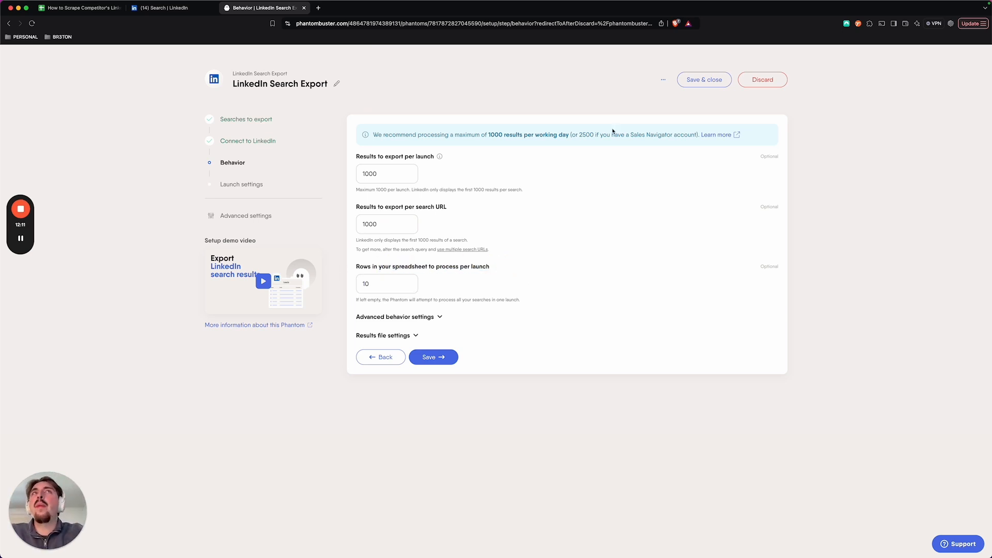
Step: Switch to the scraper list spreadsheet and enter 500 in cell E2, beside the first Canada | All row's Number of Leads
click(56, 8)
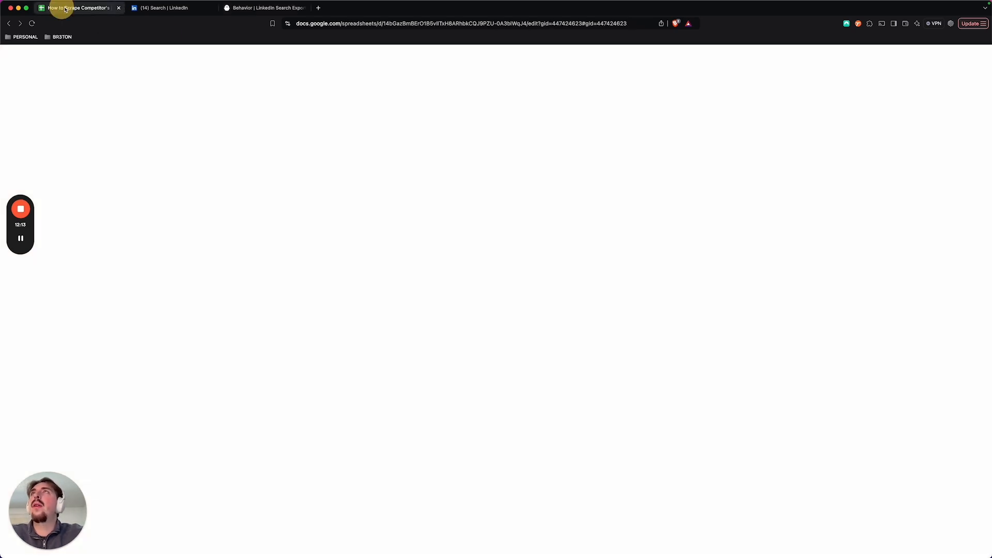
click(237, 138)
click(238, 123)
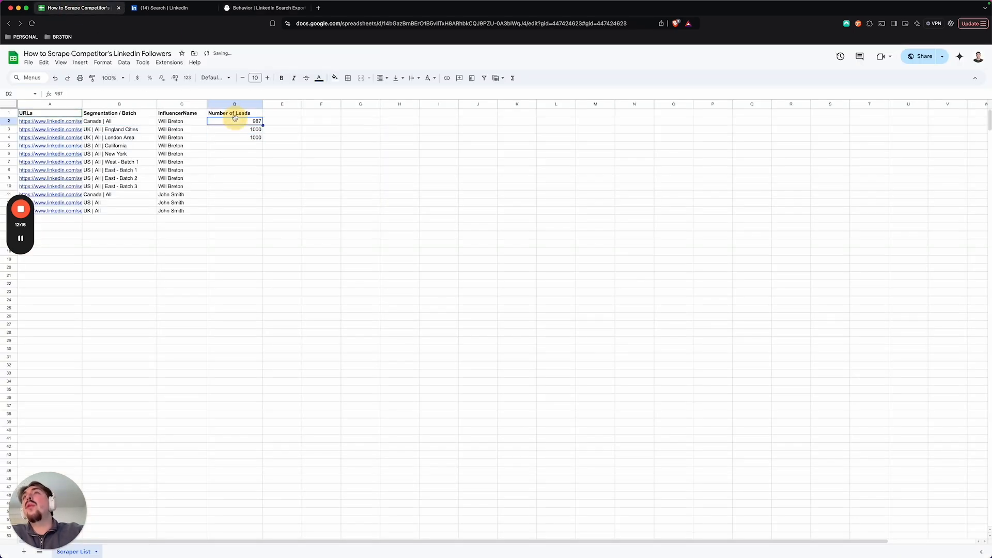
drag(237, 124, 233, 178)
click(232, 178)
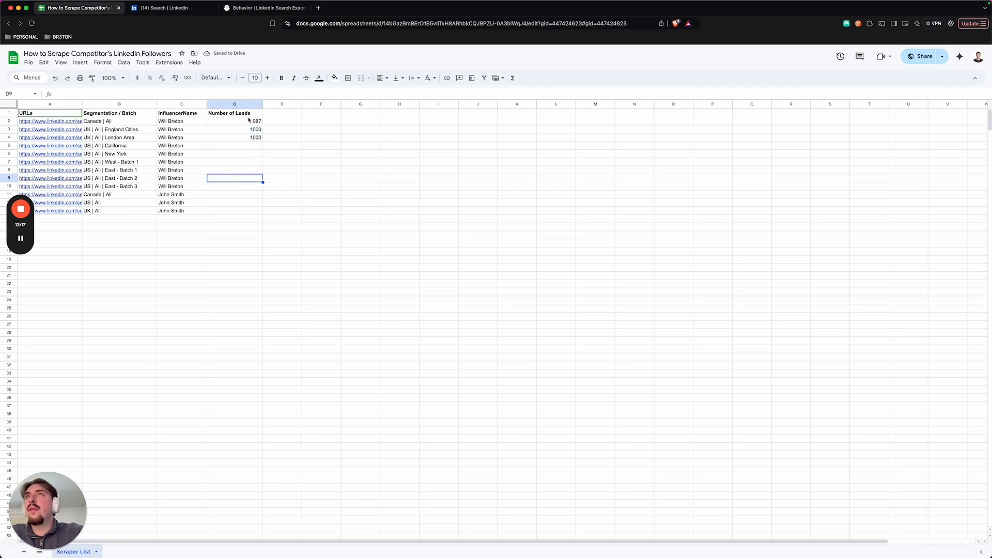
click(227, 123)
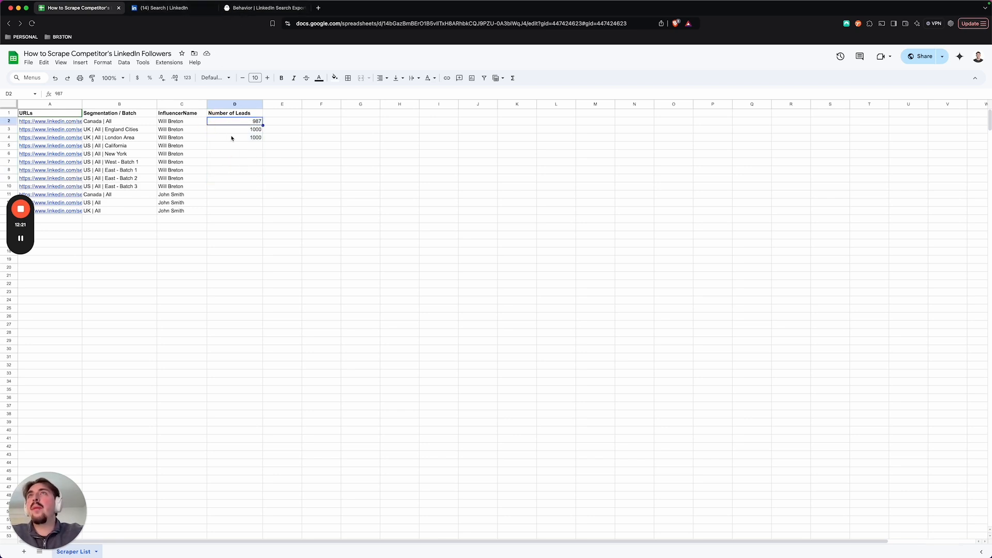
key(Right)
text(500)
key(Tab)
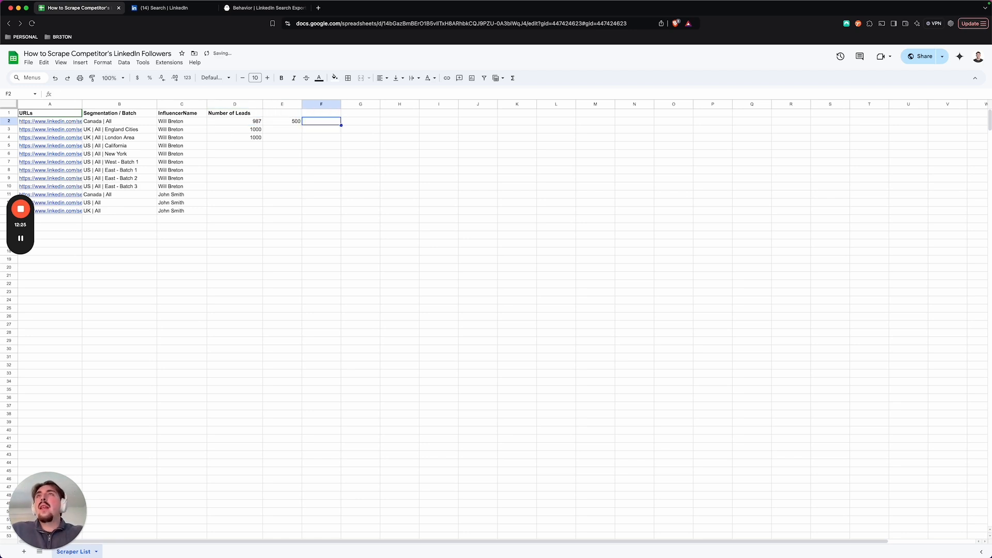
Step: Enter 360 in E3 and 278 in E4, beside the UK England Cities and UK London Area rows' lead counts
key(Return)
text(360)
key(Return)
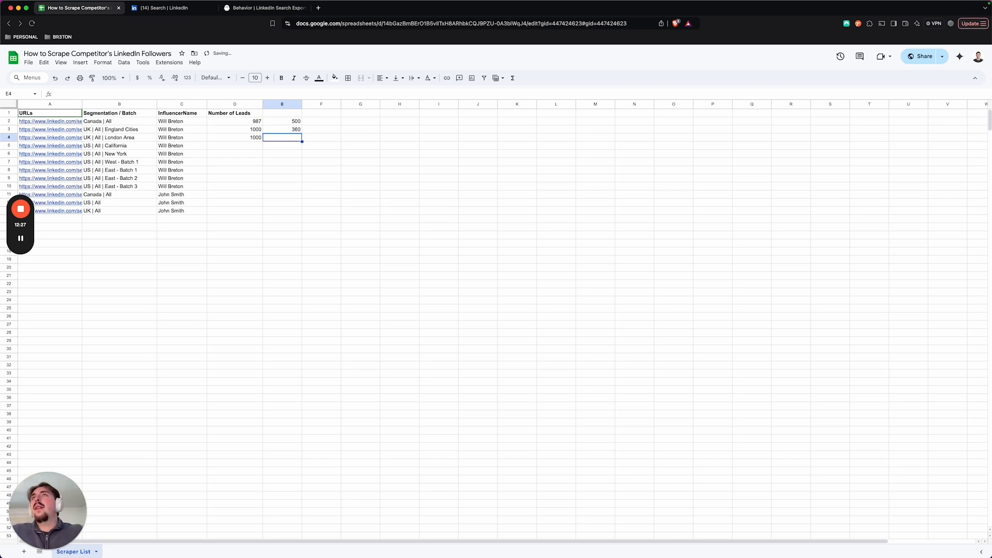
text(278)
key(Return)
key(Up)
key(shift+Up)
key(shift+Up)
key(shift+Down)
key(shift+Down)
key(shift+Down)
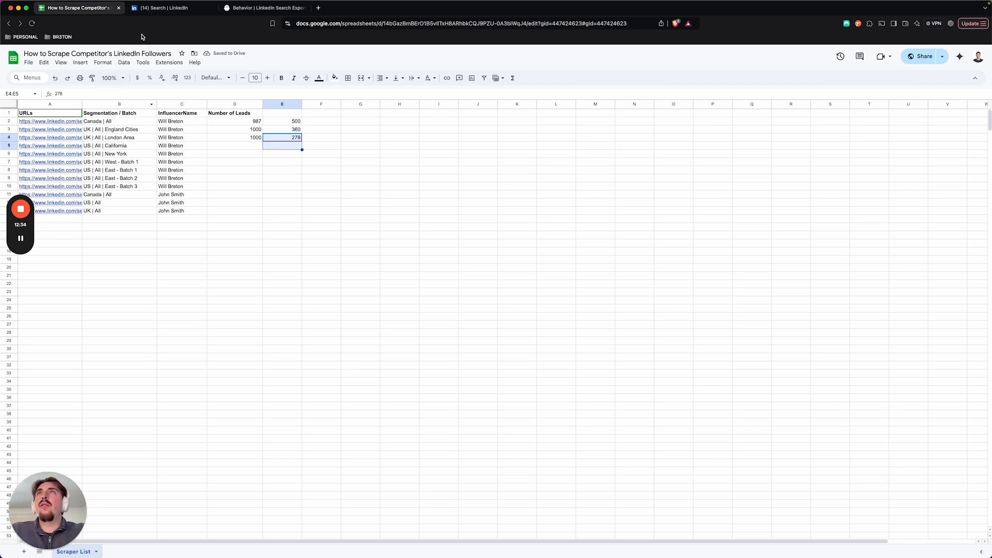
Step: Return to the Phantom setup, set the spreadsheet rows processed per launch to 1 and enable removing duplicate profiles between different searches
click(259, 8)
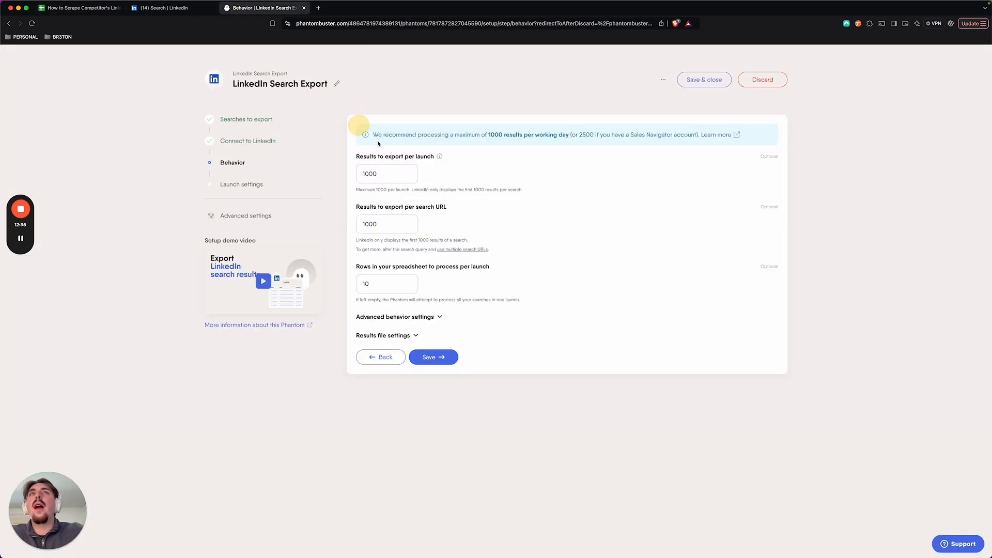
double_click(380, 285)
text(3)
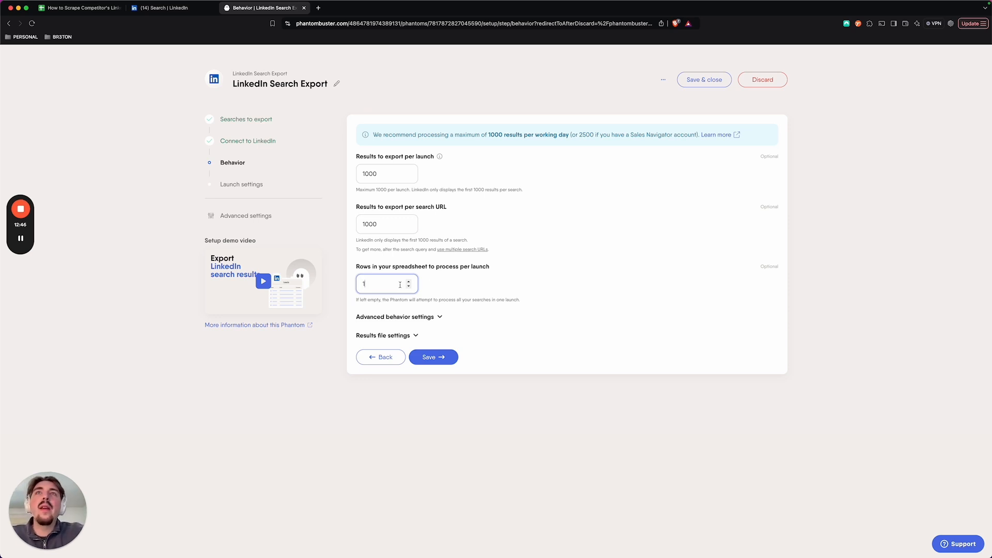
click(441, 316)
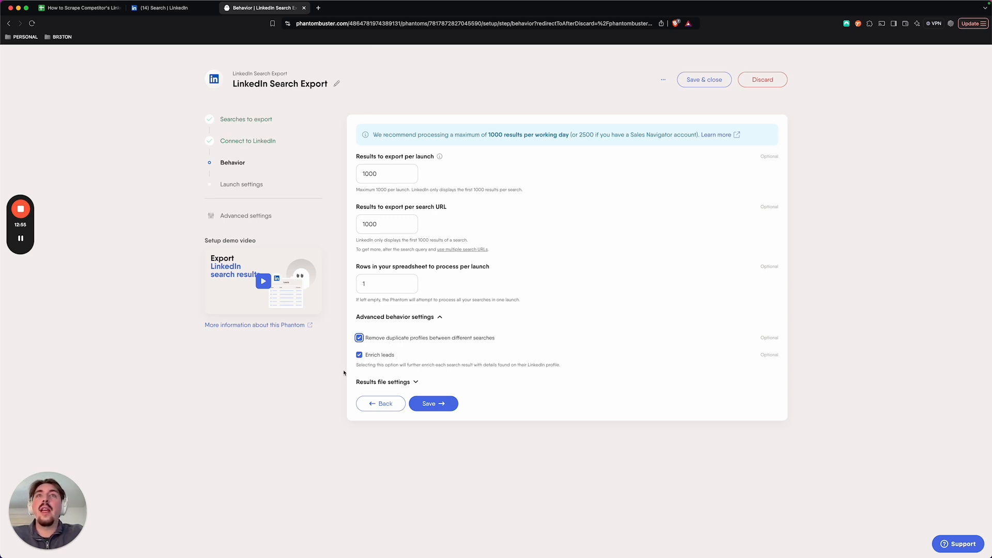
Step: Check the results file name and fields-to-keep options, leave both empty and save the behavior settings
click(384, 382)
scroll(438, 388, down, 2)
click(410, 357)
drag(419, 340, 339, 335)
click(362, 340)
click(396, 341)
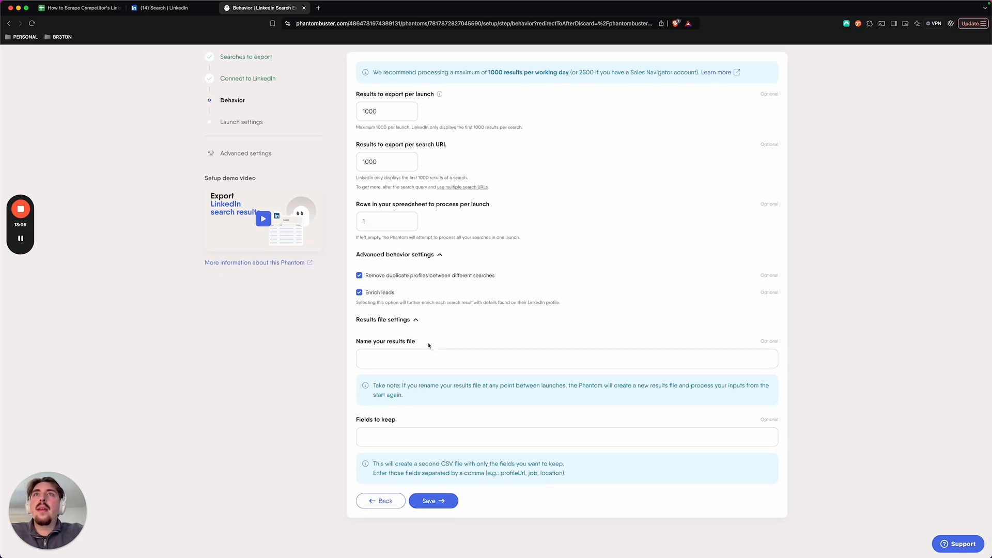
click(465, 431)
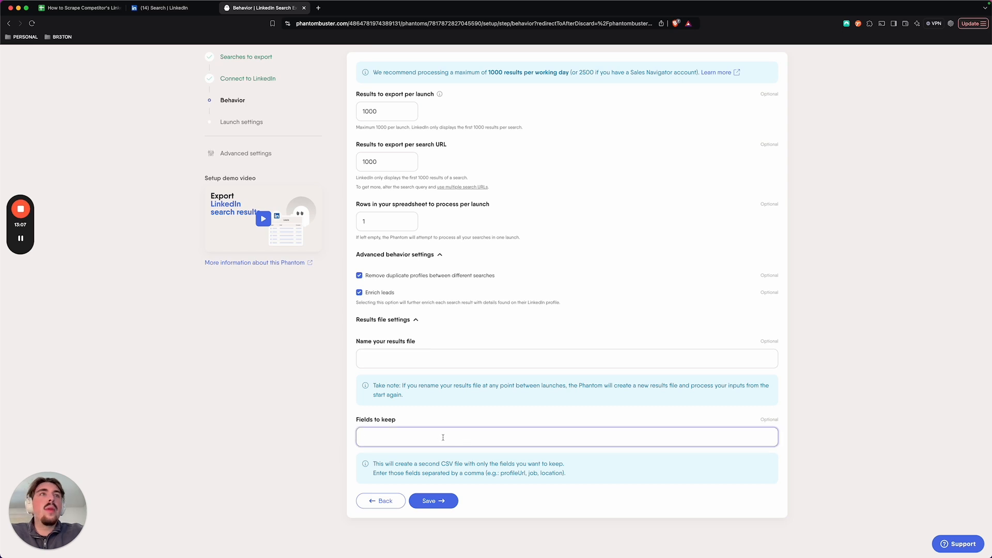
click(428, 503)
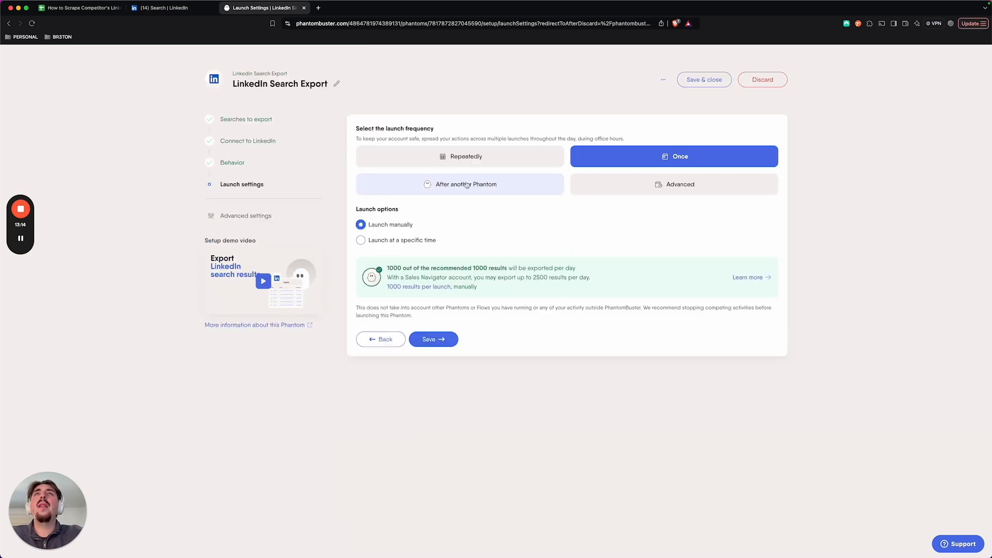
Step: Set the Phantom to launch repeatedly and review the available frequencies, keeping Once per day
click(477, 159)
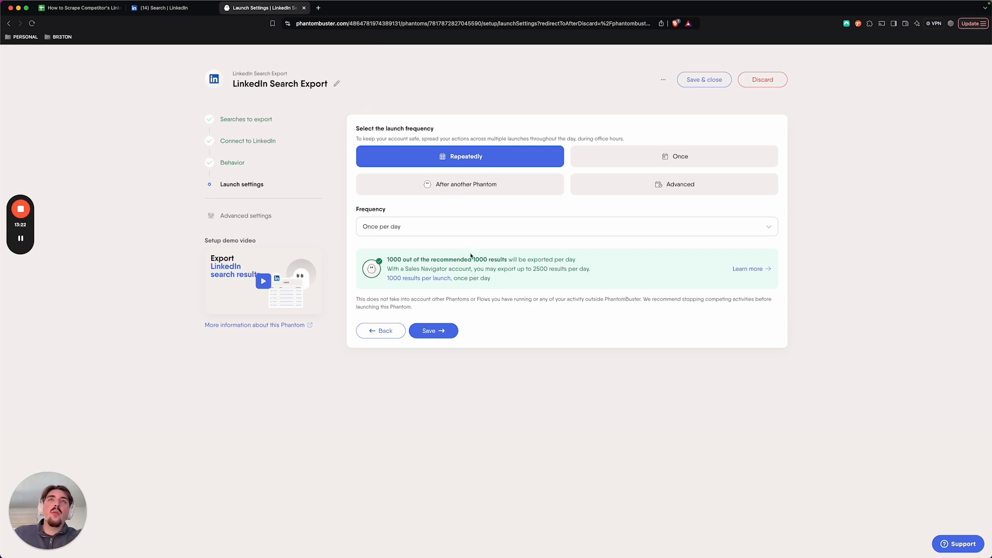
click(406, 223)
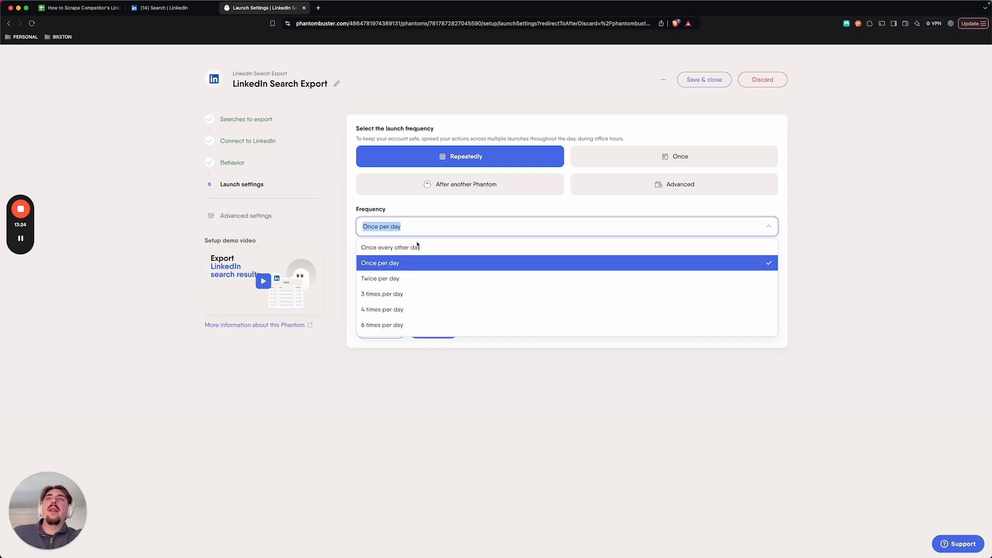
scroll(432, 292, down, 10)
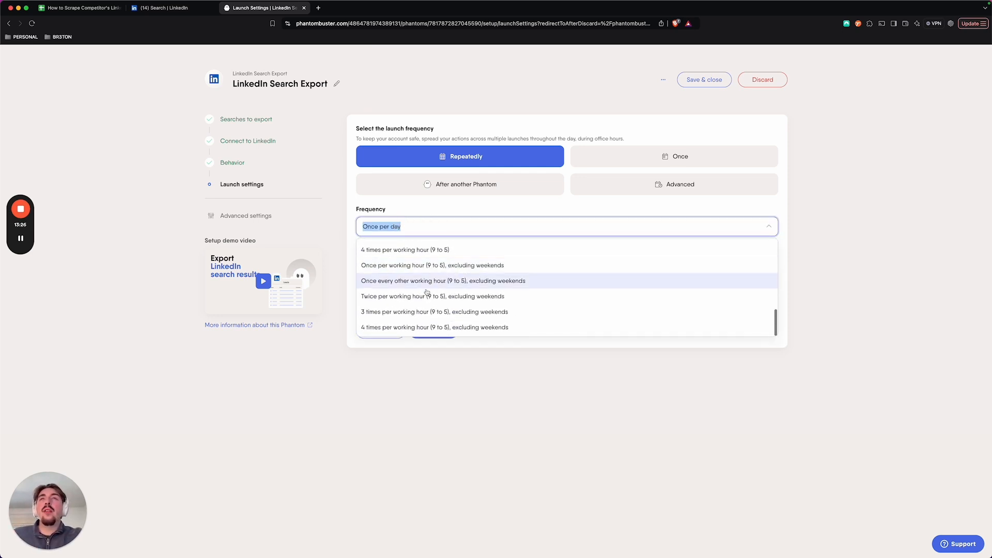
scroll(433, 287, up, 2)
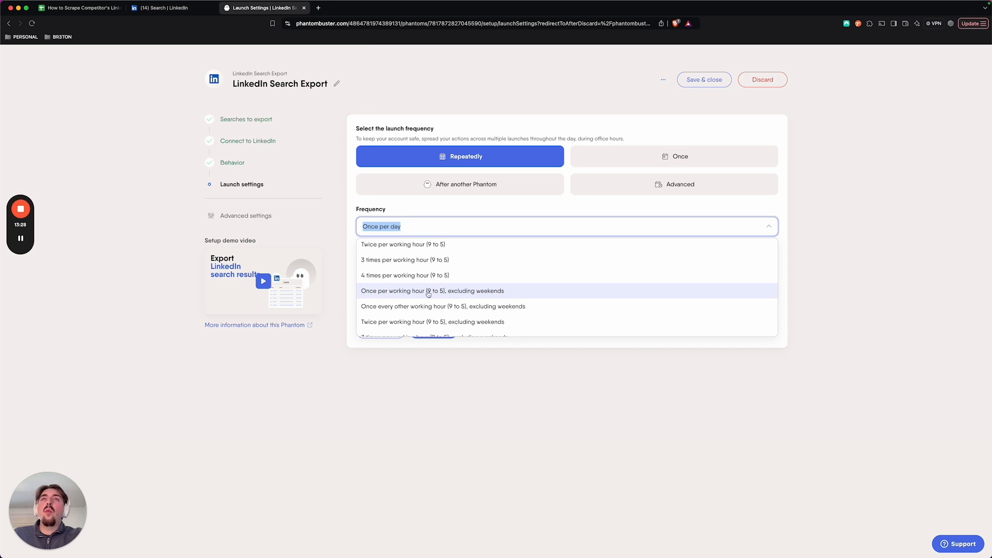
click(475, 212)
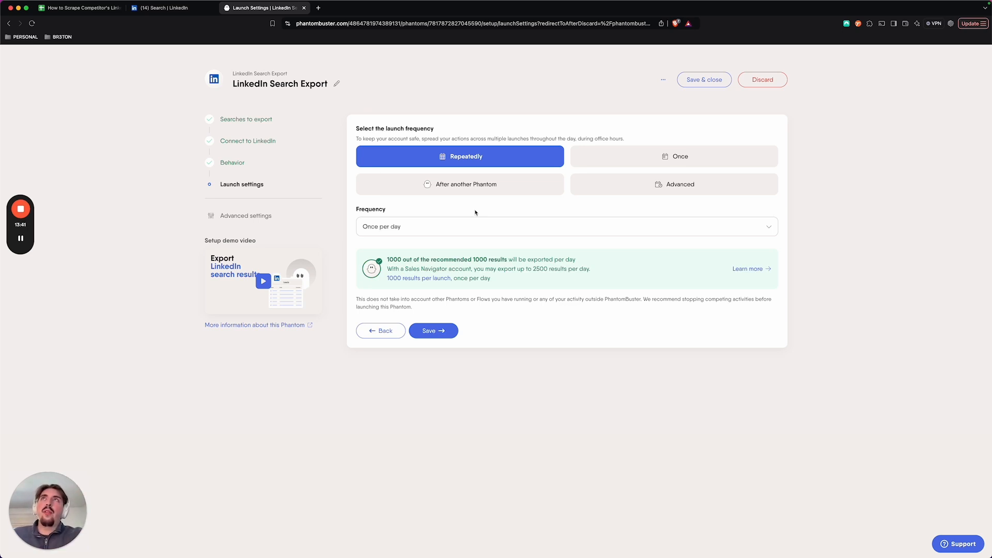
Step: Enable email notifications for successful finishes on both manual and automatic launches, and save the advanced settings
click(260, 214)
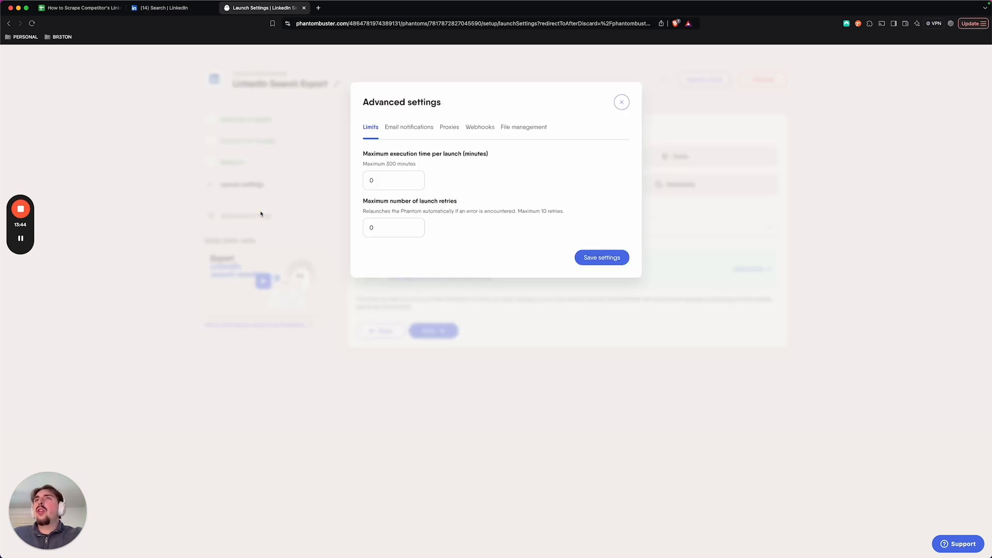
click(416, 128)
click(529, 214)
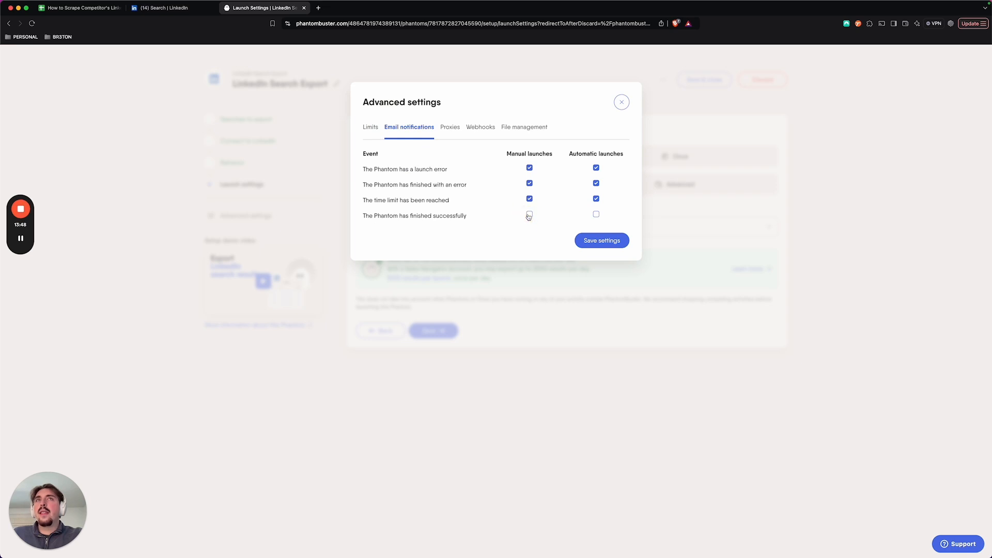
click(596, 214)
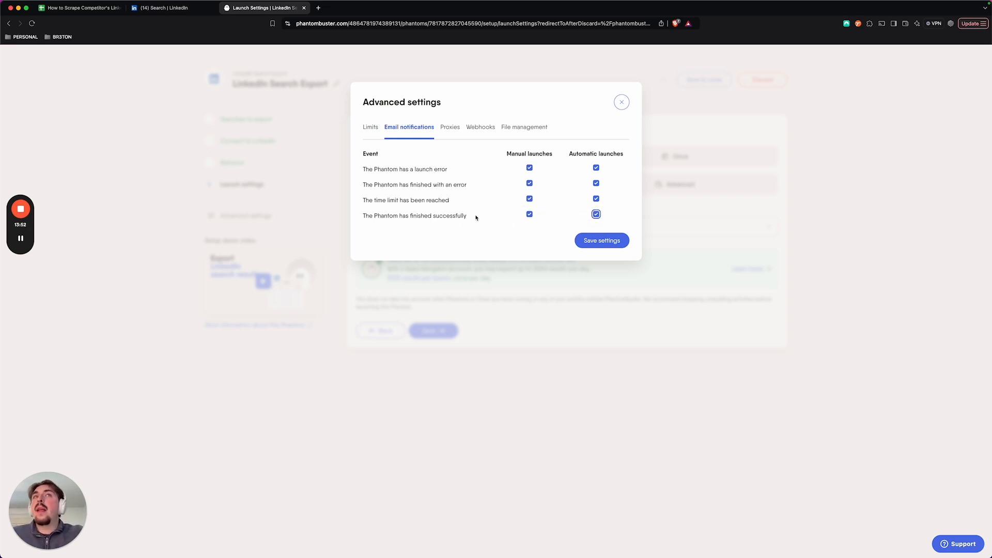
click(582, 244)
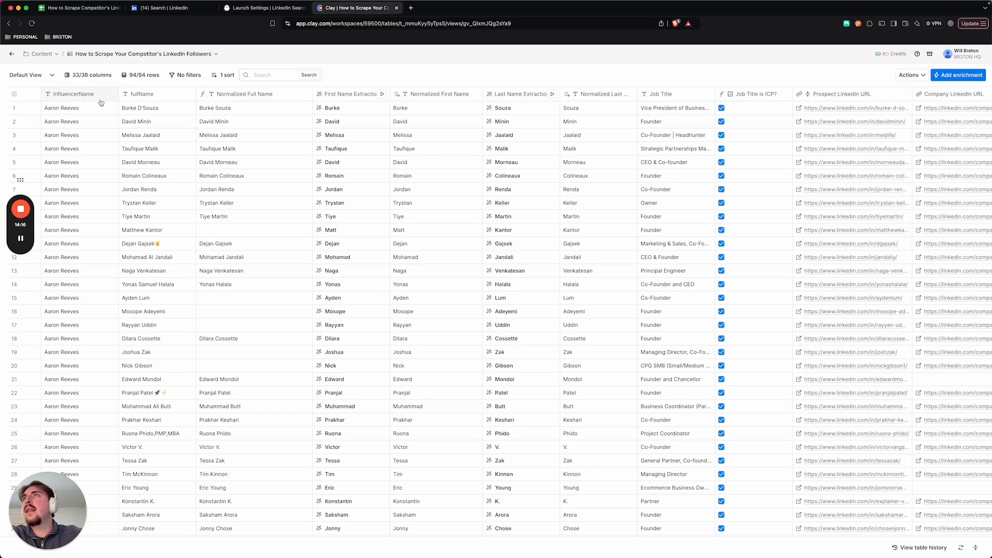
Step: Switch to the Clay table of scraped followers and examine its influencer name, full name and job title columns across the rows
drag(82, 109, 85, 338)
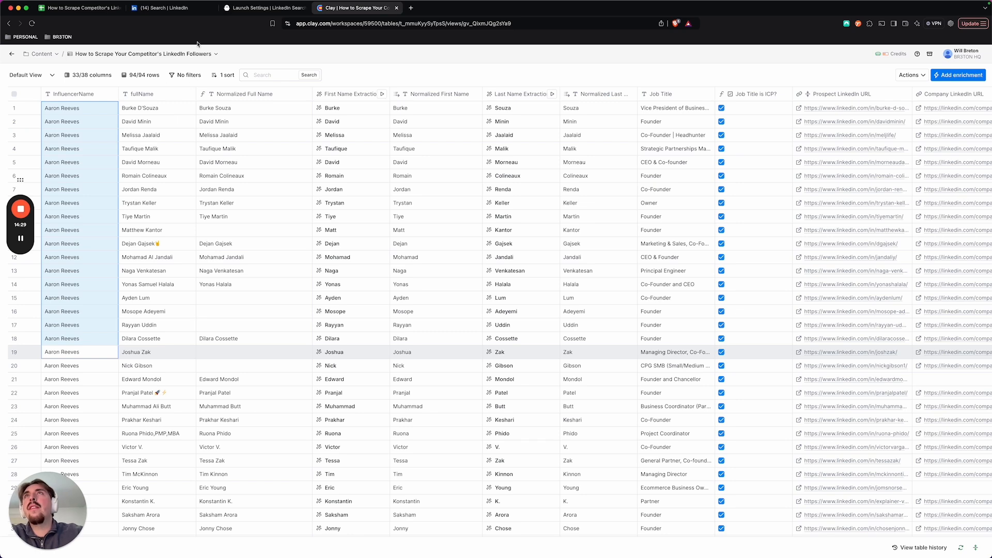
drag(153, 110, 166, 284)
scroll(253, 239, right, 4)
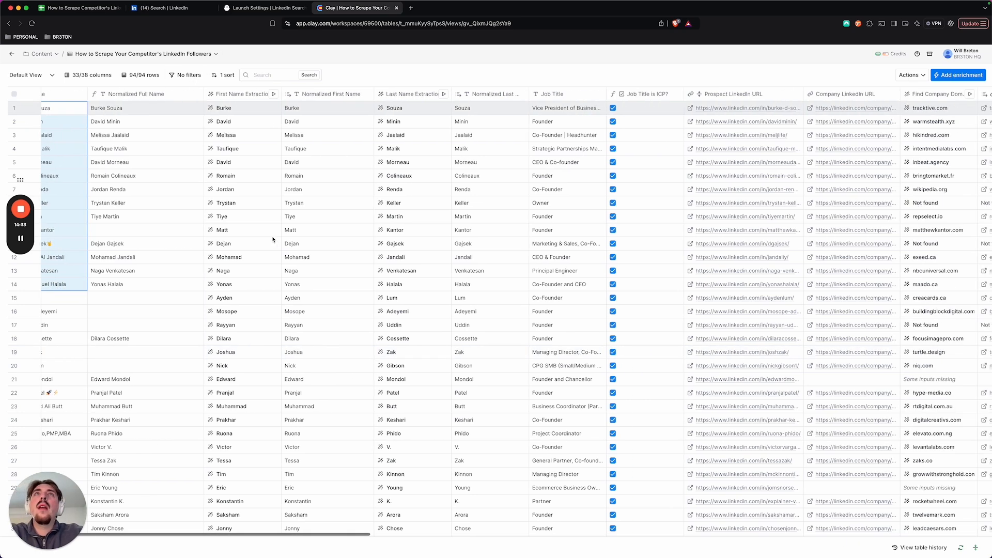
drag(559, 109, 558, 298)
scroll(537, 248, right, 8)
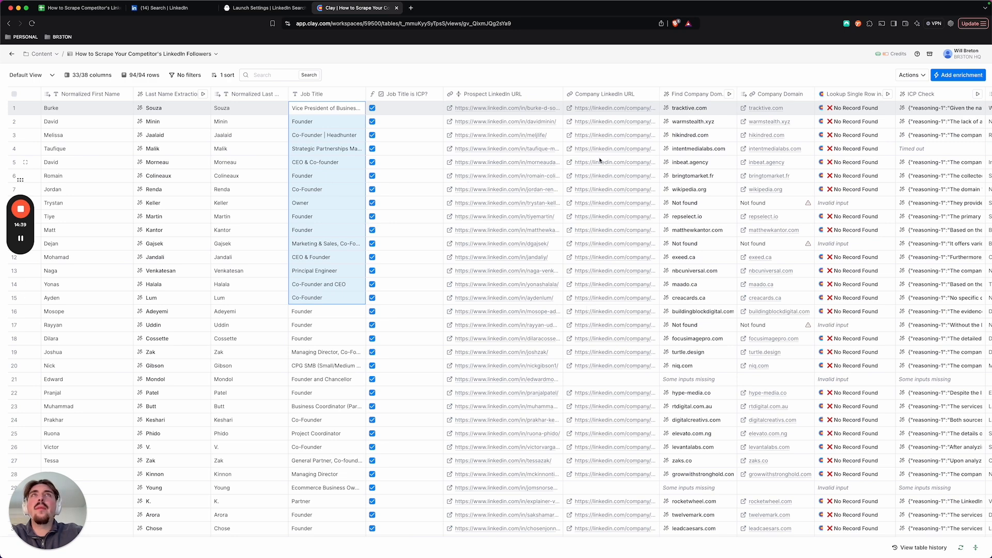
scroll(600, 160, left, 12)
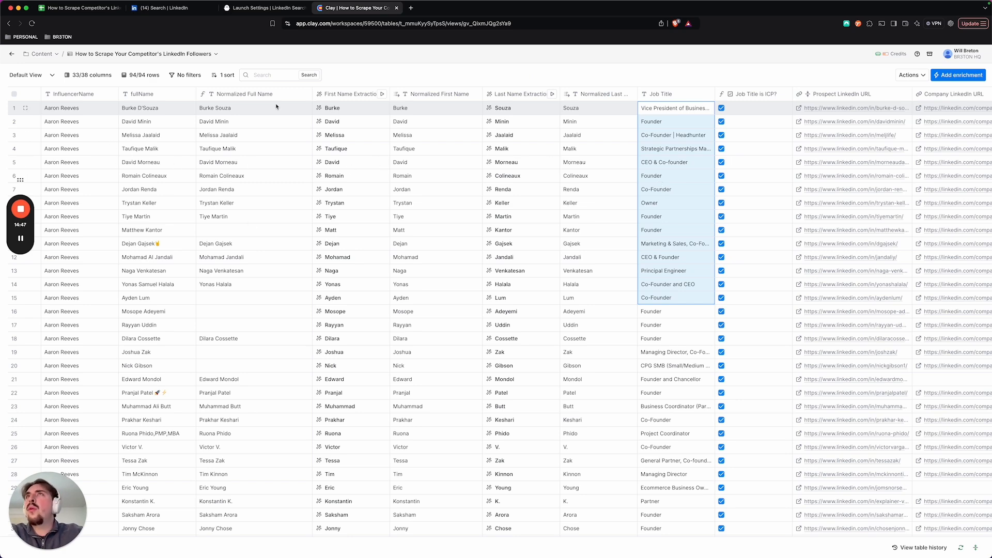
scroll(159, 223, down, 2)
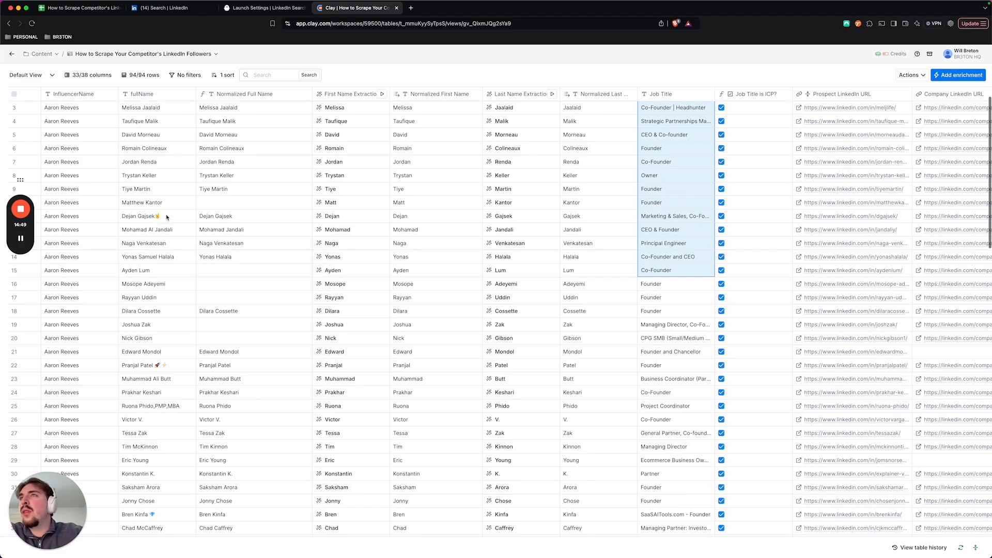
scroll(167, 222, down, 6)
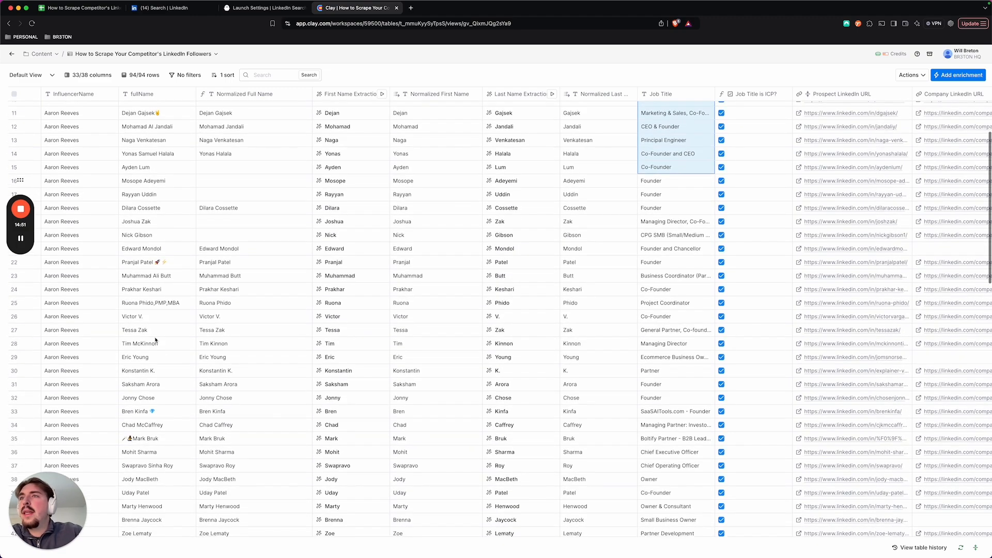
scroll(149, 380, down, 15)
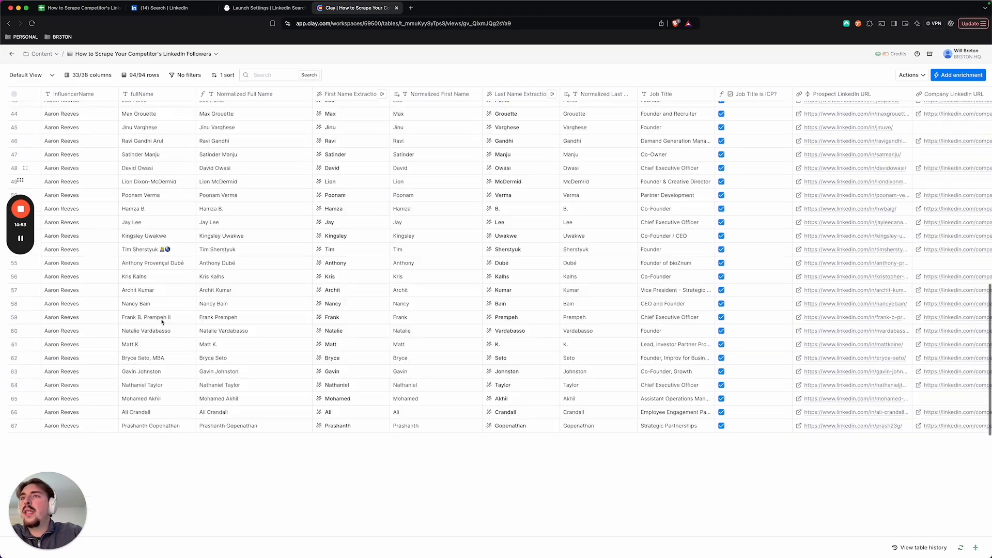
scroll(161, 323, down, 3)
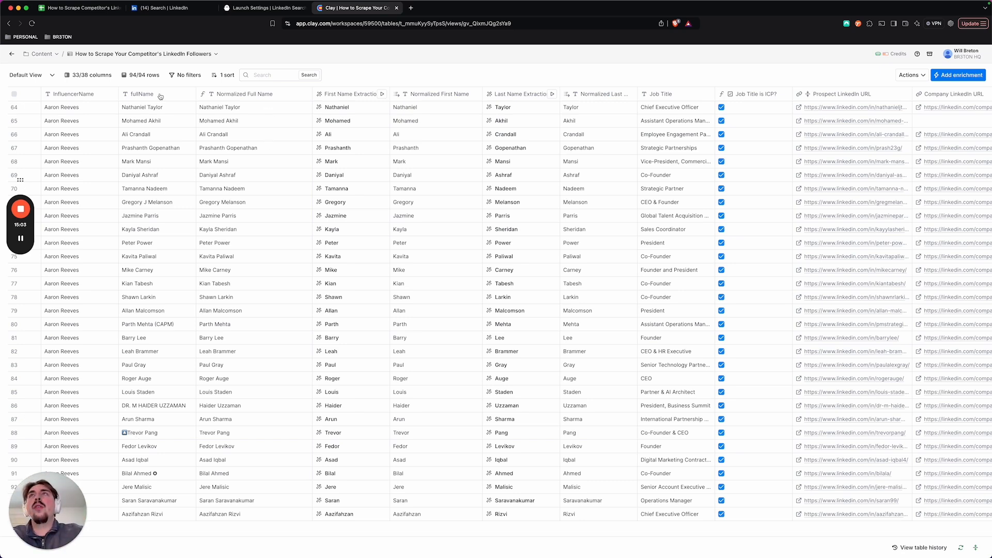
Step: Open the First Name Extraction column's configuration, read its model and prompt, including the special cases for initials, and close it
click(340, 95)
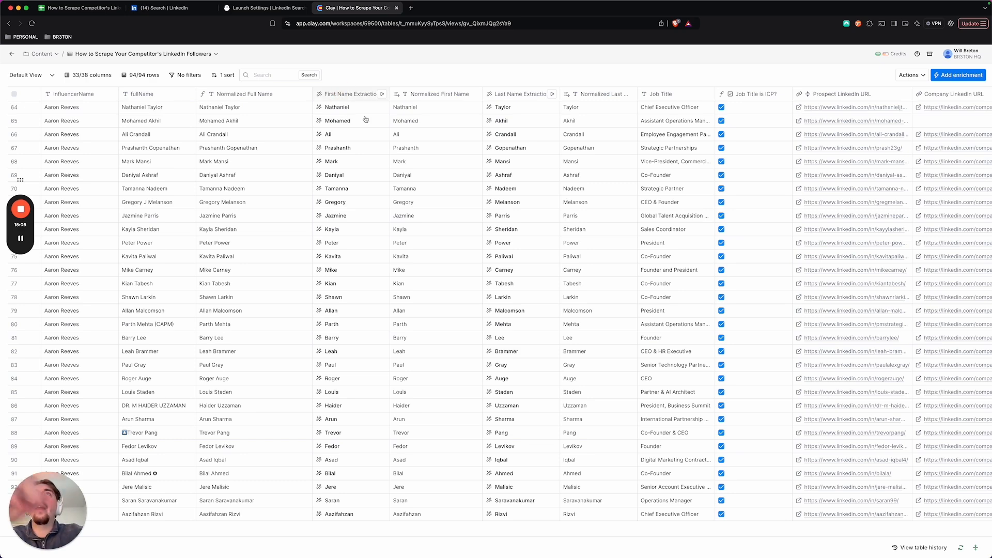
click(353, 126)
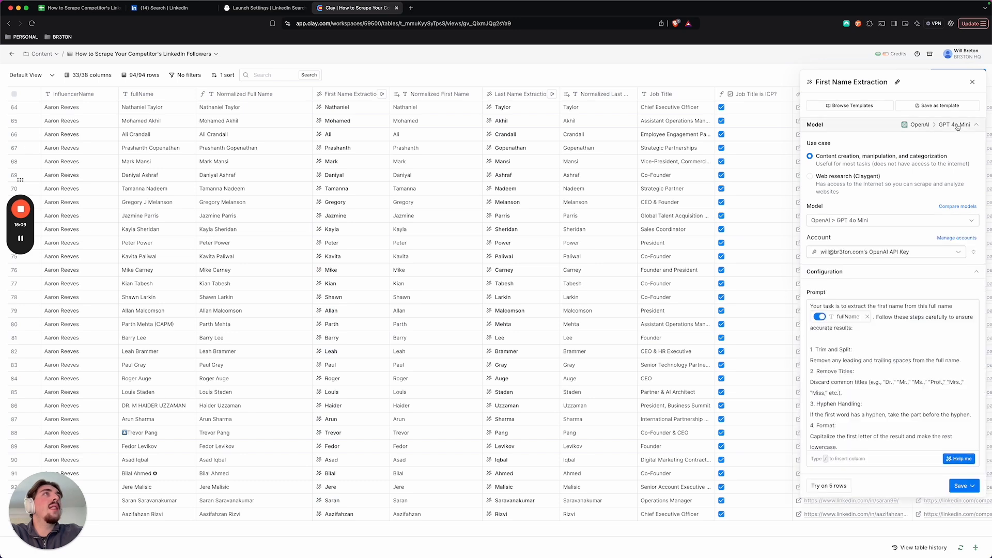
scroll(893, 341, down, 3)
scroll(892, 341, up, 3)
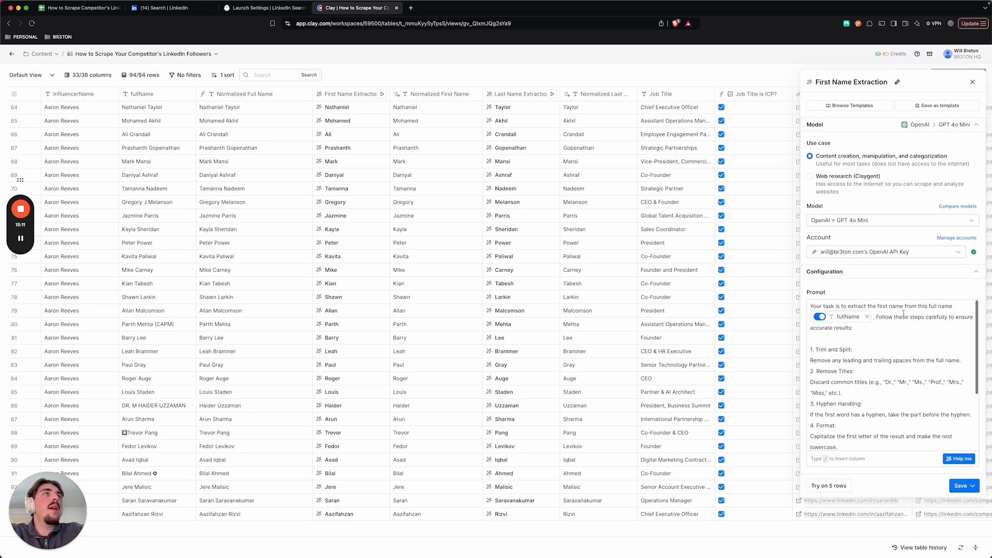
scroll(883, 343, down, 3)
scroll(879, 345, down, 4)
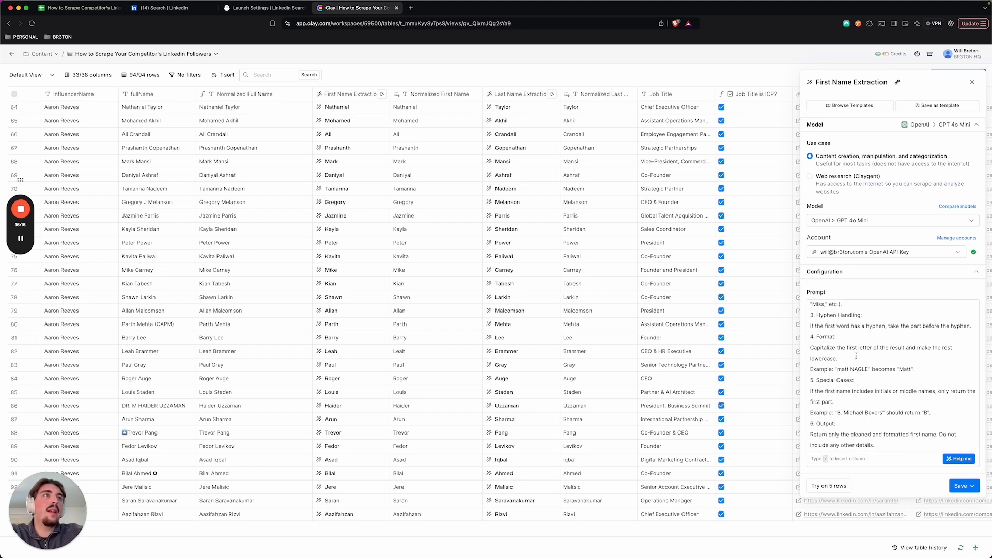
scroll(869, 367, down, 1)
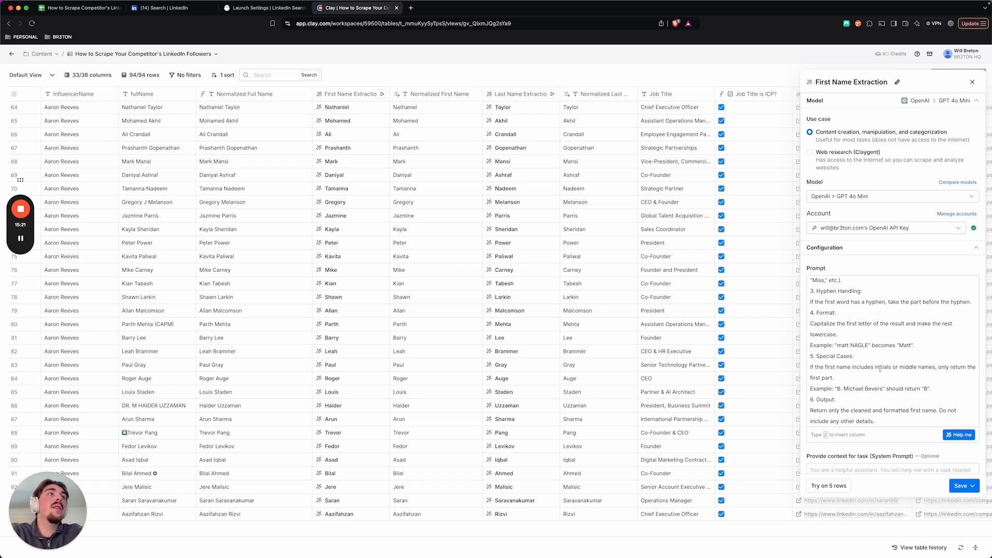
drag(876, 367, 908, 368)
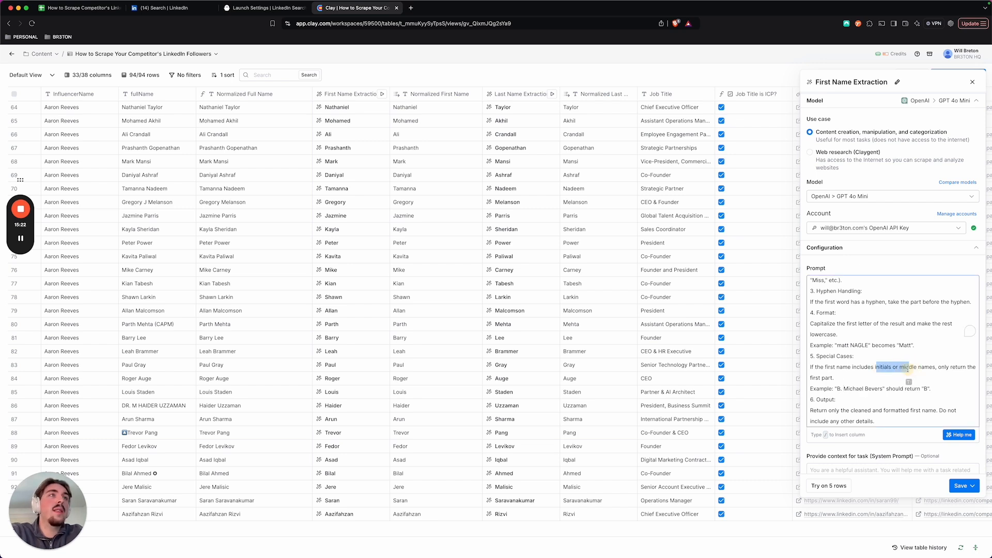
click(881, 387)
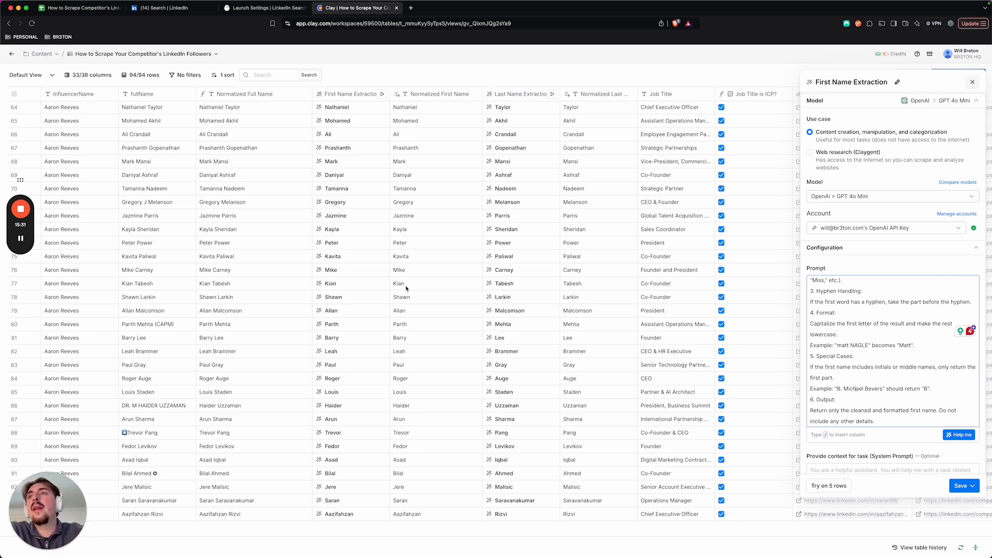
click(971, 84)
Step: Open the Job Title is ICP? column's configuration, read through the qualifying job titles in its formula, and close it
scroll(360, 494, up, 10)
scroll(381, 140, up, 15)
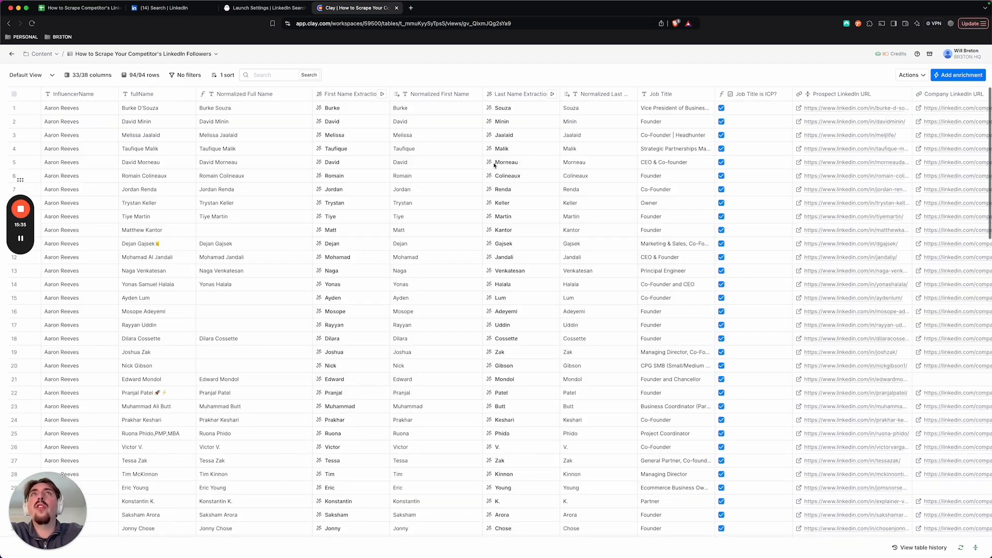
scroll(517, 235, right, 3)
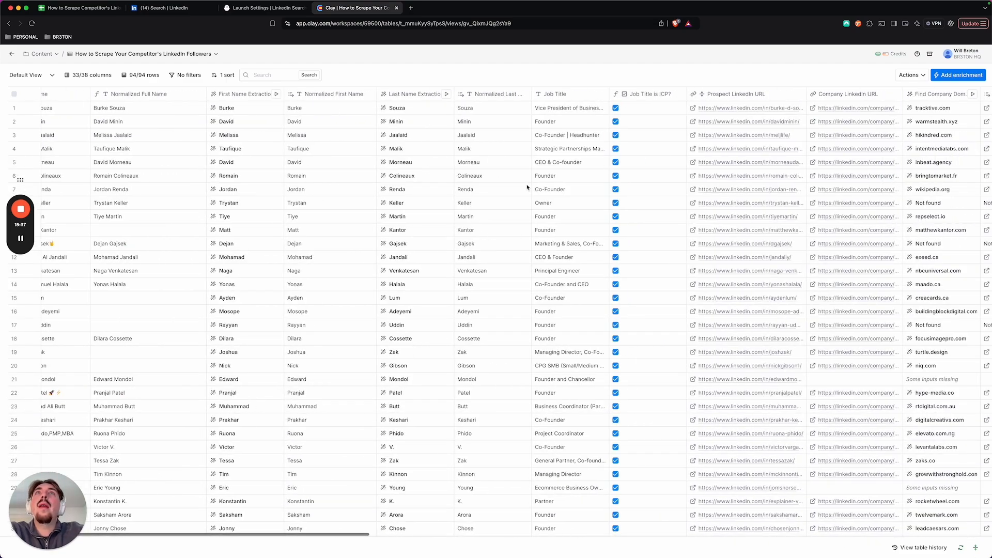
scroll(529, 190, right, 2)
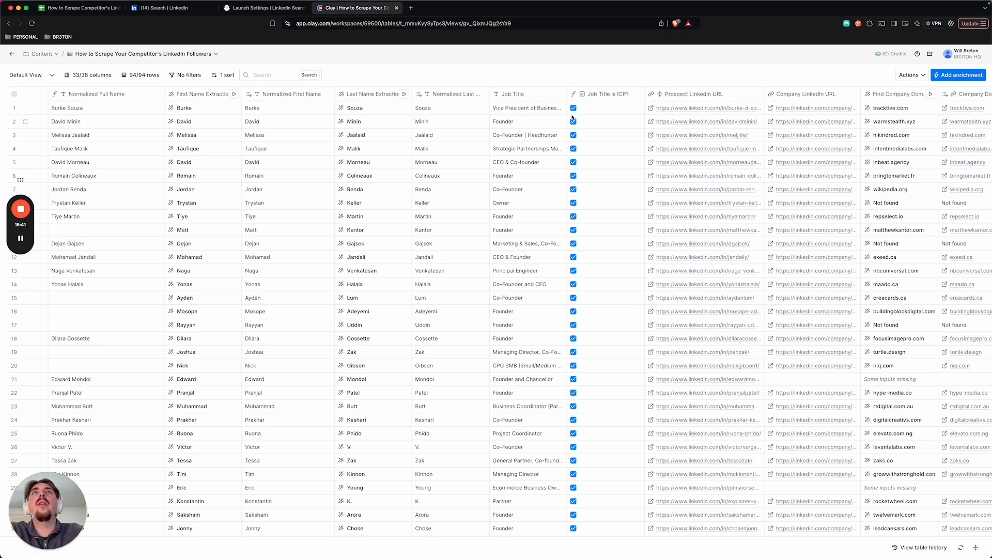
click(620, 95)
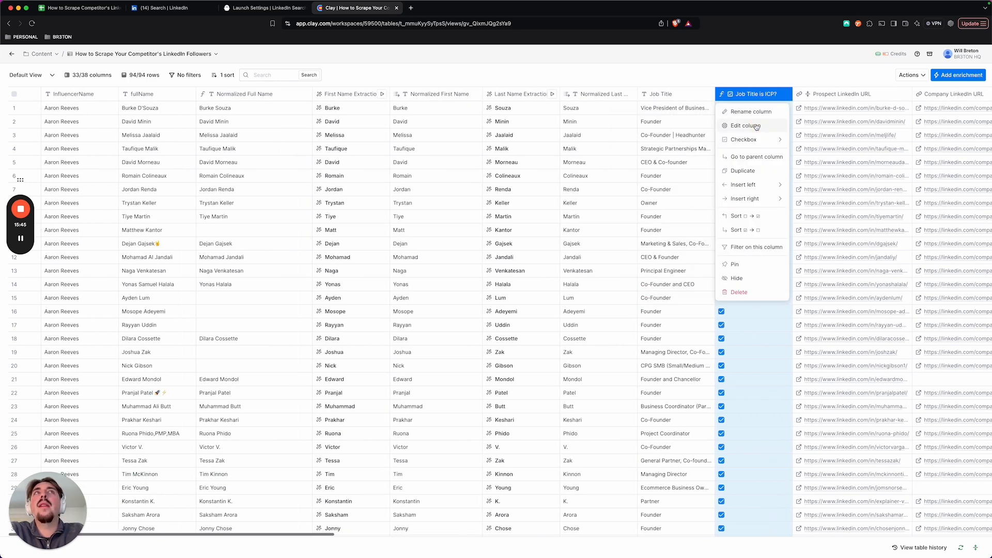
click(755, 125)
scroll(856, 143, down, 2)
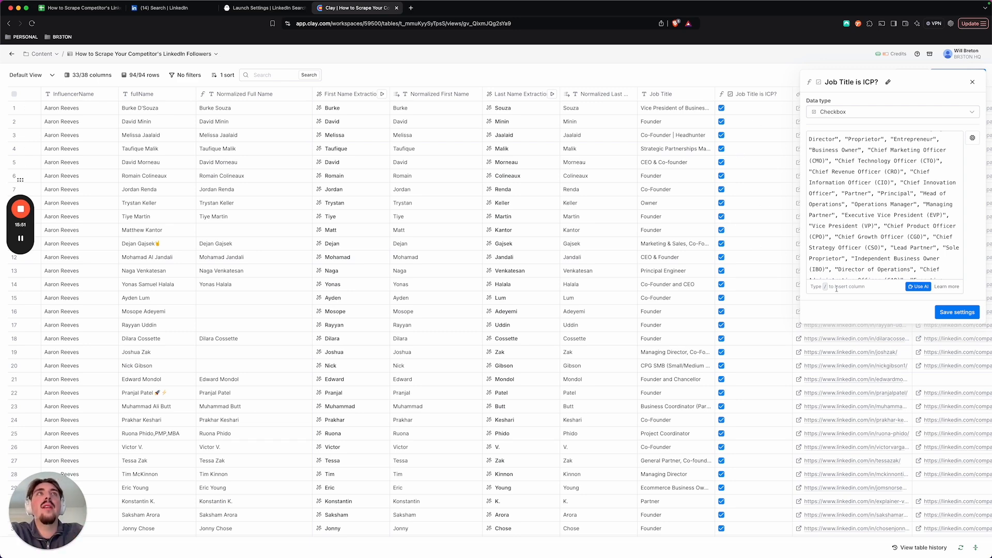
scroll(890, 228, down, 4)
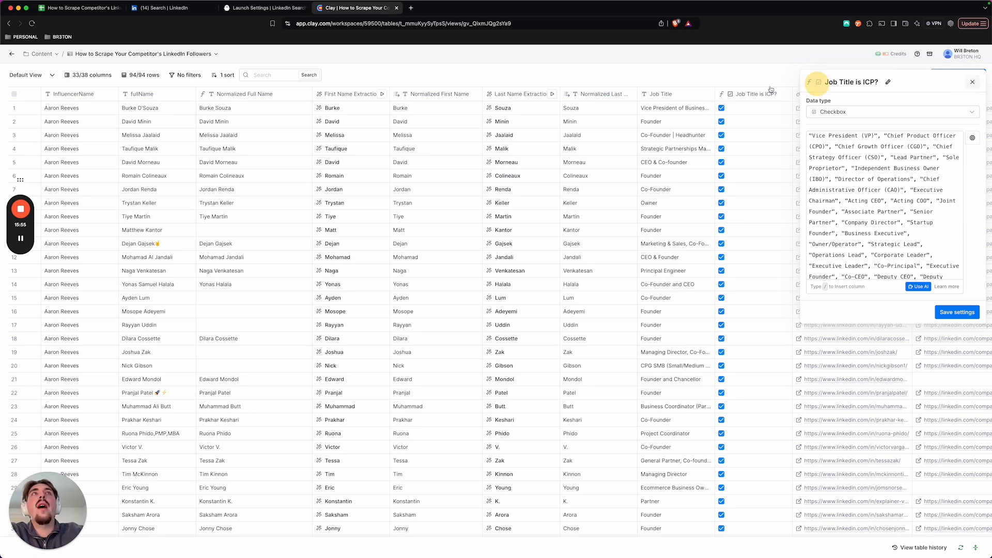
click(977, 84)
Step: Open the Find Company Domain column's configuration, read its model and prompt, including the 'Not found' fallback, and close it
scroll(715, 198, right, 3)
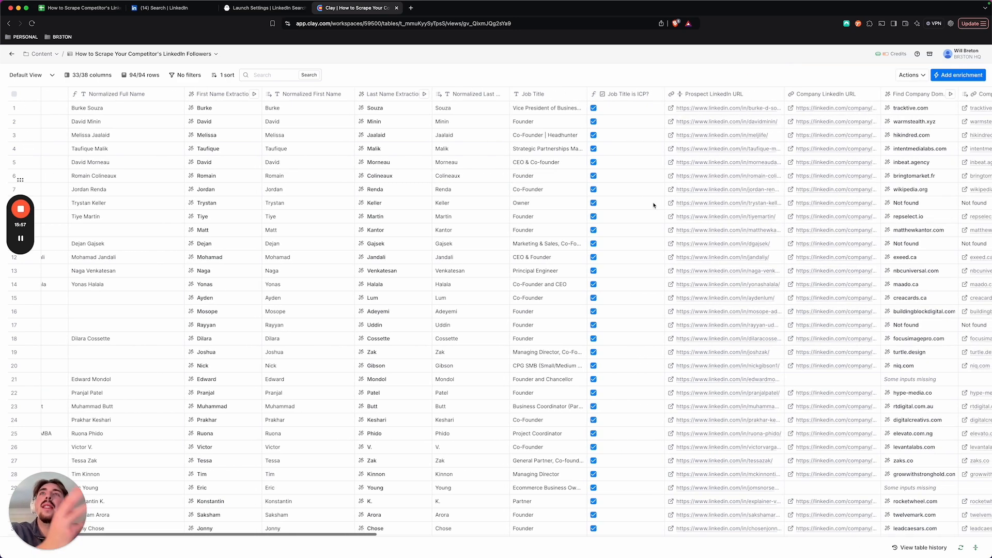
scroll(628, 205, right, 2)
scroll(631, 212, right, 3)
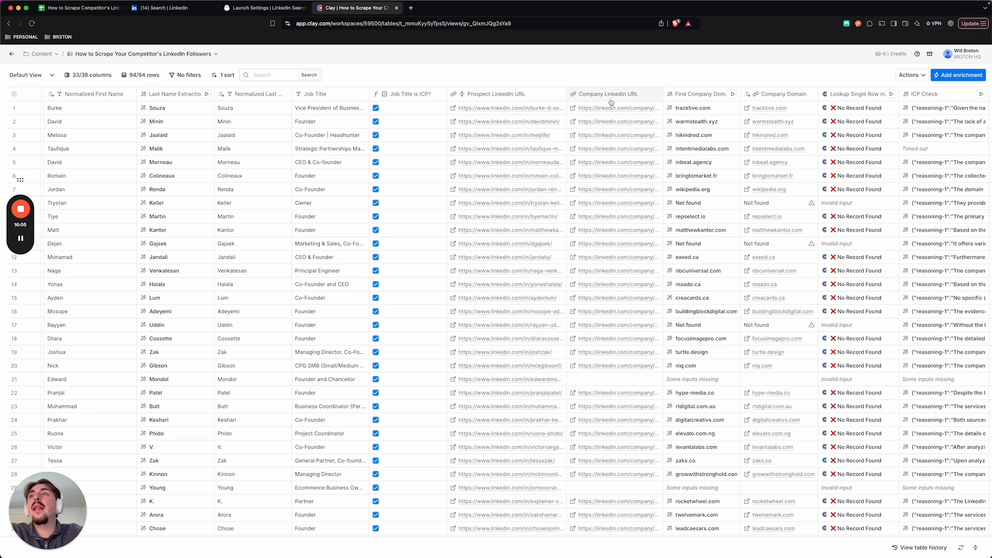
scroll(611, 101, right, 2)
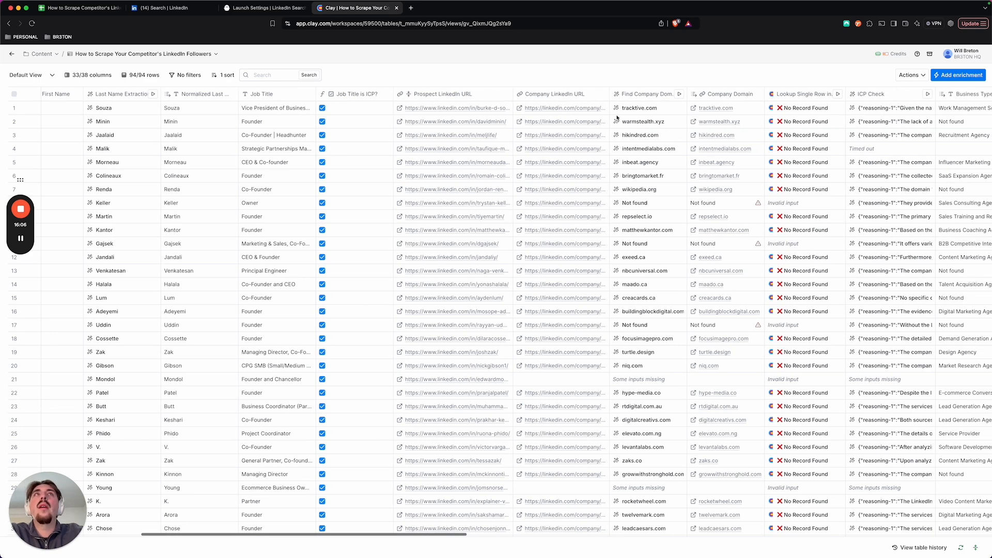
click(650, 95)
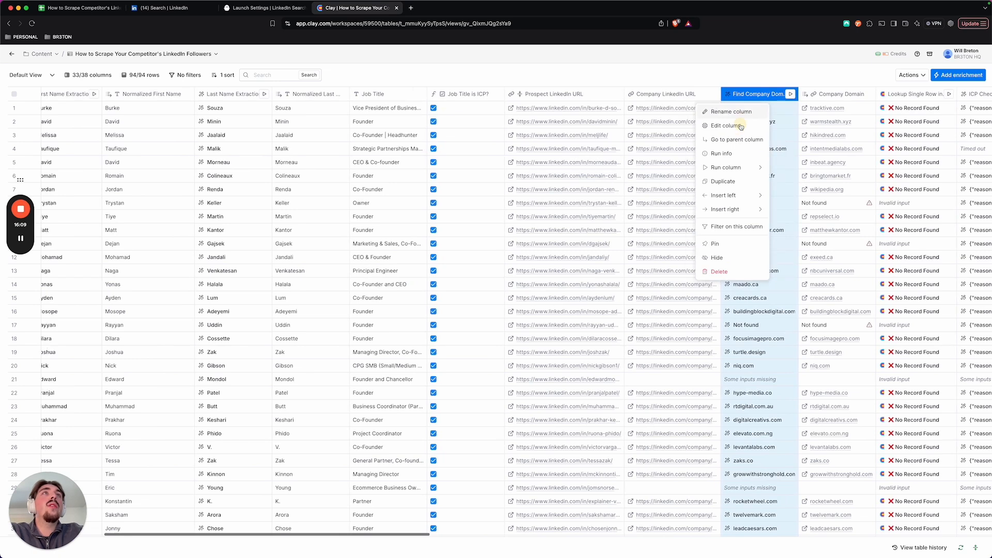
click(745, 127)
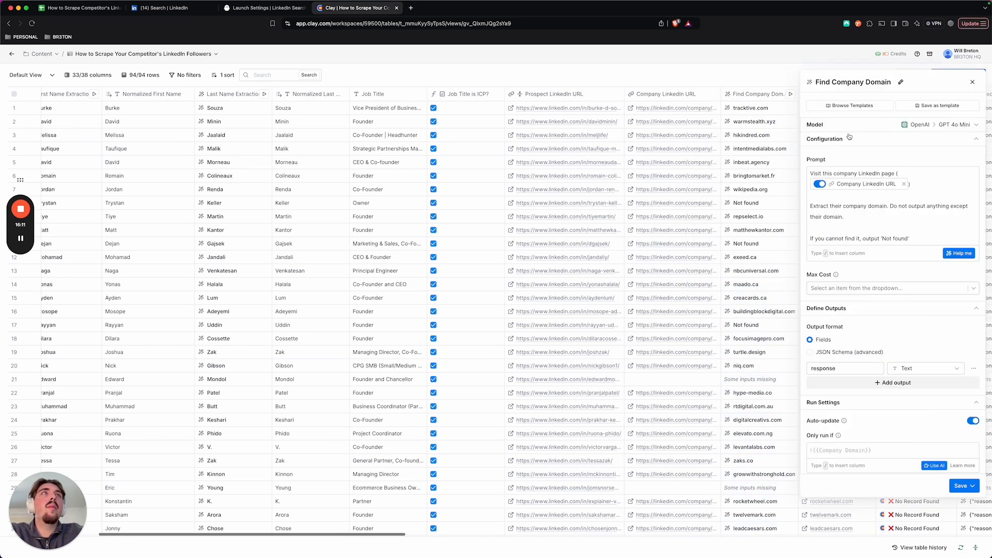
scroll(853, 145, down, 1)
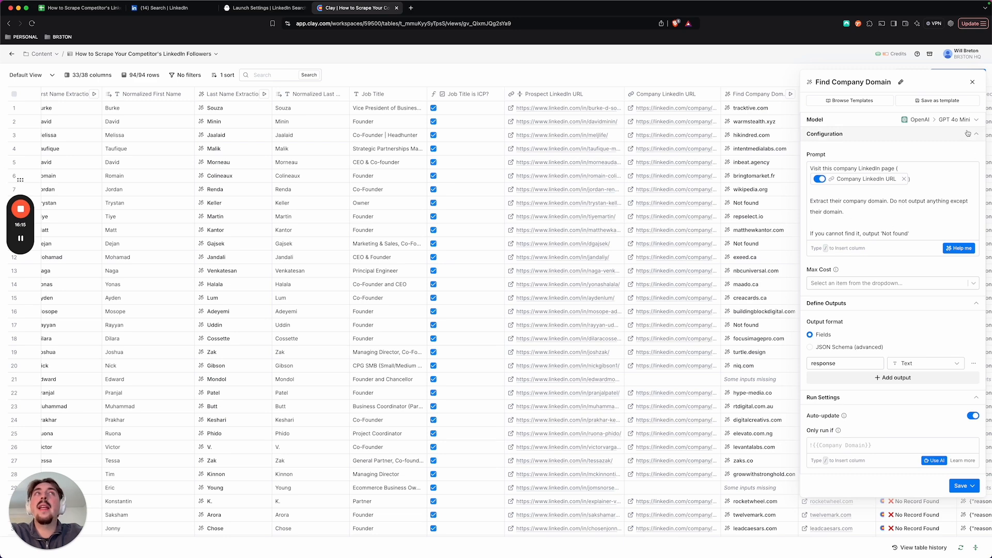
drag(878, 234, 906, 234)
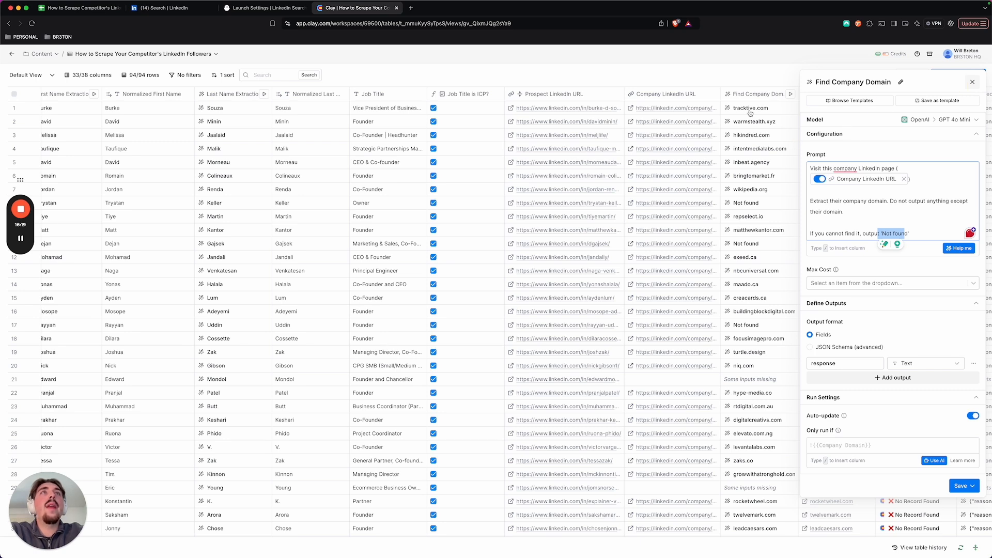
click(723, 115)
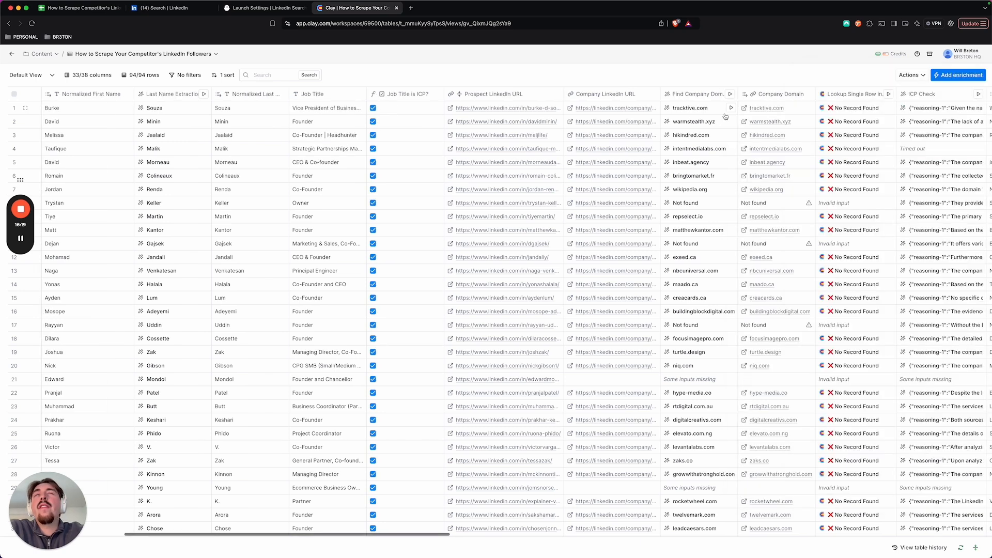
Step: Open the cell details of the Find Company Domain result in row 14, read its reasoning and cost, and close them
scroll(681, 222, down, 3)
click(686, 207)
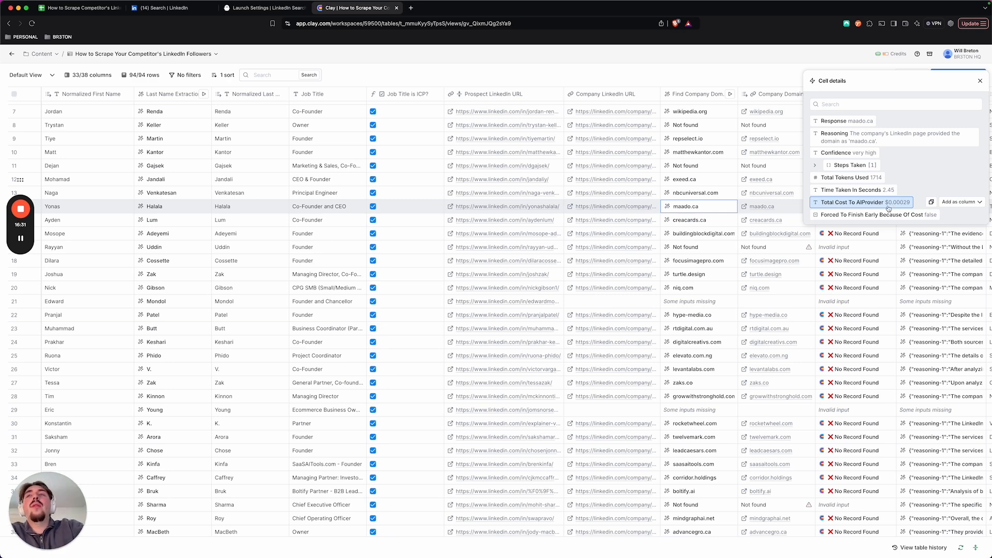
click(980, 83)
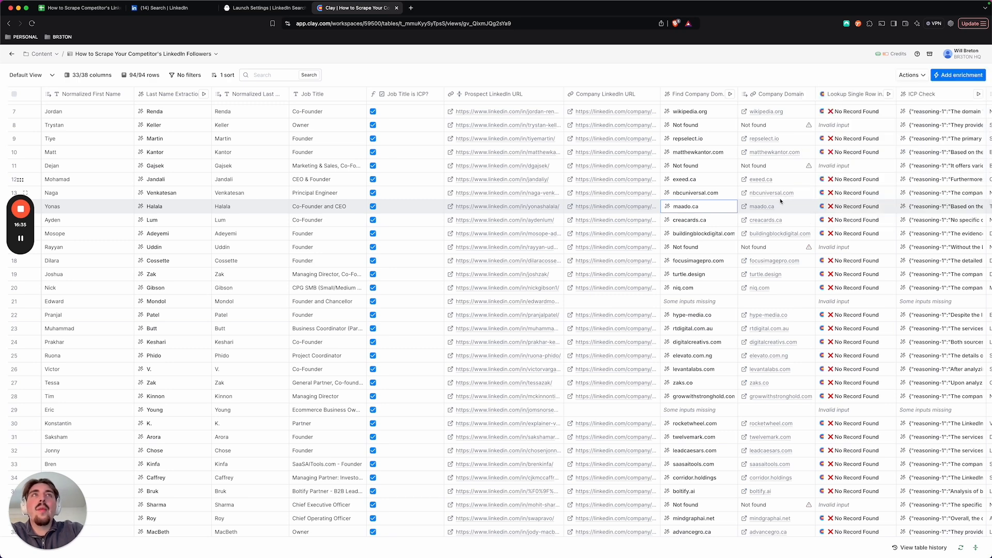
Step: Examine the Lookup Single Row column's results against the Company Domain column across the rows
scroll(739, 198, right, 5)
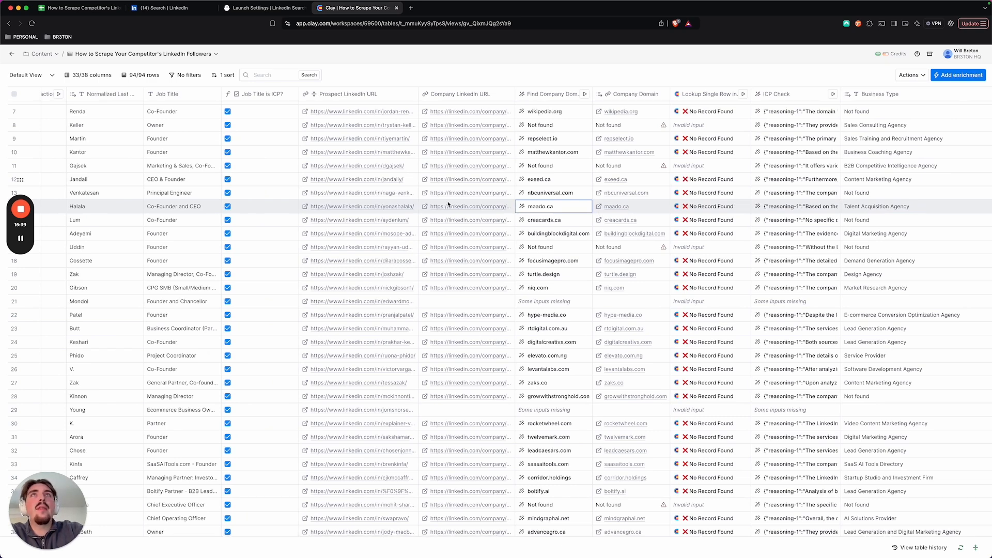
scroll(589, 227, right, 3)
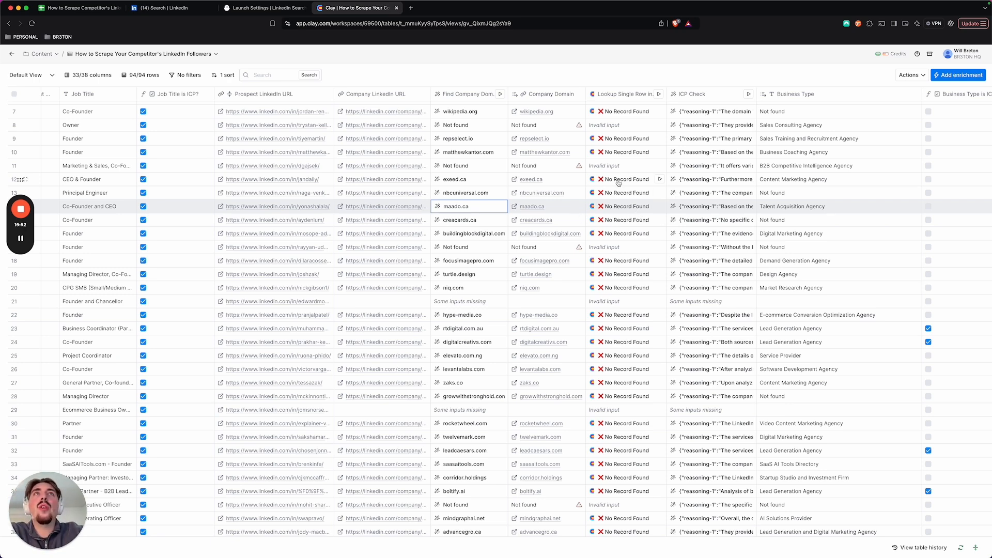
drag(618, 181, 618, 232)
scroll(621, 223, up, 3)
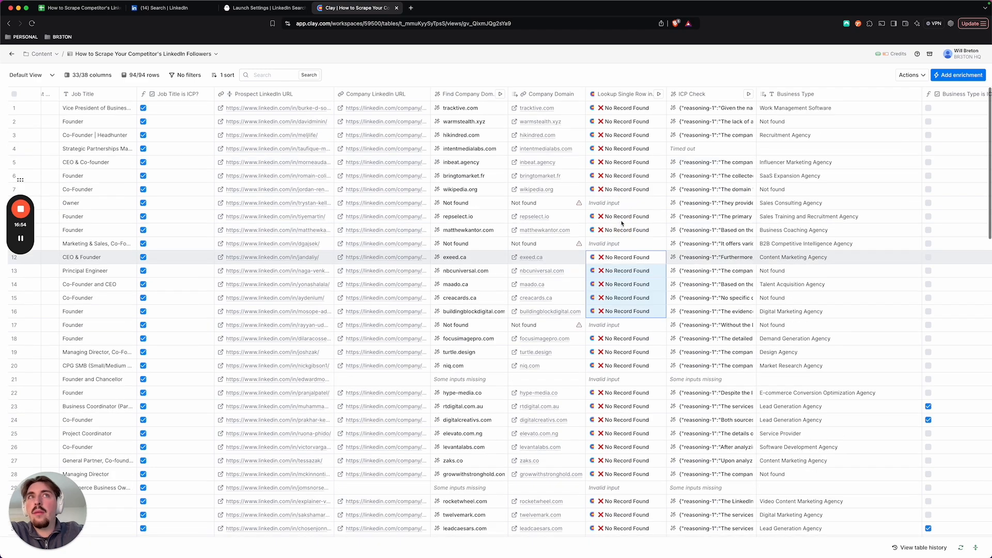
scroll(622, 223, down, 3)
scroll(626, 207, up, 3)
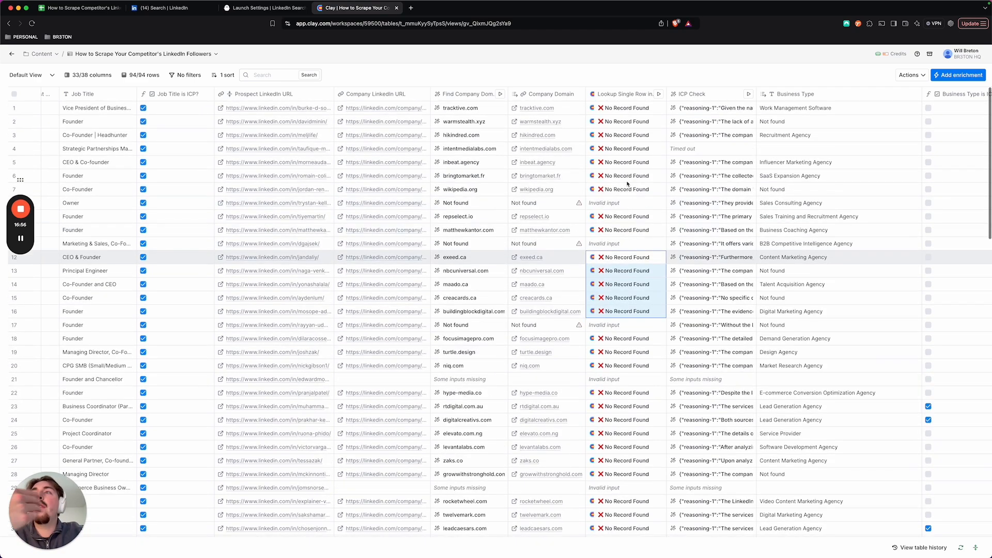
Step: Examine the ICP Check and Business Type columns across the rows, comparing the lead generation agencies with the Business Type is ICP? checkboxes
scroll(644, 182, right, 2)
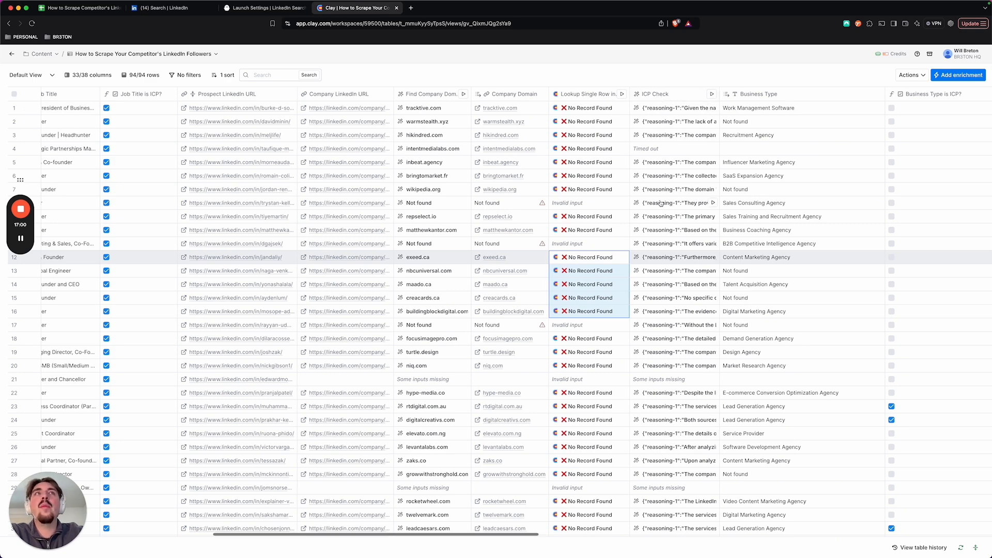
scroll(661, 203, right, 2)
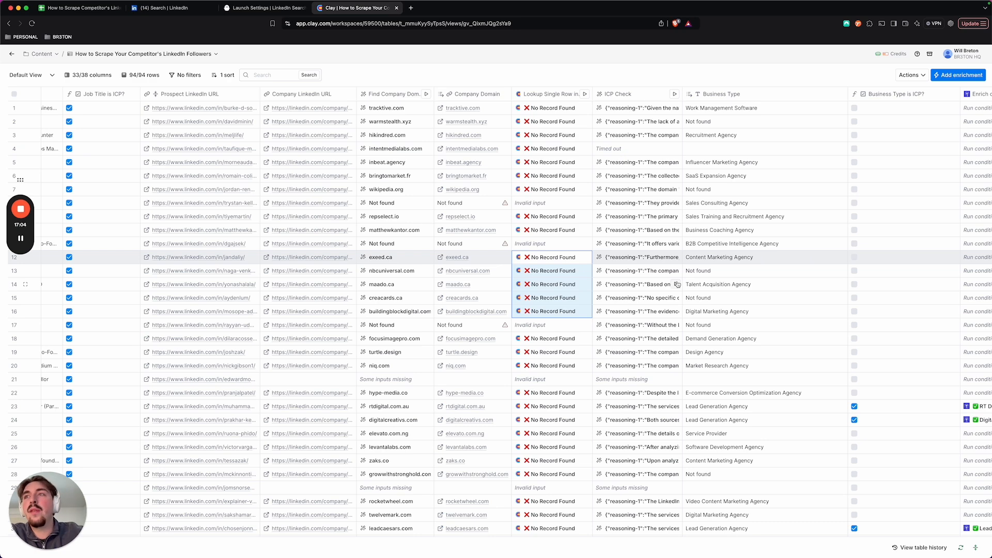
scroll(704, 406, down, 1)
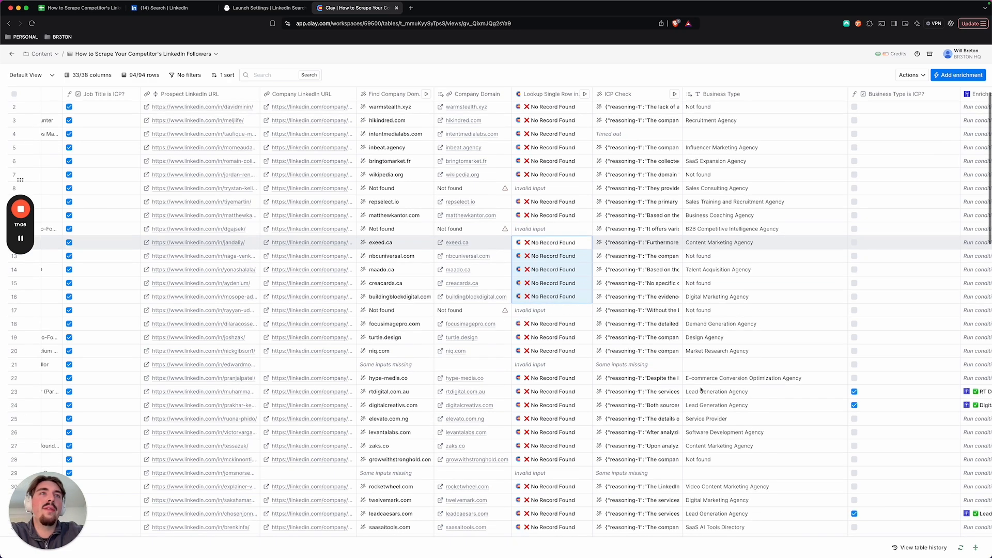
drag(704, 399, 705, 406)
scroll(707, 406, down, 3)
scroll(708, 406, down, 2)
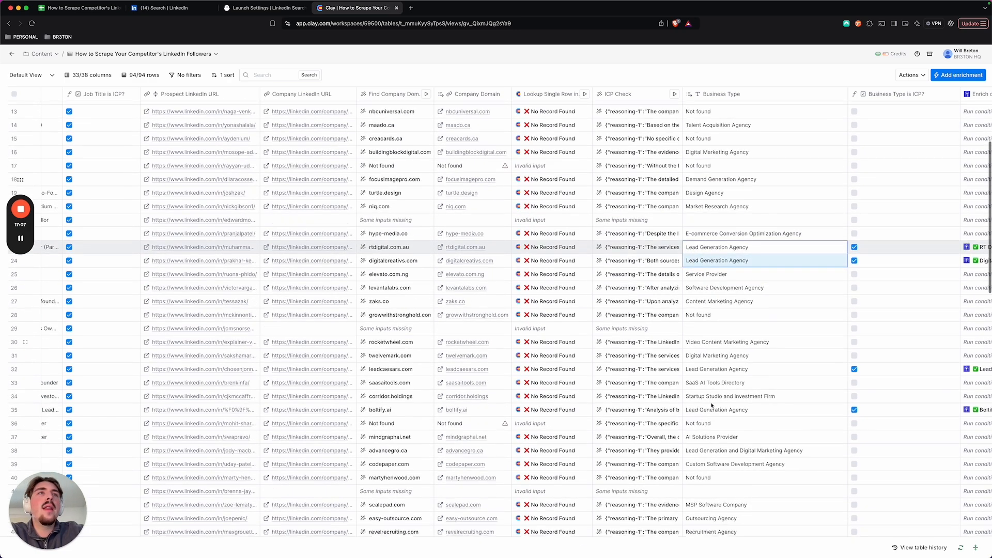
scroll(710, 402, down, 3)
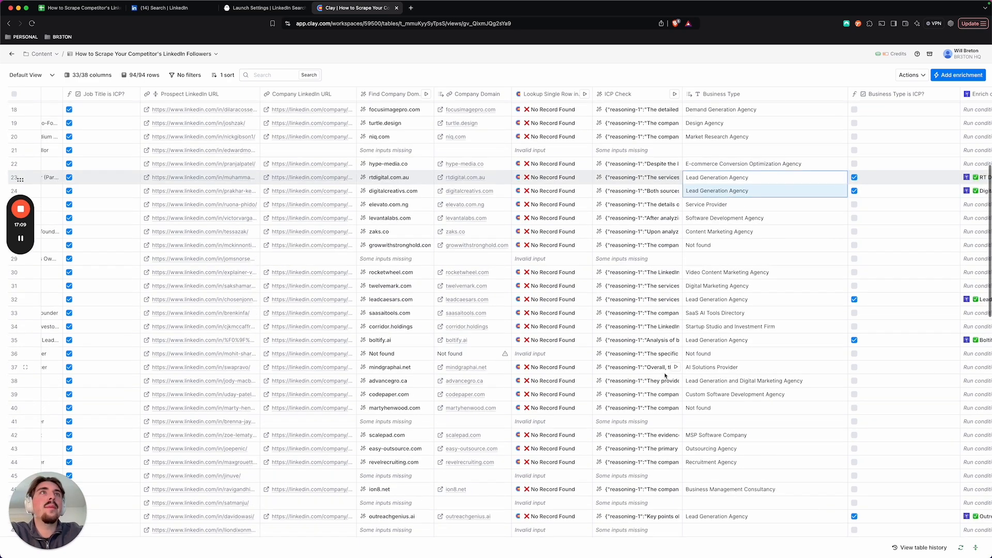
scroll(708, 368, up, 3)
scroll(704, 360, up, 3)
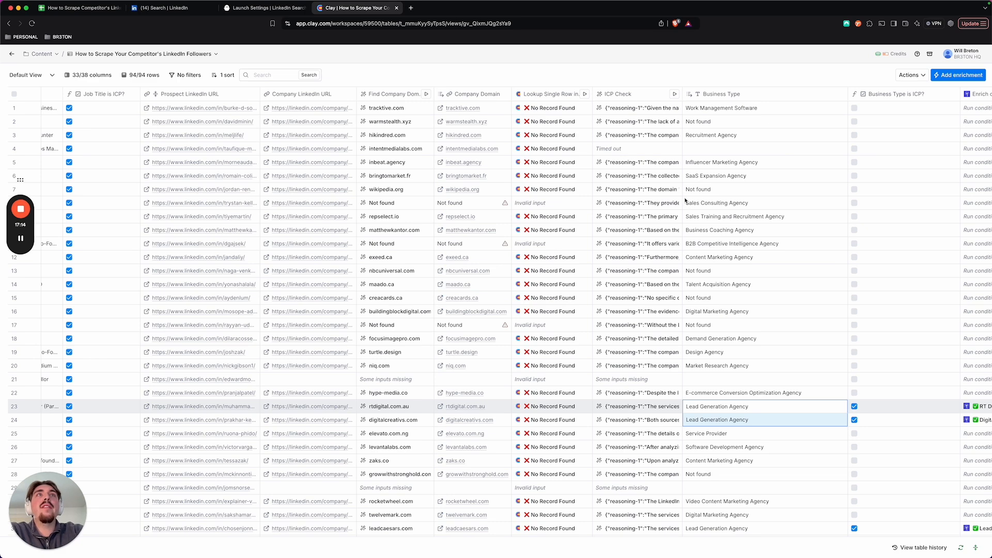
Step: Open the ICP Check cell details in row 5, read the reasoning, business type and AI provider cost, and close them
click(635, 170)
scroll(666, 166, right, 2)
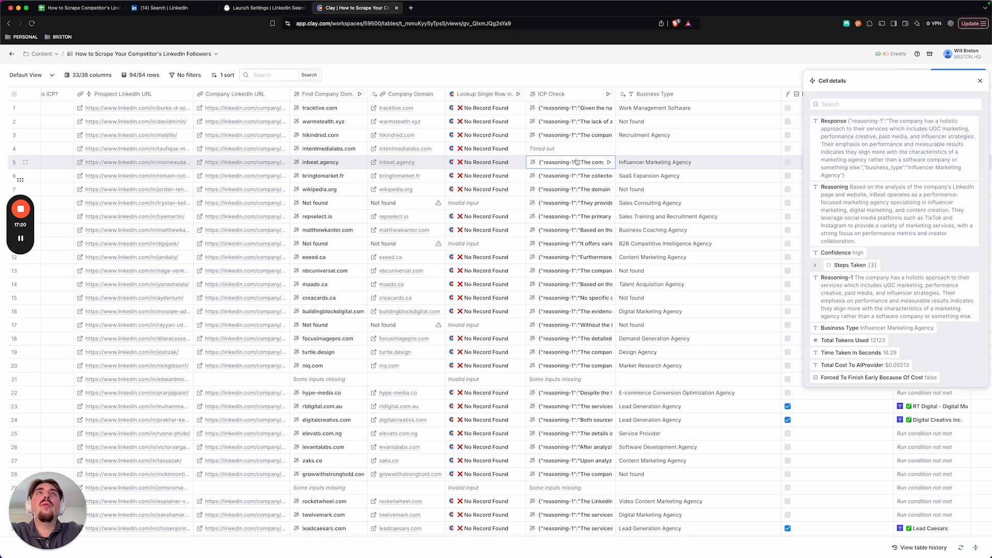
mouse_move(905, 322)
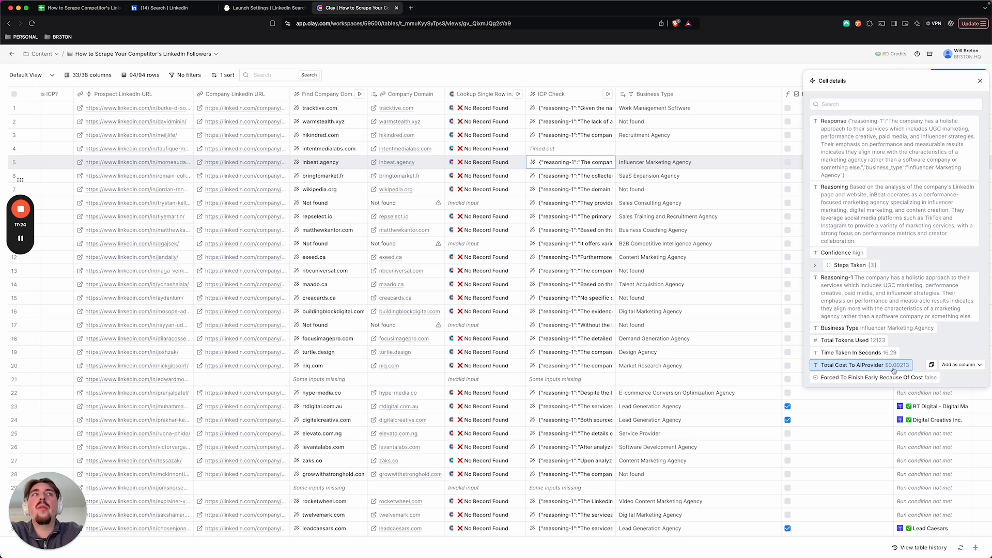
key(Escape)
Step: Tick the Business Type is ICP? checkbox for the B2B Competitive Intelligence Agency in row 11
scroll(770, 291, down, 5)
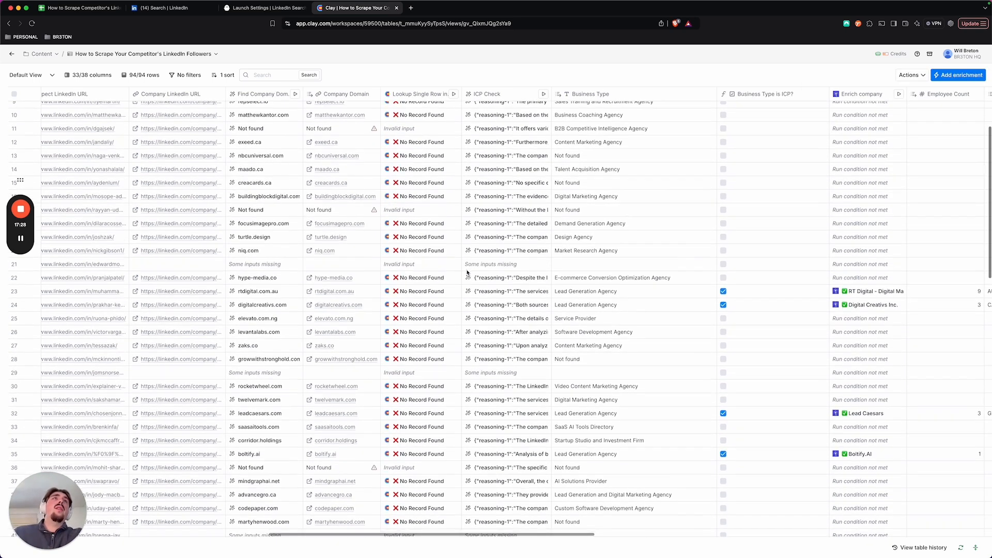
click(767, 96)
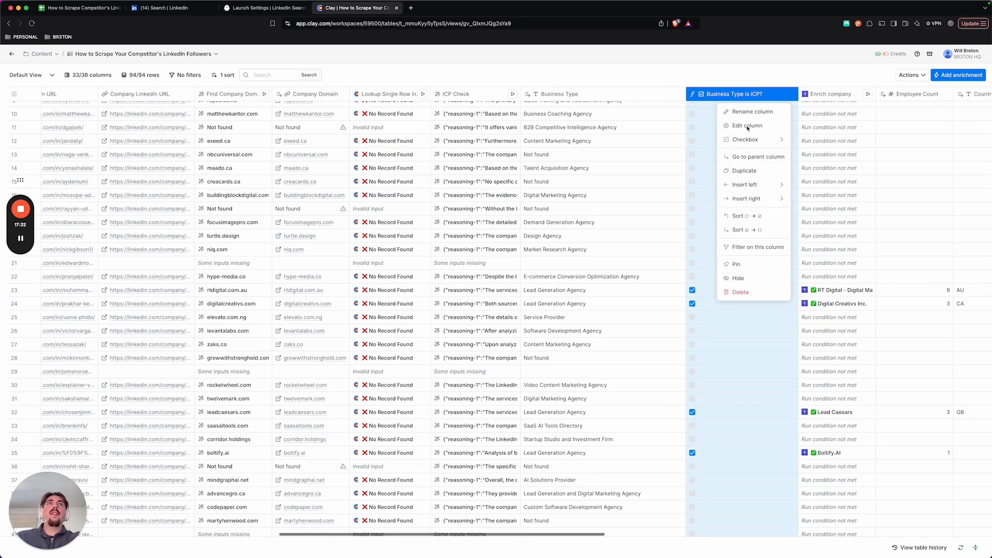
key(Escape)
click(734, 127)
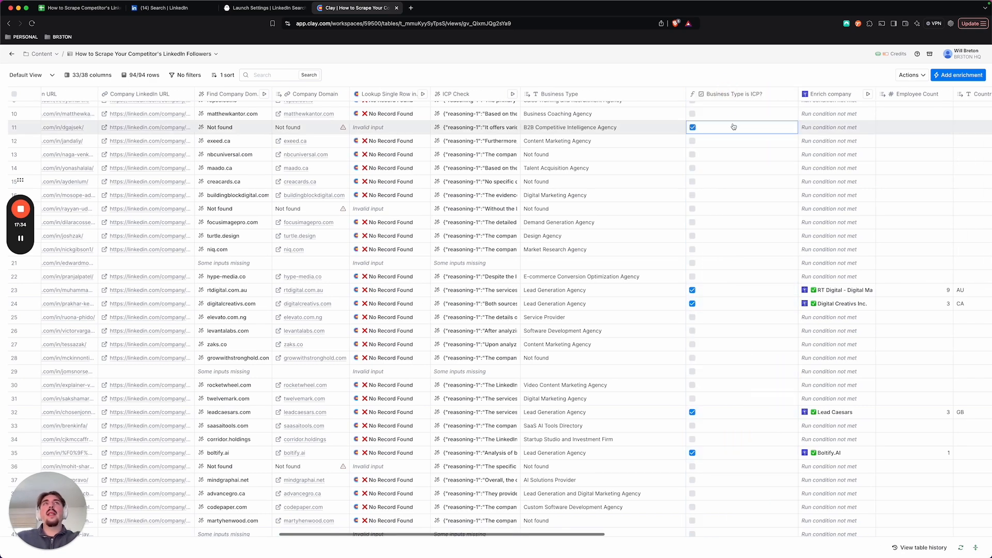
Step: Open the Business Type is ICP? column's configuration, read the agency types listed in its formula, and close it
click(731, 96)
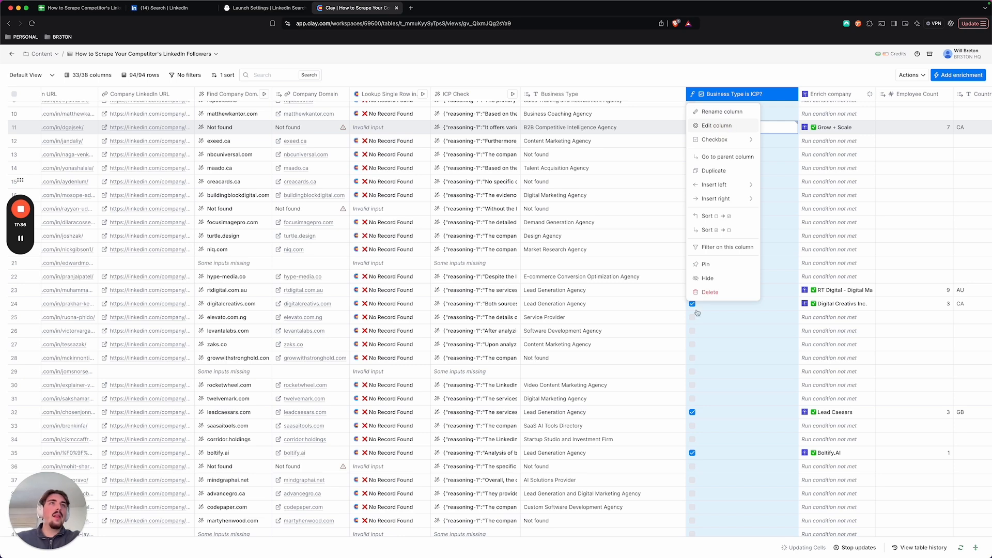
click(717, 126)
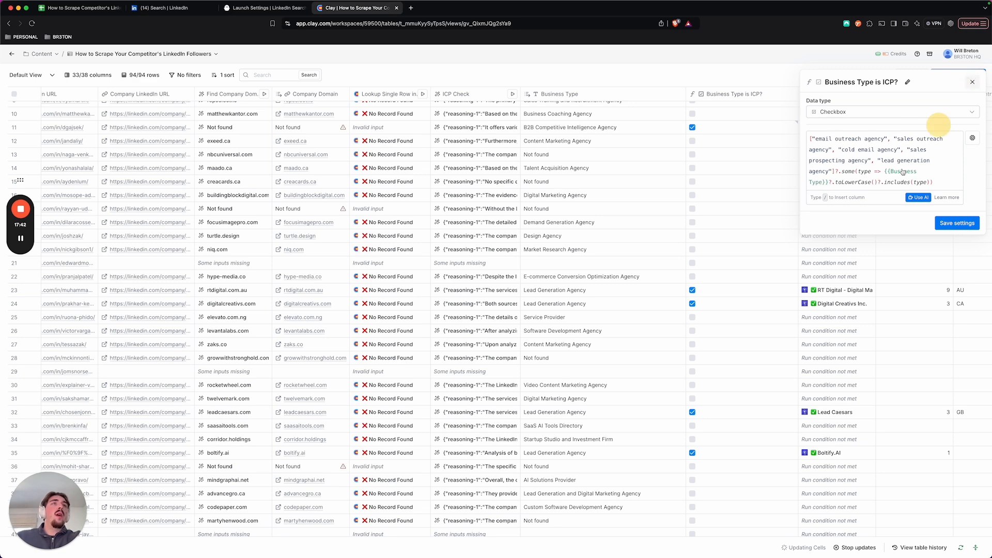
click(972, 82)
Step: Open the Enrich company cell details for RT Digital in row 23, read the company fields, and expand and collapse its Locations
scroll(800, 292, right, 3)
scroll(800, 292, right, 2)
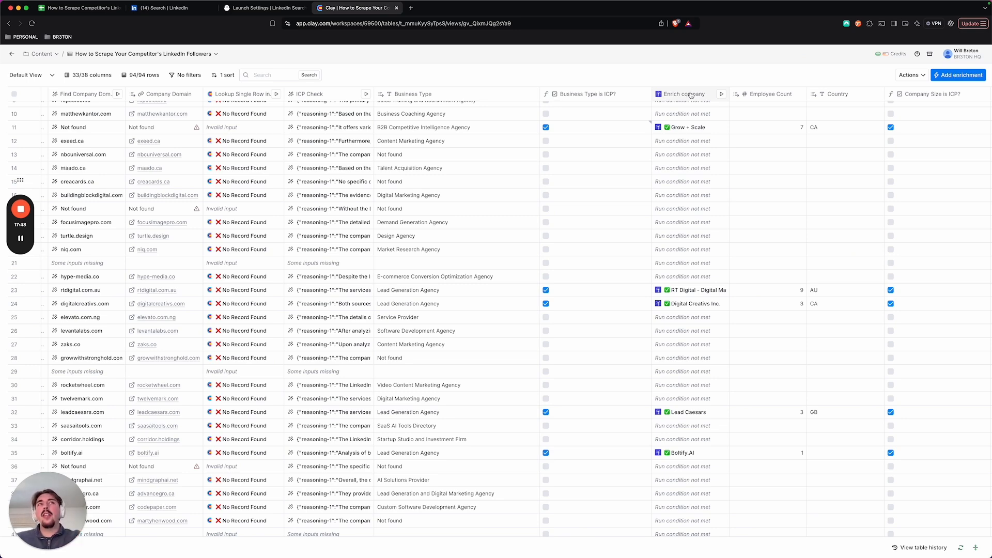
click(697, 292)
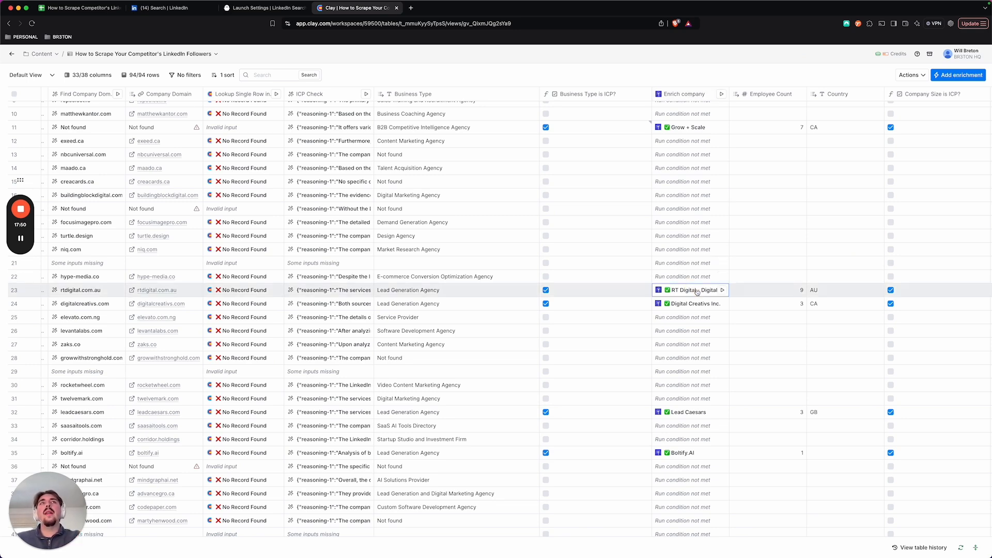
click(697, 291)
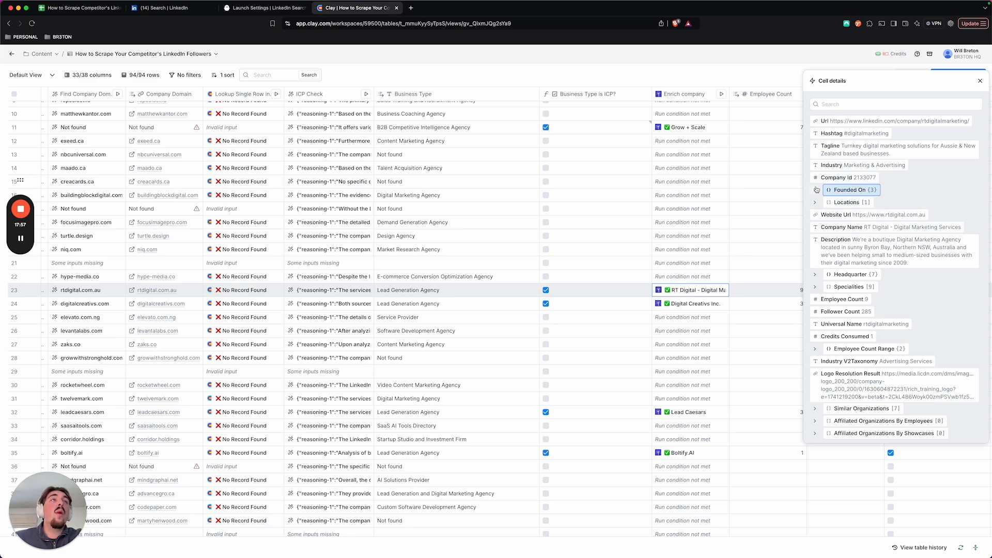
click(816, 203)
click(817, 203)
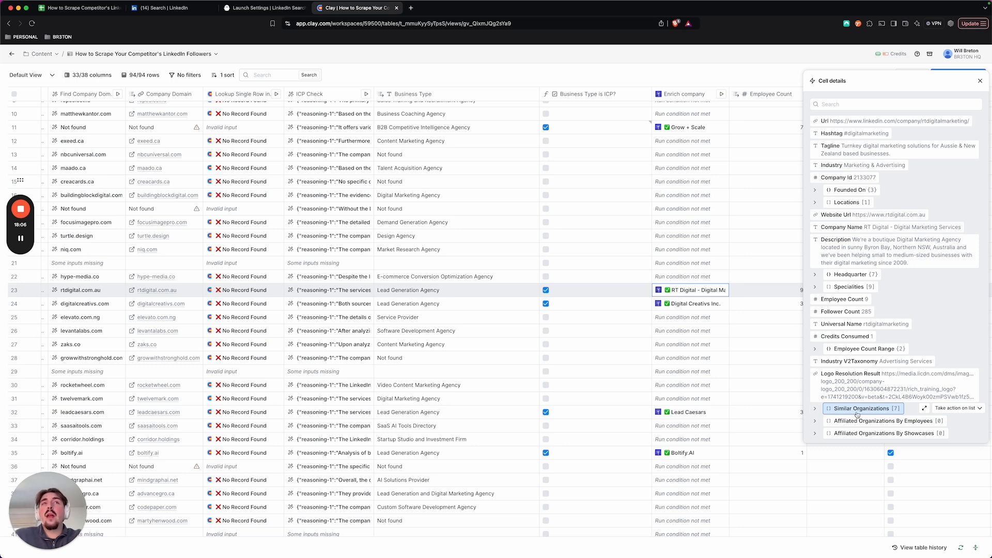
Step: Expand Similar Organizations in the RT Digital details, read the first organization's fields, and close the cell details
click(815, 409)
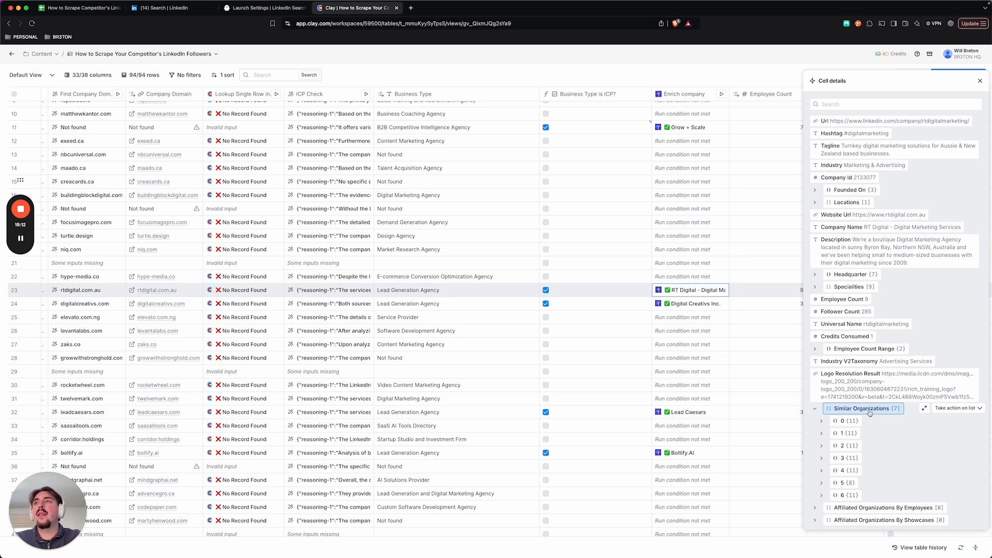
click(858, 470)
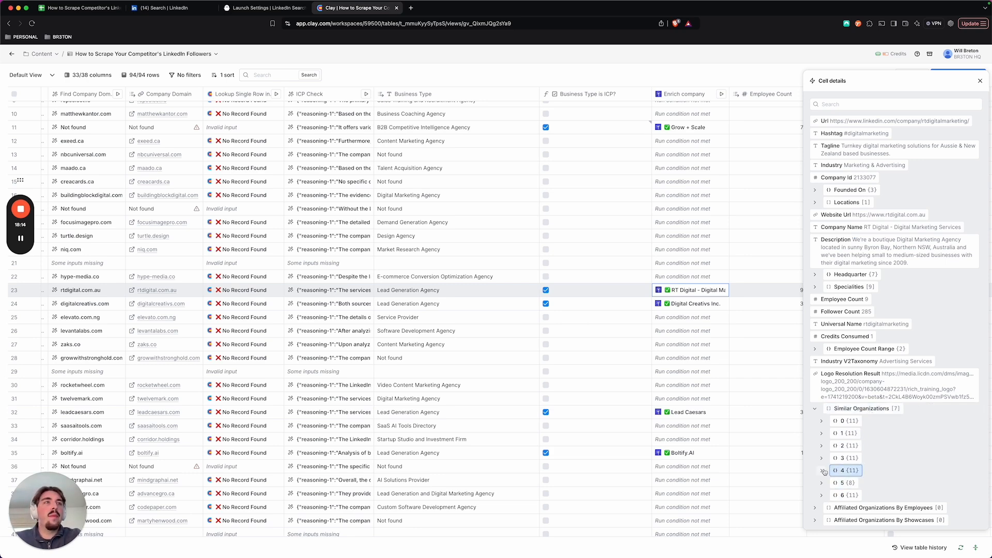
scroll(871, 466, down, 2)
click(822, 382)
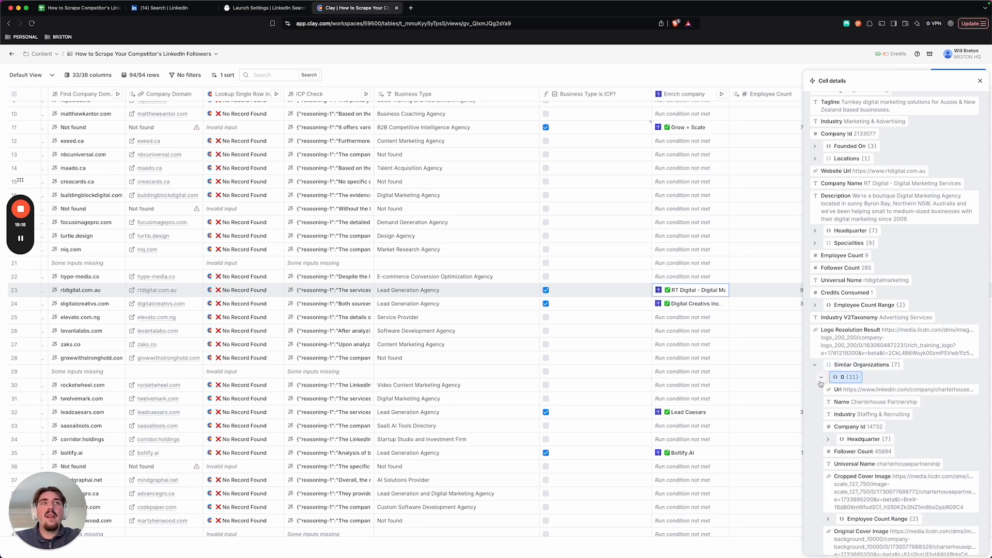
click(822, 379)
click(978, 81)
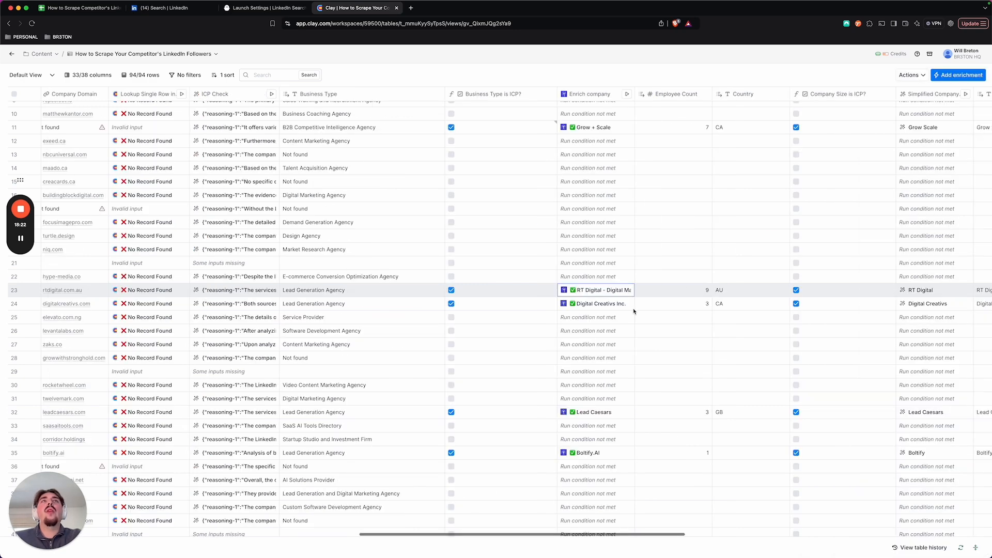
Step: Examine the Employee Count, Country, Company Size is ICP? and Simplified Company columns for the qualified companies across all rows
scroll(649, 281, right, 3)
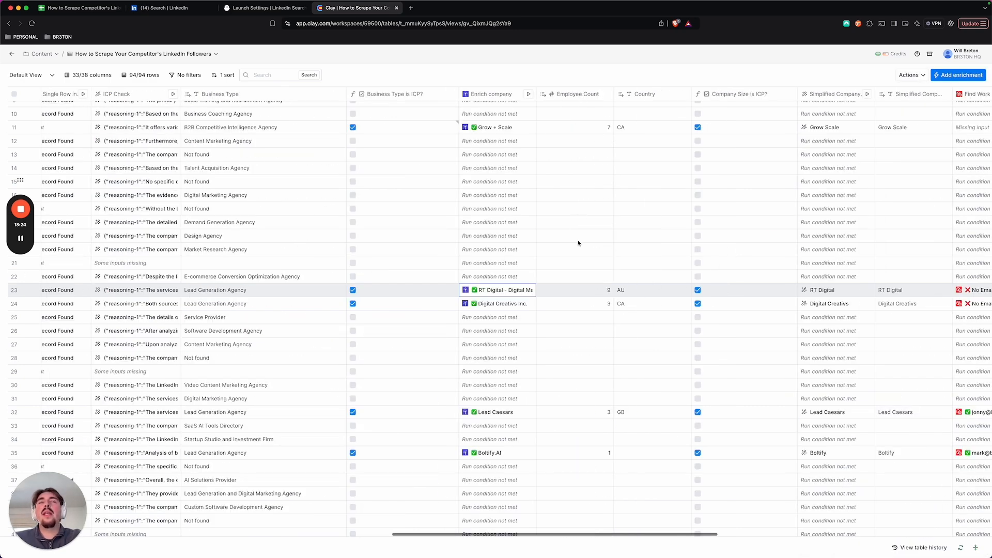
scroll(589, 297, right, 2)
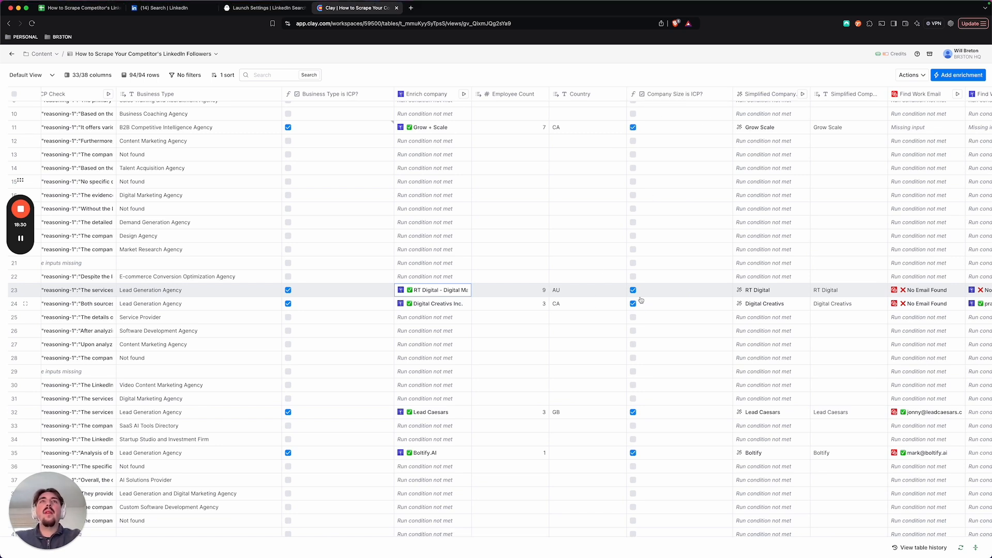
scroll(584, 305, right, 5)
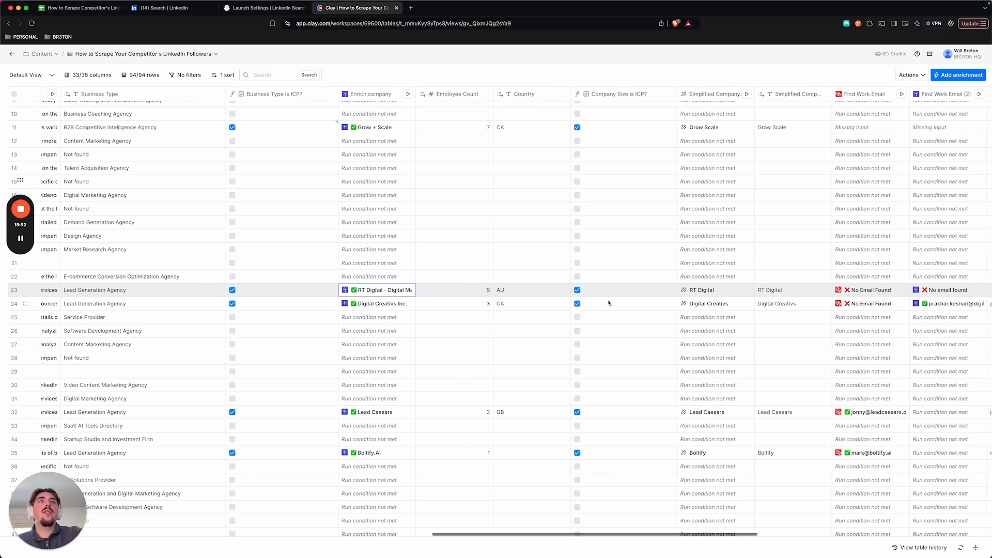
scroll(471, 253, up, 3)
scroll(472, 253, down, 3)
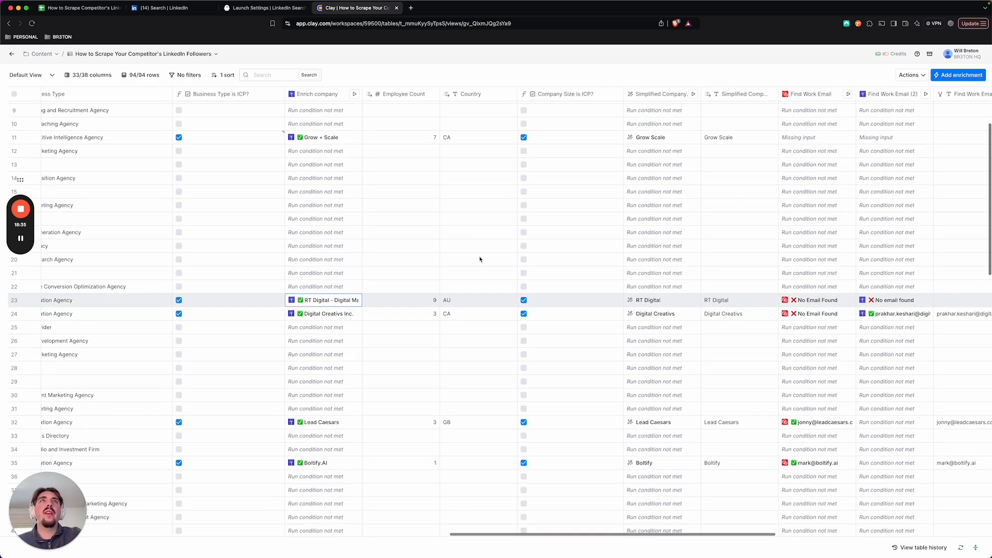
scroll(483, 256, right, 3)
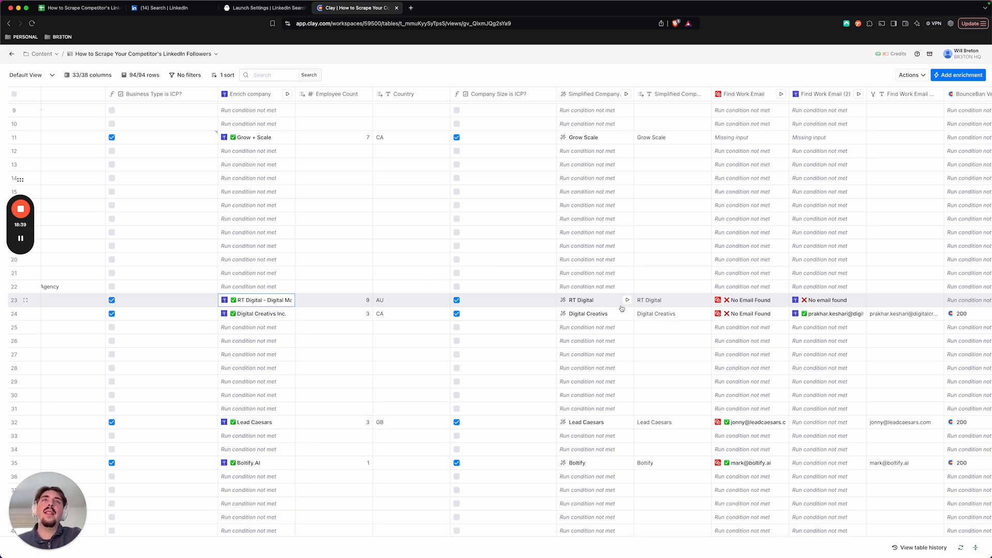
scroll(613, 293, down, 6)
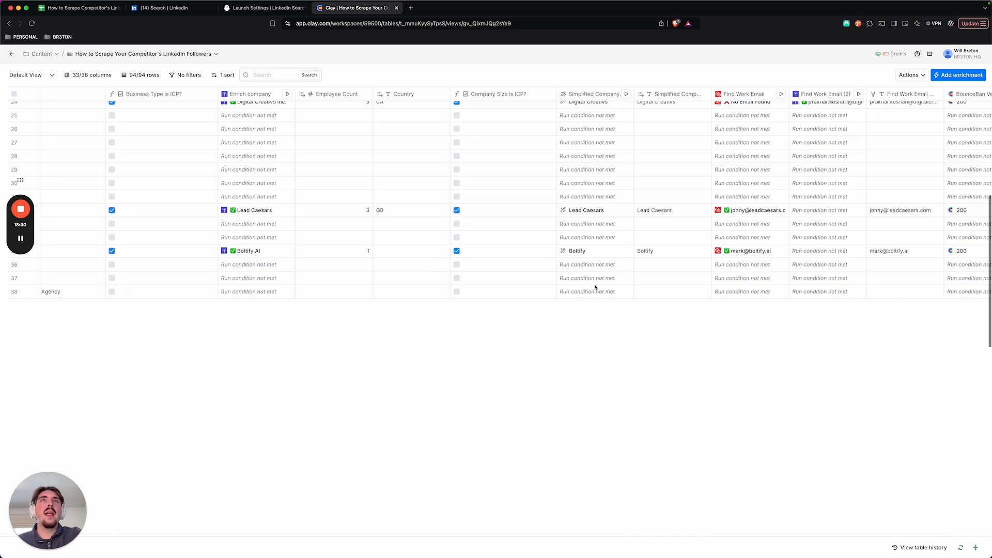
scroll(596, 298, up, 5)
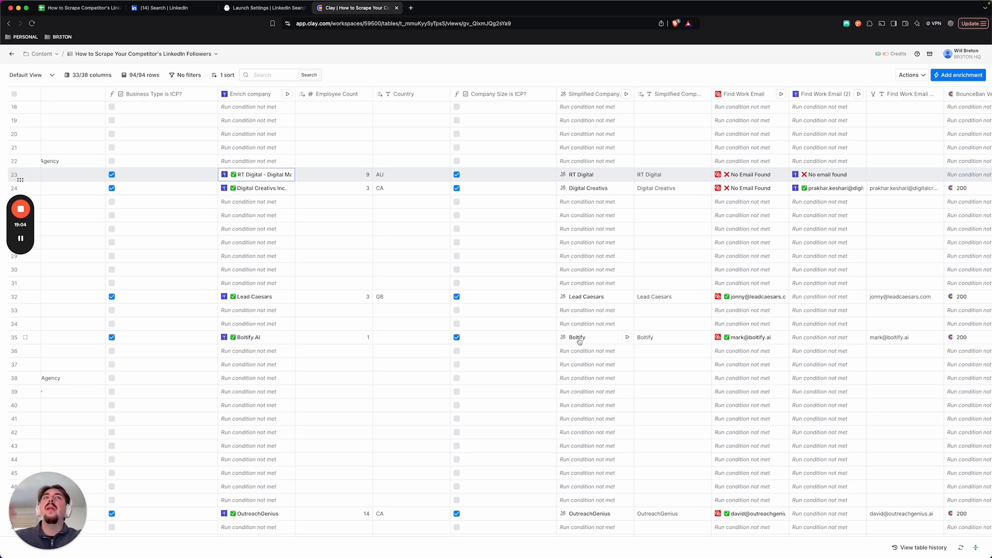
scroll(600, 368, down, 10)
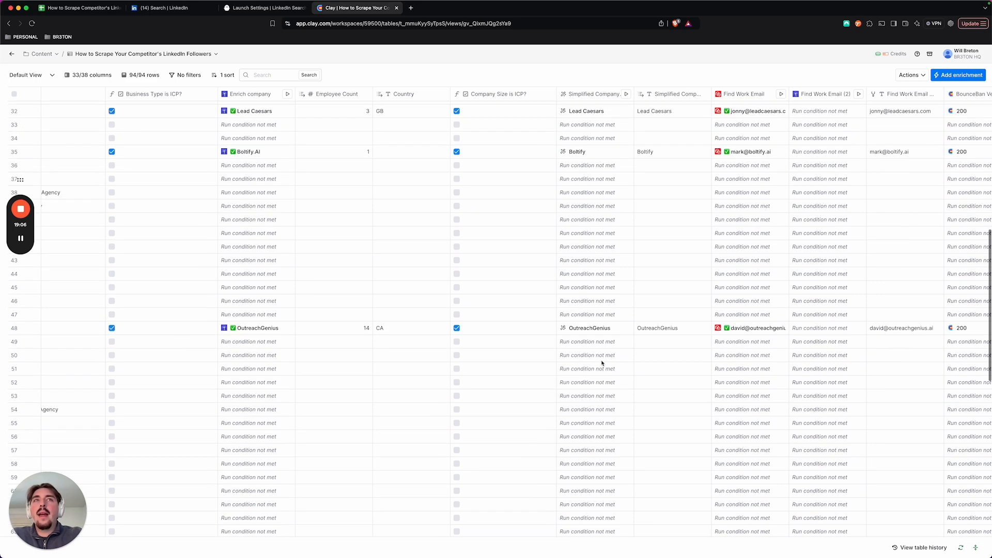
scroll(601, 364, down, 6)
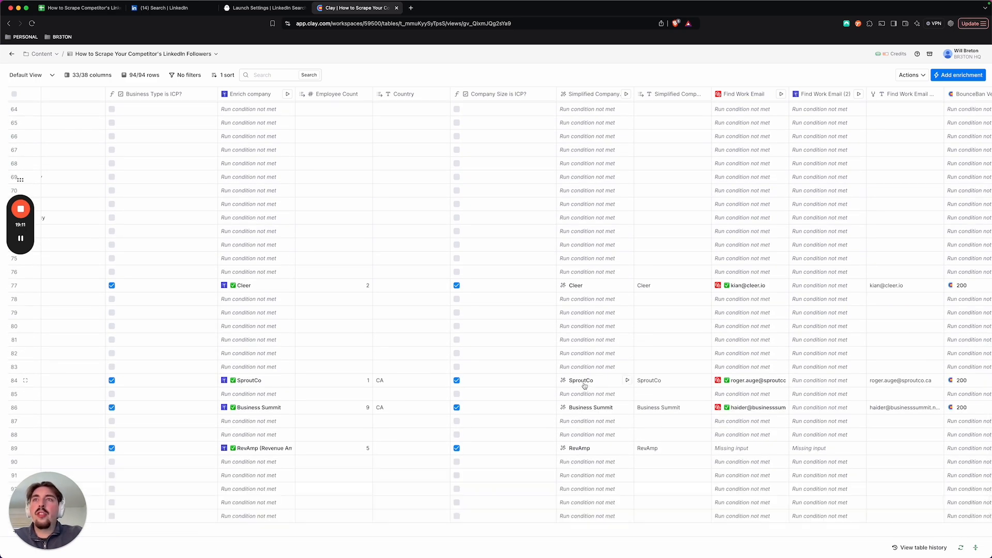
Step: Open the Enrich company cell details for RevAmp in row 89, read the company name and description, and close them
click(244, 451)
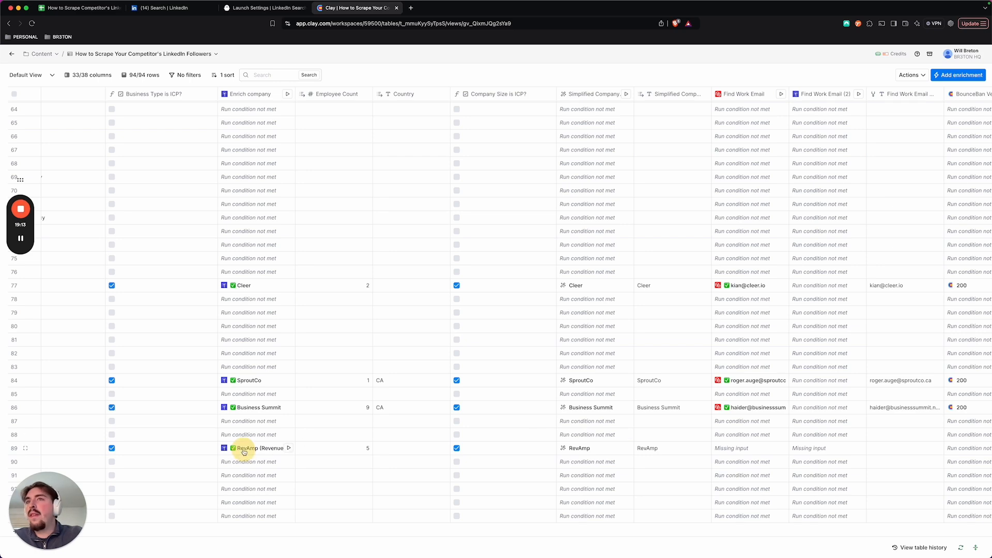
click(245, 451)
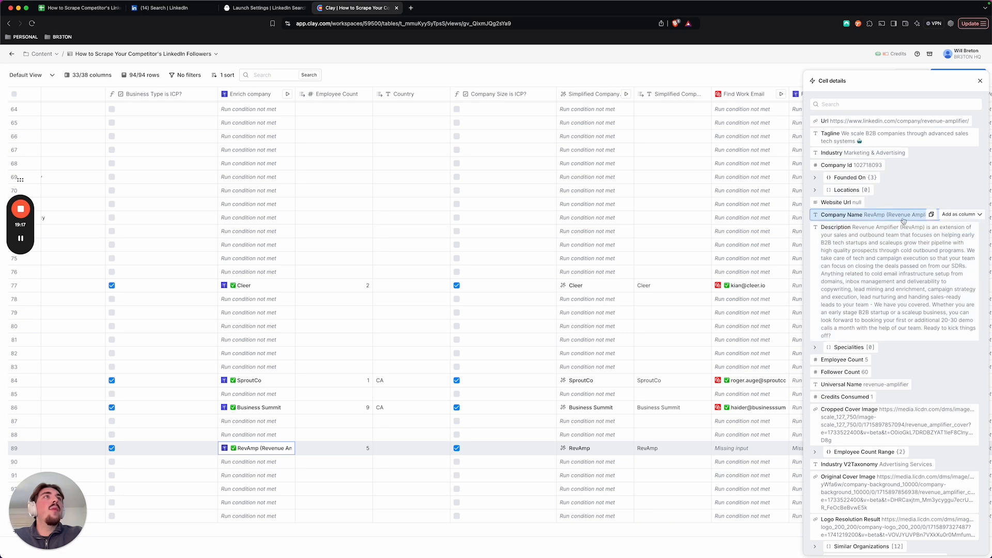
click(979, 83)
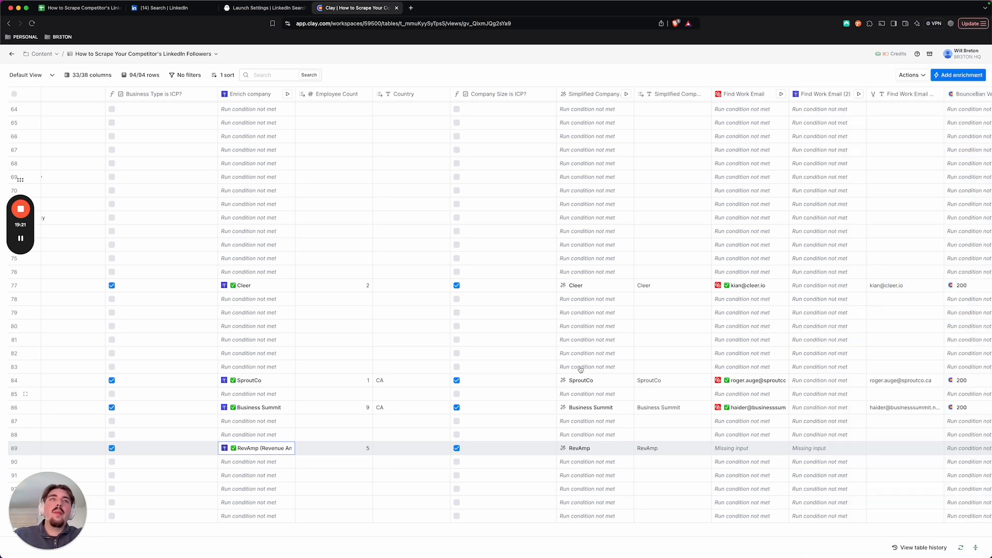
Step: Compare the Find Work Email and Find Work Email (2) columns with the merged work email column, highlighting its cells down to row 28
scroll(576, 178, right, 5)
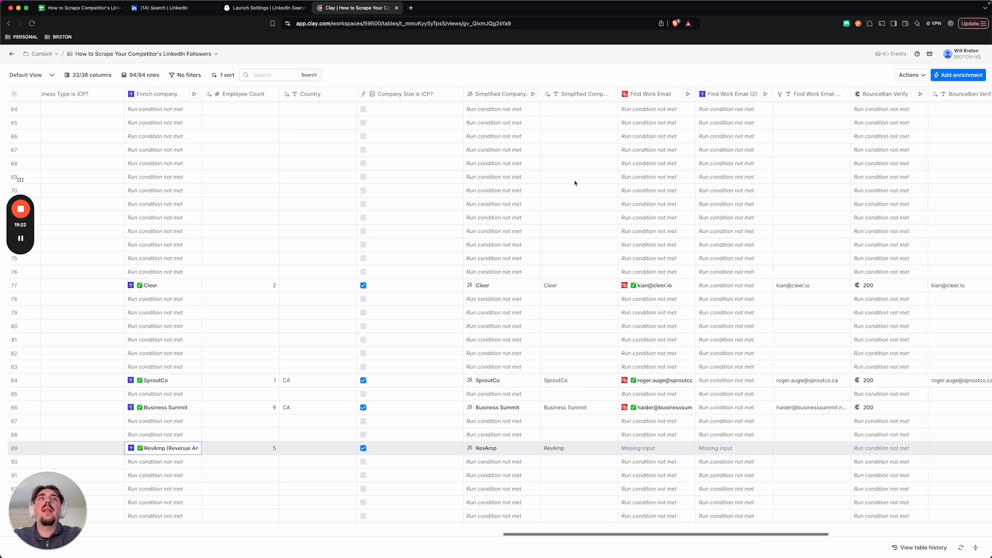
scroll(574, 183, up, 10)
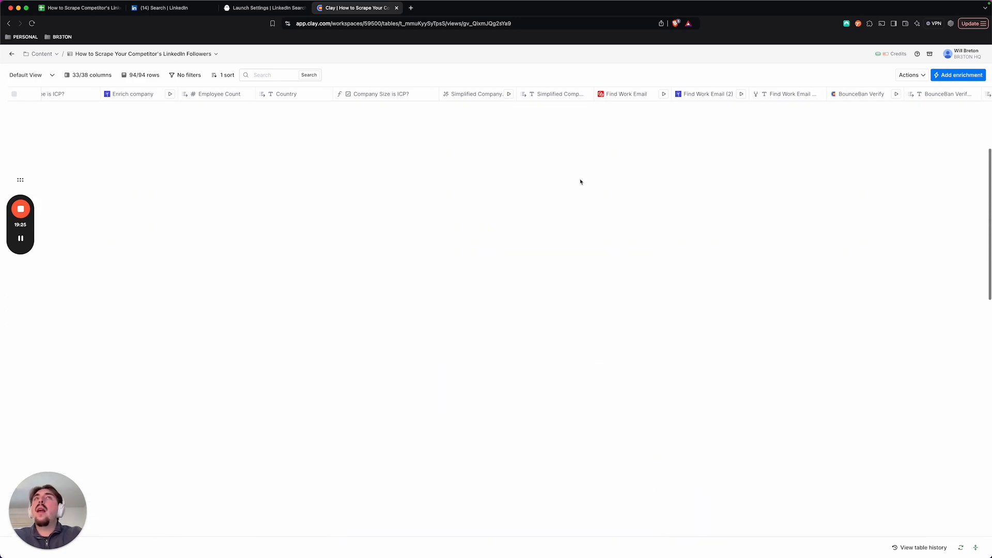
scroll(762, 199, right, 1)
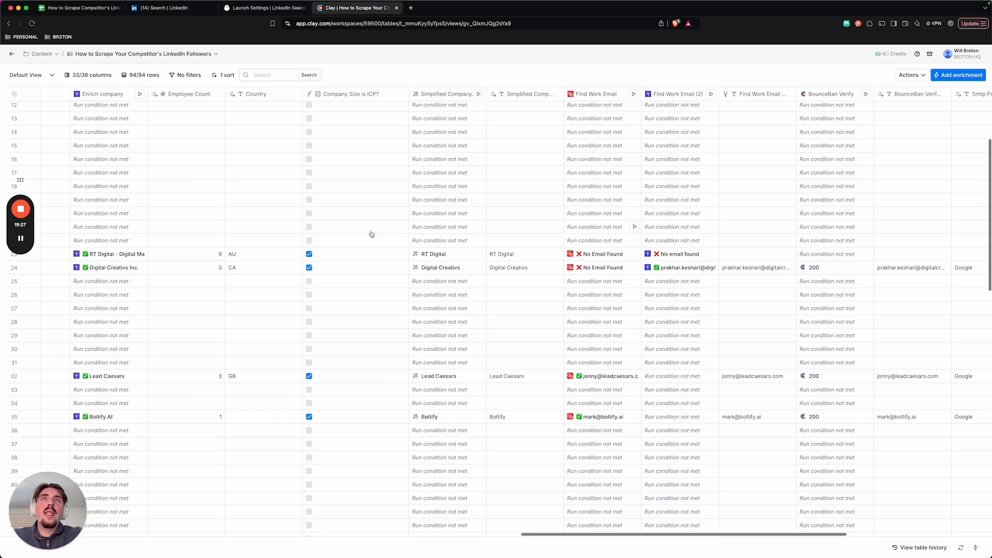
scroll(365, 243, right, 2)
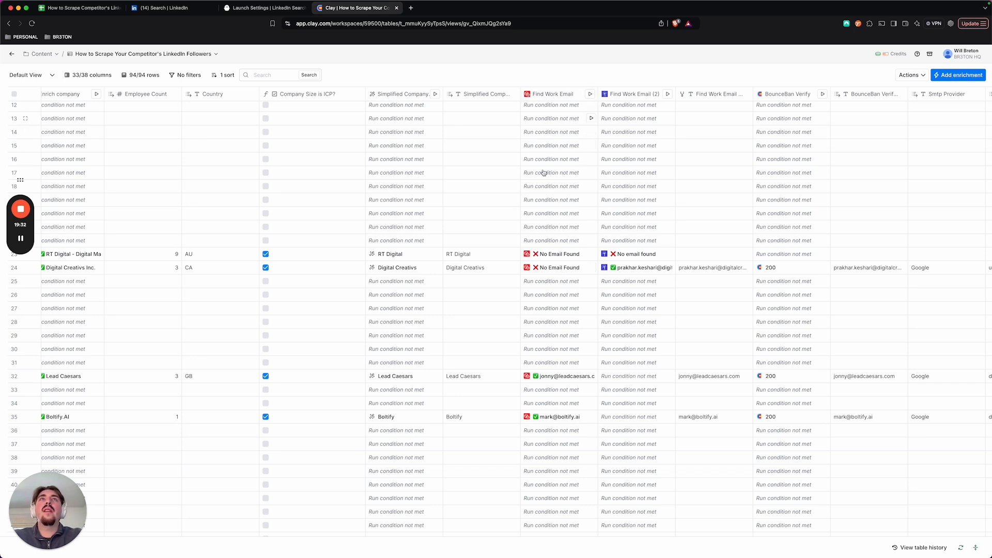
scroll(548, 269, right, 1)
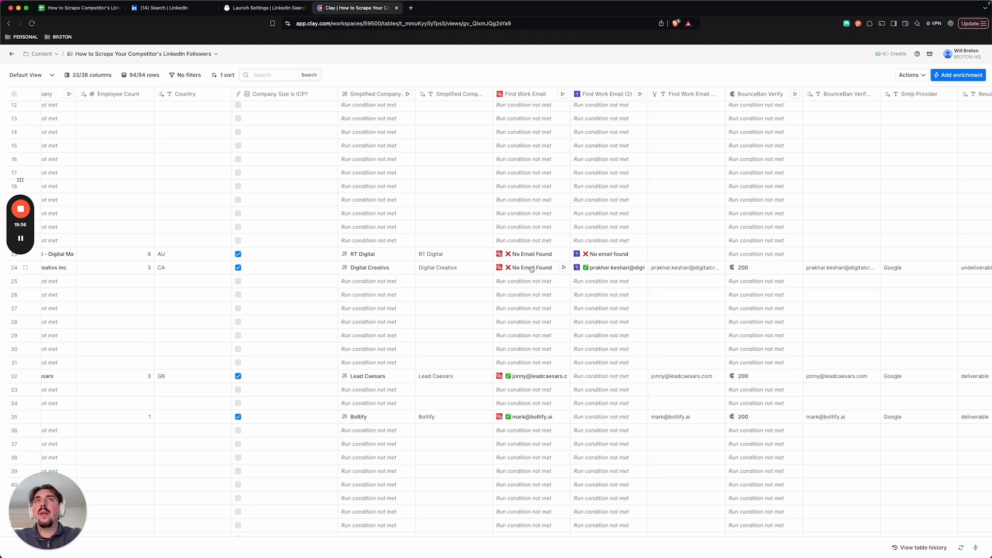
scroll(529, 270, right, 1)
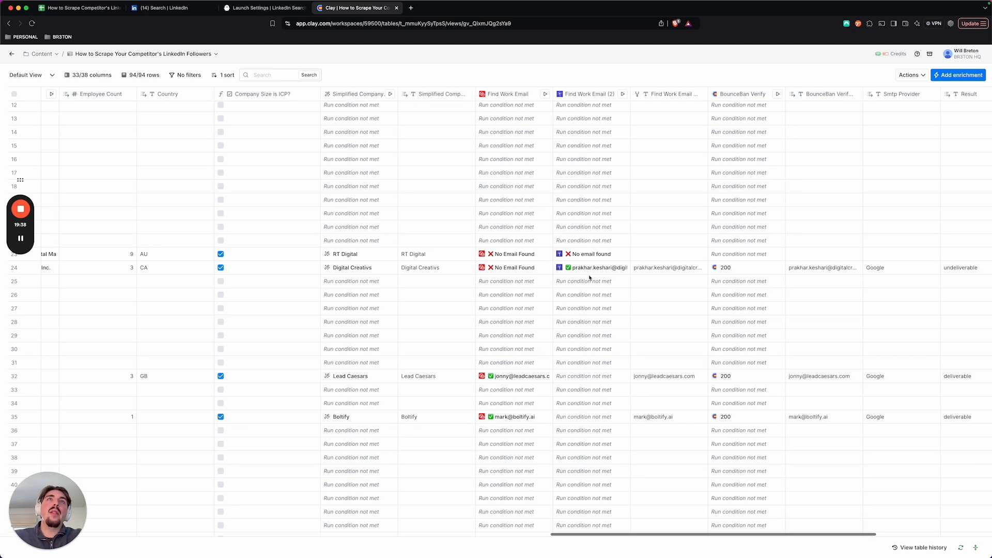
scroll(590, 278, right, 3)
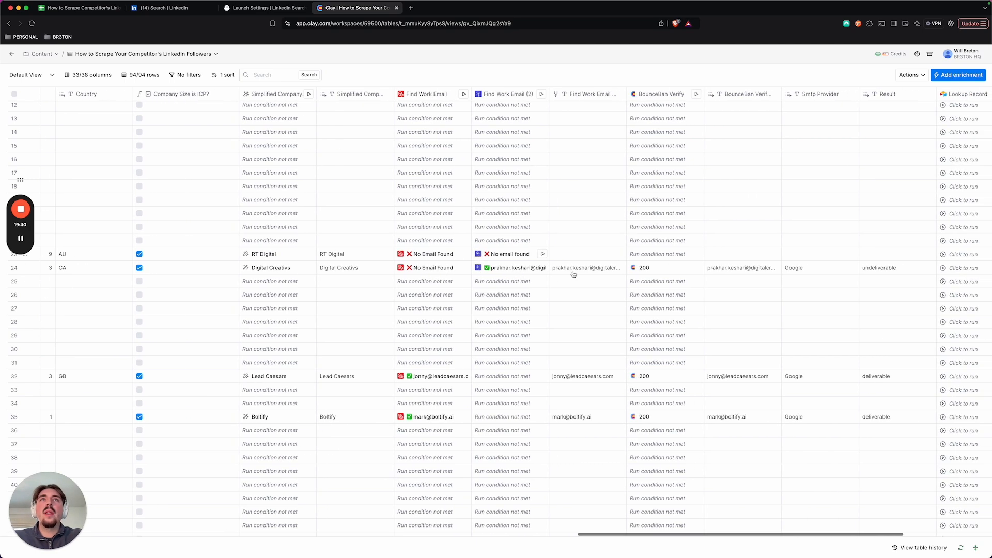
click(588, 160)
drag(587, 162, 563, 316)
scroll(563, 316, right, 3)
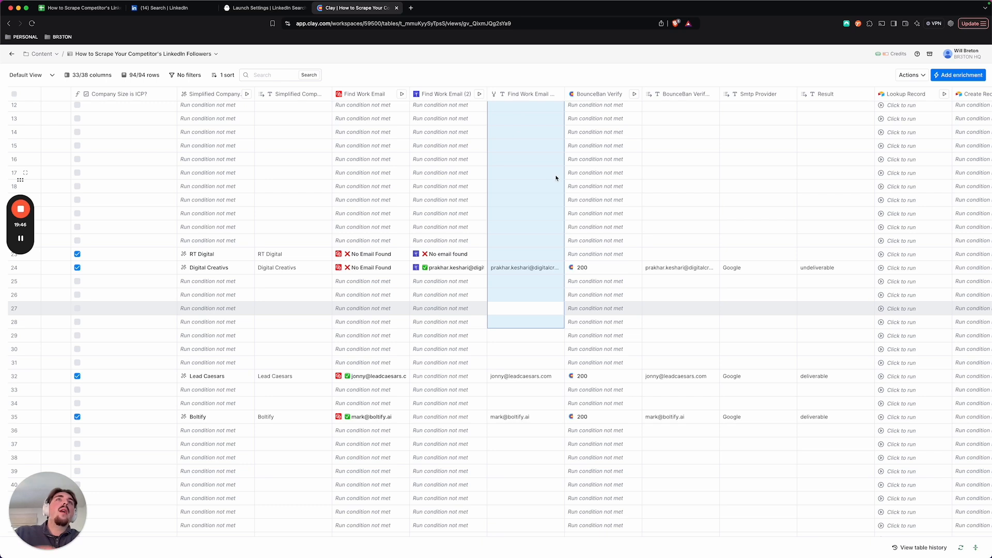
Step: Open the BounceBan Verify cell details in row 24, read the verification fields, and close them
click(587, 269)
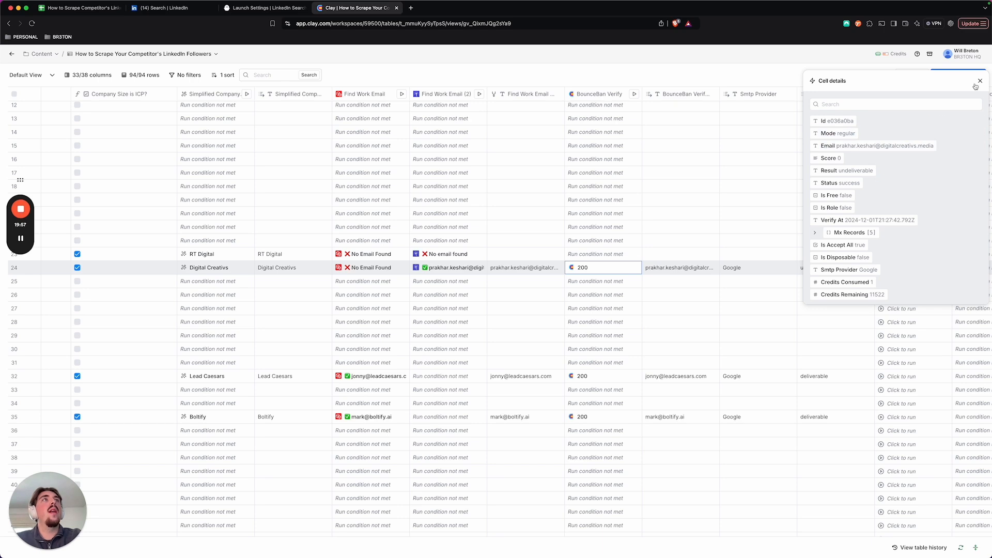
scroll(690, 277, right, 3)
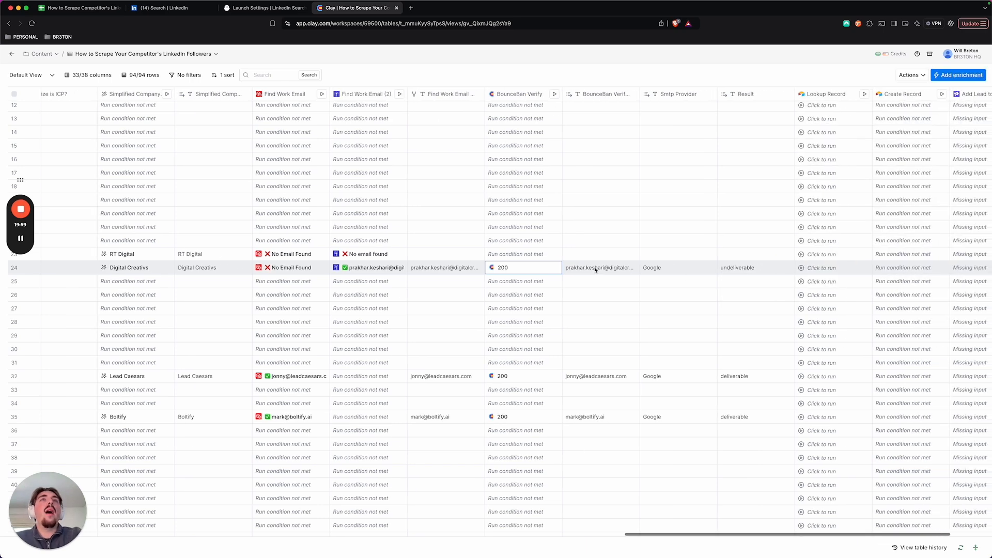
scroll(722, 269, right, 1)
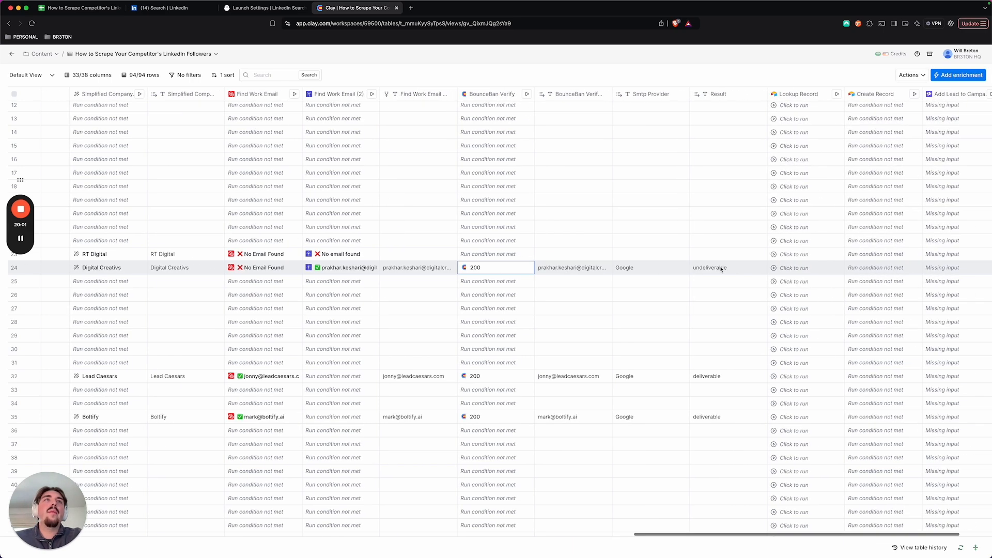
Step: Check the email verification Result values for Digital Creativs, Lead Caesars and Boltify in rows 24, 32 and 35
click(721, 268)
click(726, 380)
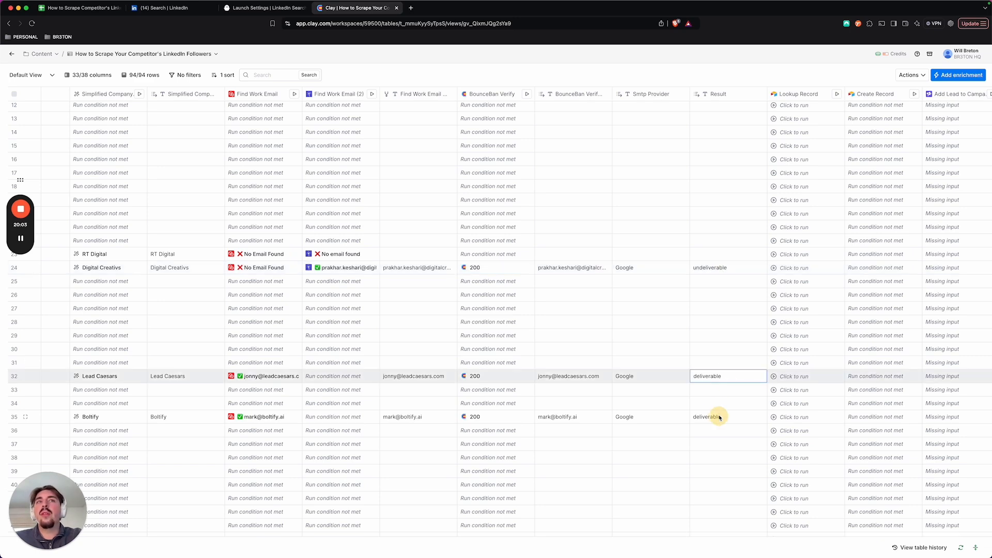
click(719, 418)
scroll(726, 388, down, 2)
scroll(749, 217, right, 3)
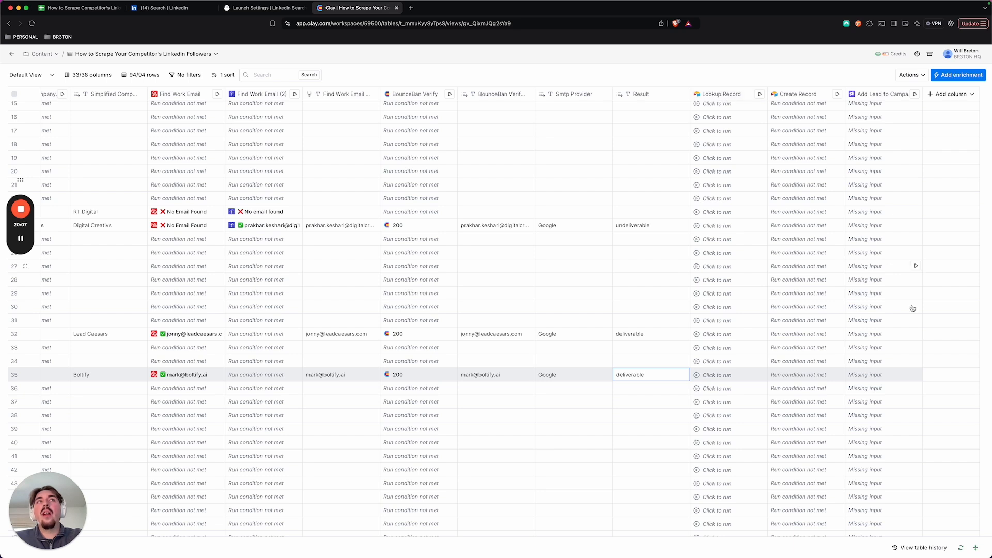
Step: Highlight the BounceBan Verify through Result cells in row 24 and in rows 32 to 36 to review the verification output
drag(431, 225, 680, 227)
drag(440, 337, 646, 380)
click(646, 380)
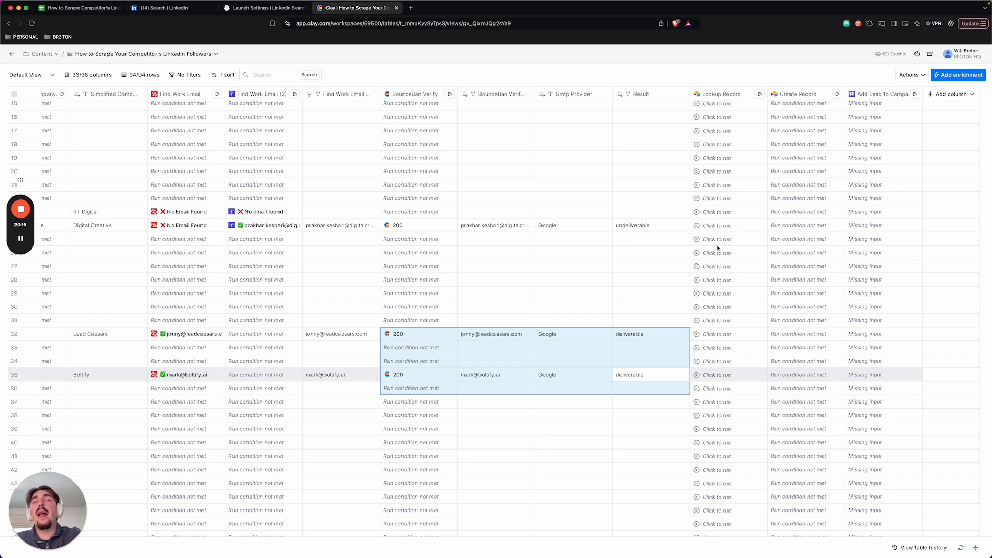
click(913, 76)
click(839, 73)
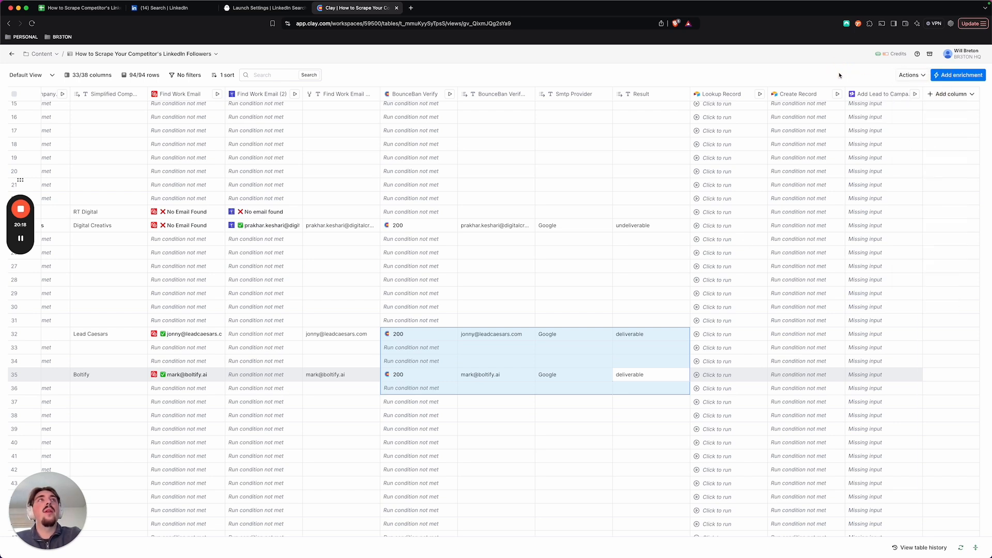
Step: Open the table's Add source dialog, review the available import, monitor and find options, and close it without adding a source
click(908, 75)
click(814, 107)
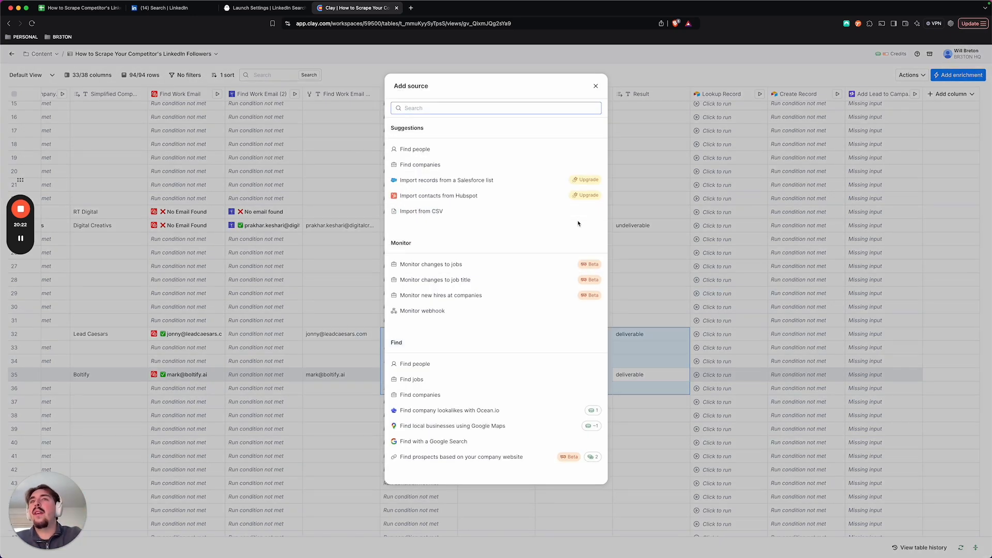
click(596, 86)
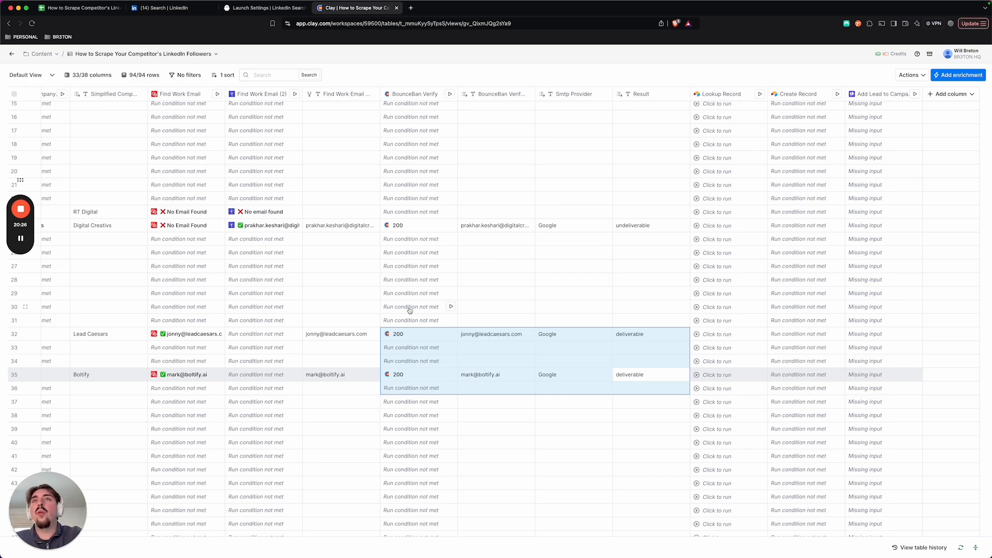
Step: Review the table's columns back to InfluencerName and forward to the Add Lead to Campaign column, and view that column's available options
scroll(410, 310, left, 15)
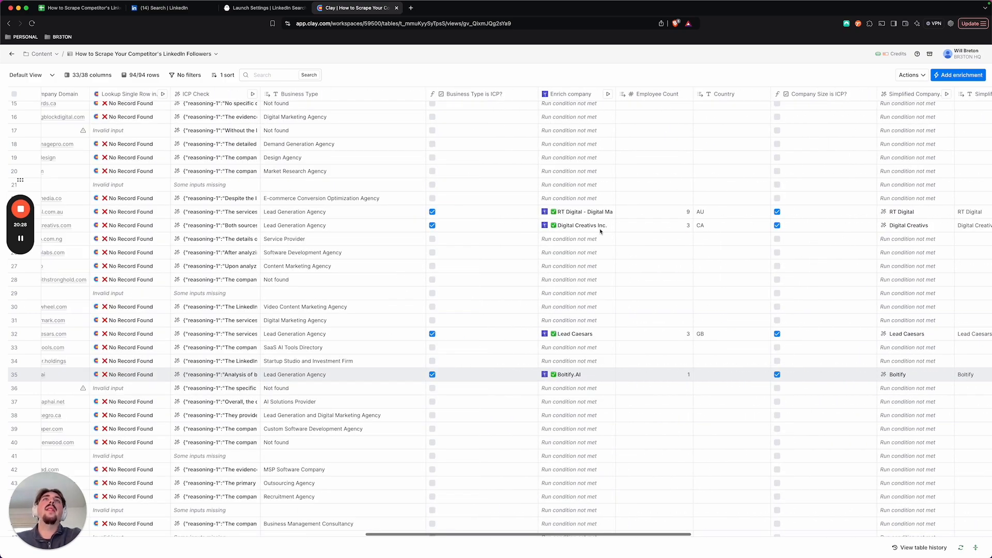
scroll(516, 181, left, 5)
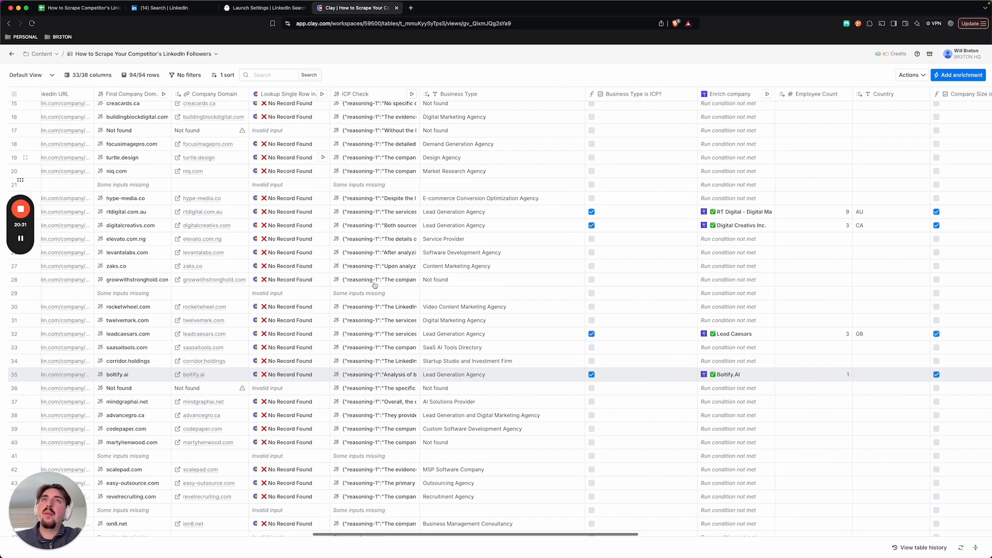
scroll(465, 155, left, 10)
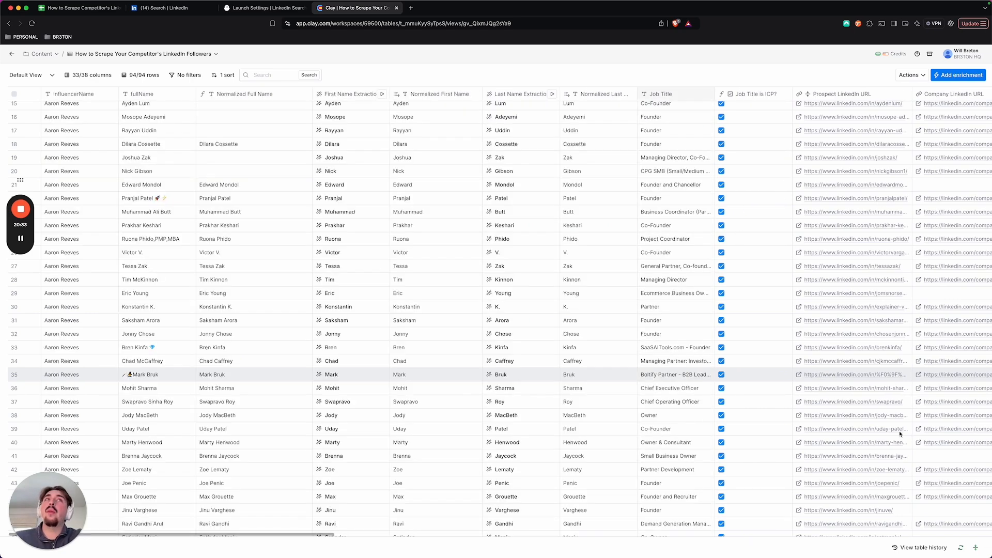
scroll(734, 351, right, 15)
scroll(730, 351, right, 5)
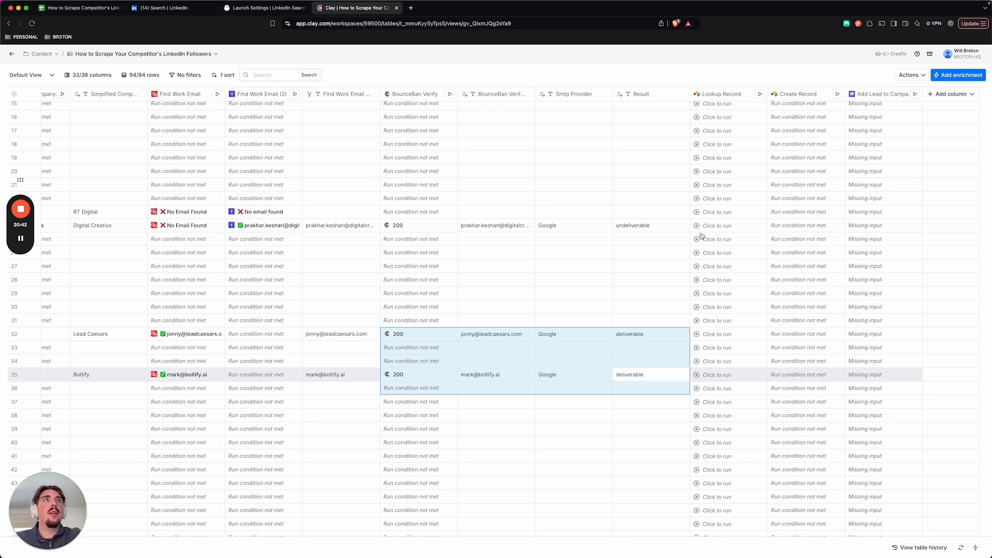
click(877, 95)
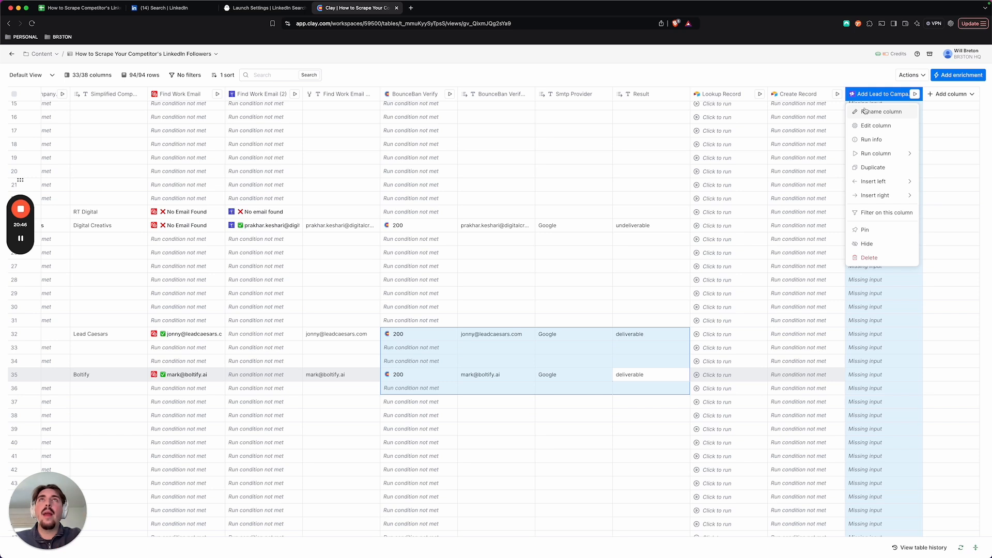
click(734, 70)
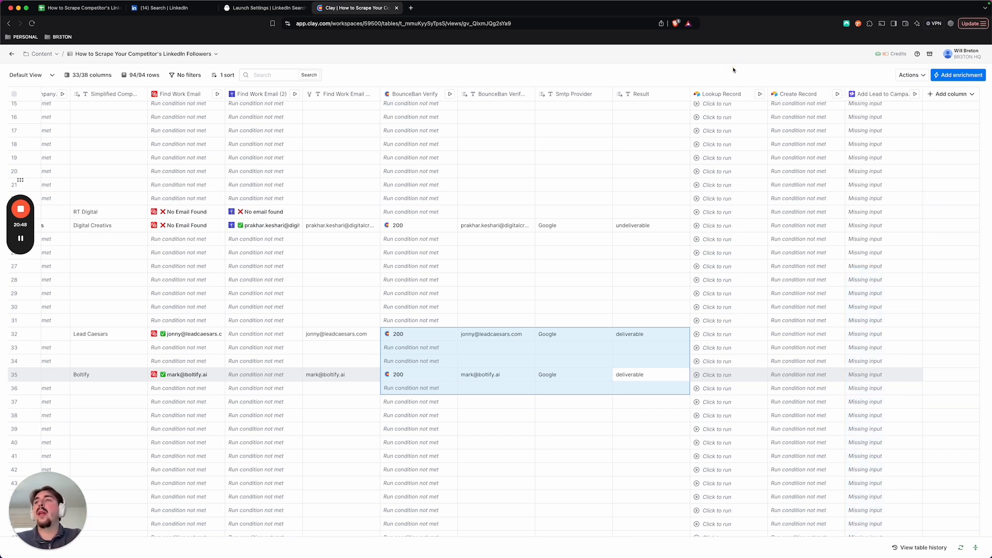